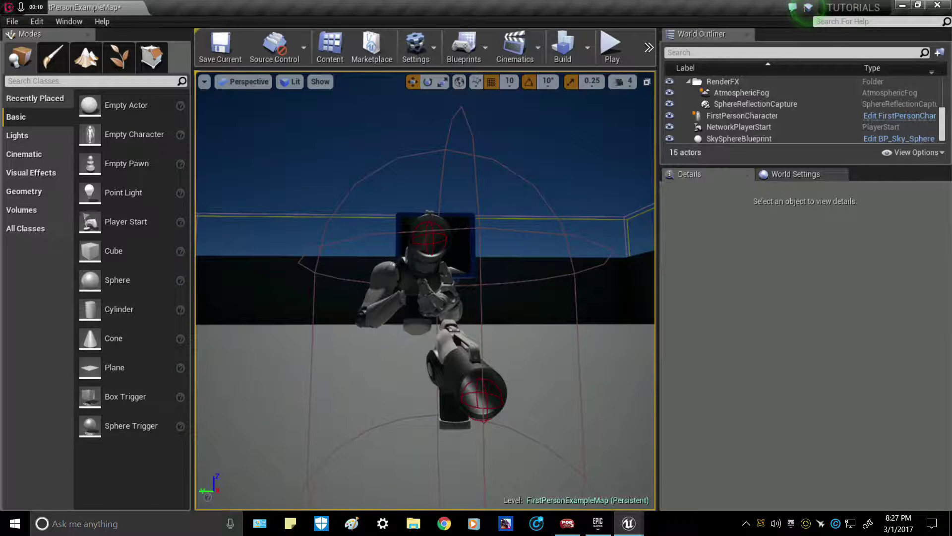
# Place a cube in the open area of the level and scale it to 0.25 × 5.5 × 4.5 to form a wall
pyautogui.moveTo(426, 290); pyautogui.dragTo(317, 357, button='right')
pyautogui.moveTo(436, 318); pyautogui.dragTo(434, 263, button='right')
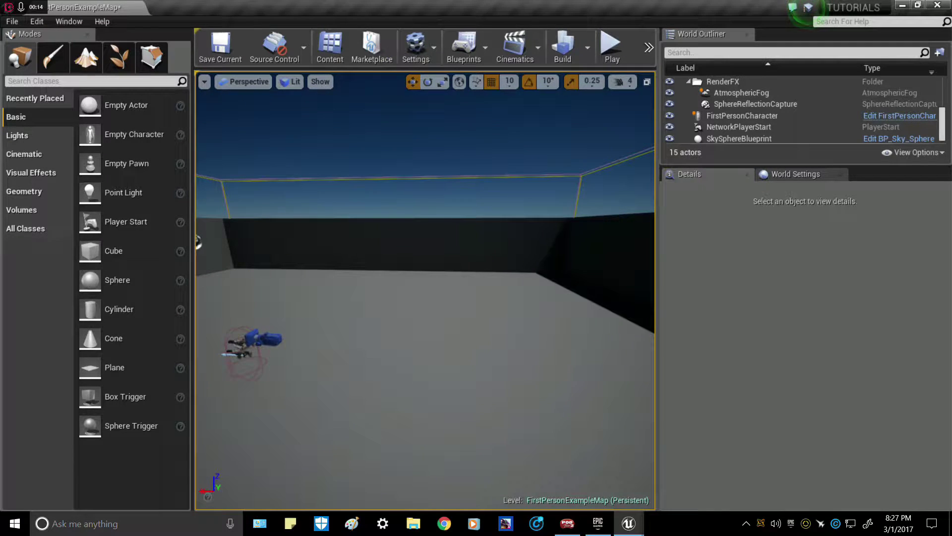
pyautogui.moveTo(90, 251); pyautogui.dragTo(346, 379)
pyautogui.moveTo(349, 342); pyautogui.dragTo(352, 263)
pyautogui.press('r')
pyautogui.moveTo(357, 297); pyautogui.dragTo(397, 270)
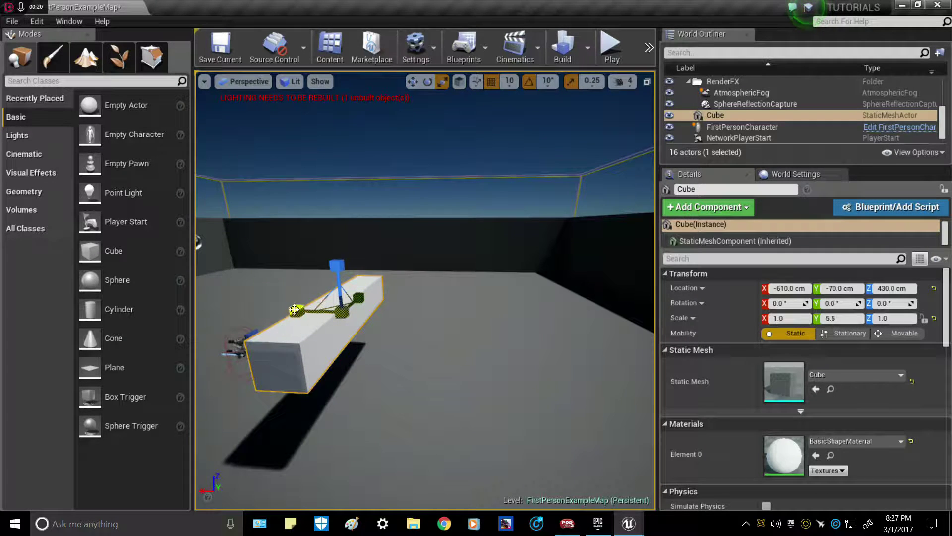
pyautogui.moveTo(297, 311); pyautogui.dragTo(323, 312)
pyautogui.moveTo(337, 264); pyautogui.dragTo(337, 225)
# Search the content for "stone" and apply the M_CobbleStone_Pebble material to the wall
pyautogui.click(338, 53)
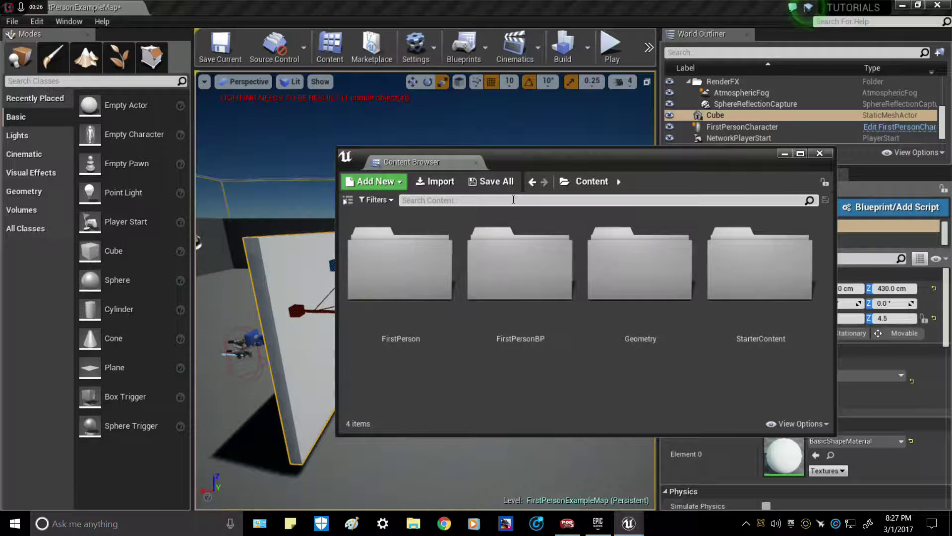
pyautogui.write('ston')
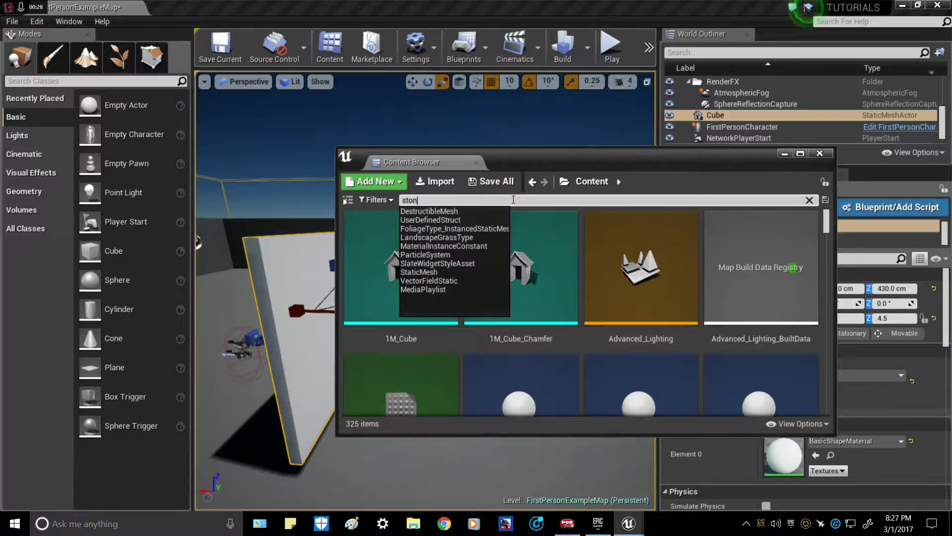
pyautogui.write('e')
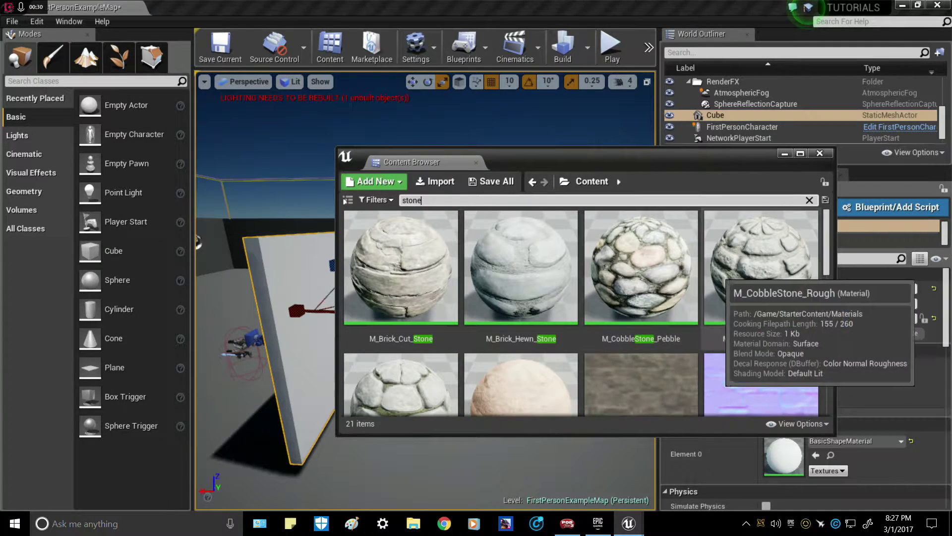
pyautogui.moveTo(641, 268); pyautogui.dragTo(833, 457)
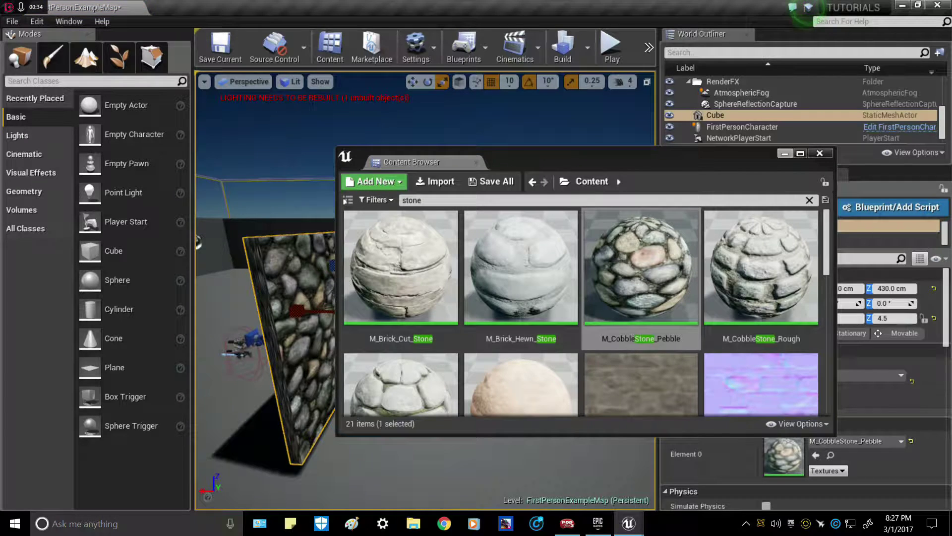
pyautogui.click(784, 153)
pyautogui.moveTo(299, 273); pyautogui.dragTo(301, 272, button='right')
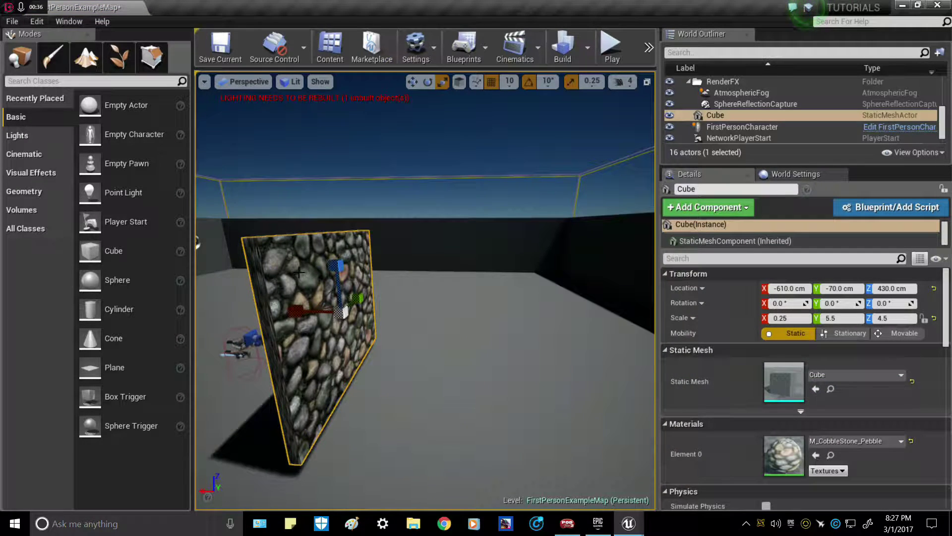
# Duplicate the cobblestone wall, pull the copy away from it and rotate the copy -90° so it lies flat
pyautogui.hotkey('ctrl', 'w')
pyautogui.click(412, 81)
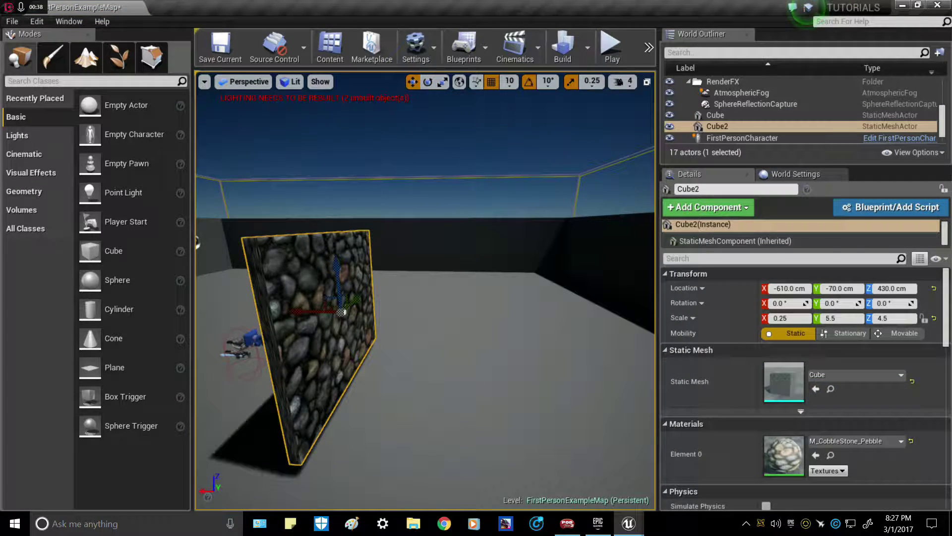
pyautogui.moveTo(304, 305); pyautogui.dragTo(480, 347)
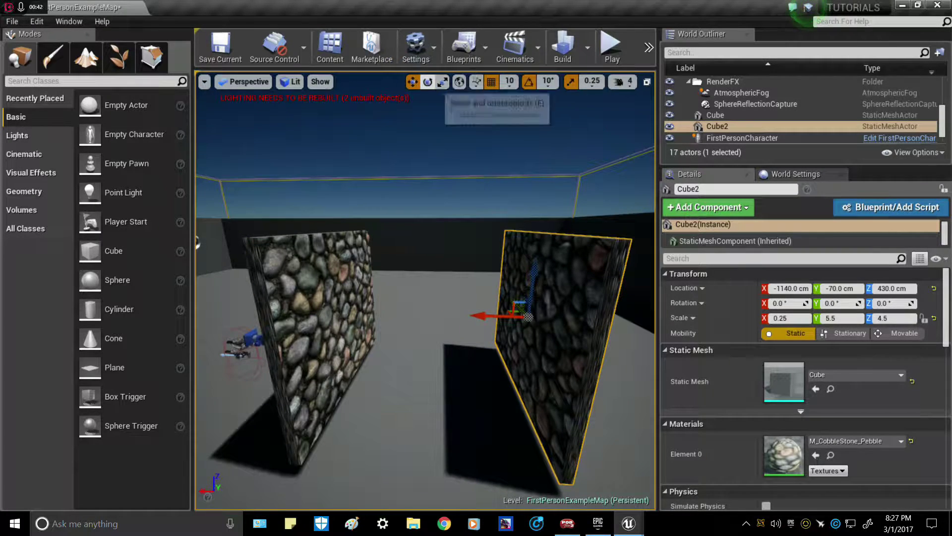
pyautogui.click(427, 82)
pyautogui.moveTo(480, 270); pyautogui.dragTo(461, 316)
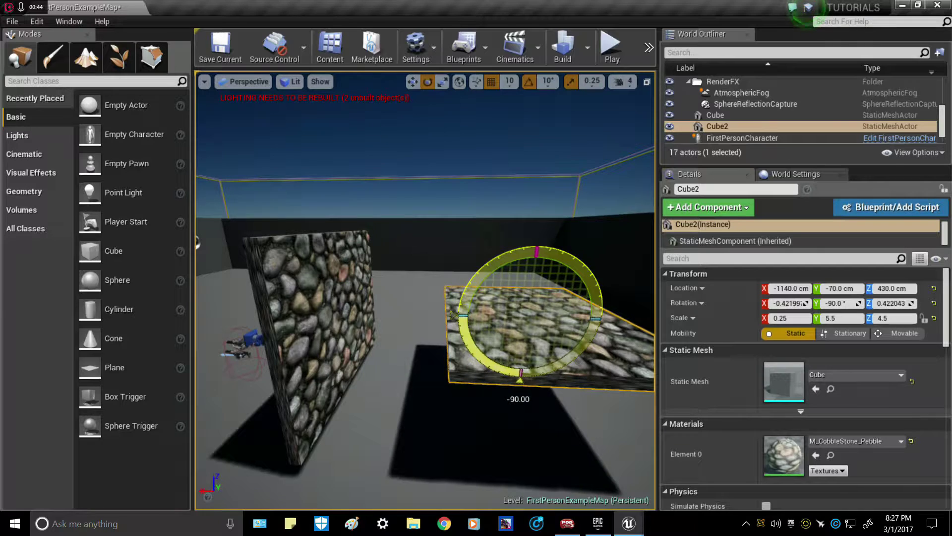
# Move the flat slab to the wall's upper edge as a roof, at about X -850 cm and Z 650 cm
pyautogui.click(413, 82)
pyautogui.moveTo(528, 310); pyautogui.dragTo(413, 191)
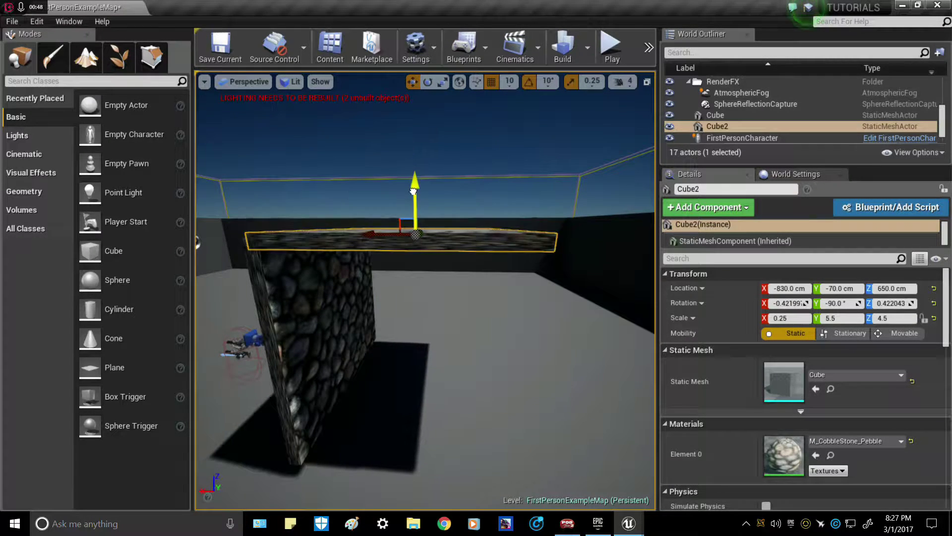
pyautogui.moveTo(372, 229); pyautogui.dragTo(380, 238)
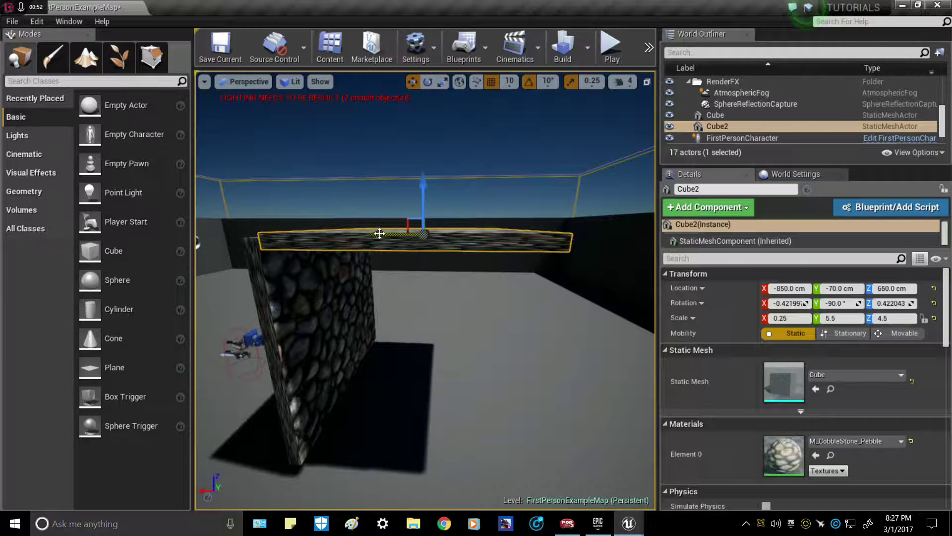
# Copy the roof down to Z 220 cm as the floor and copy the wall across to X -1090 cm as the opposite side
pyautogui.keyDown('alt'); pyautogui.moveTo(421, 185); pyautogui.dragTo(416, 345); pyautogui.keyUp('alt')
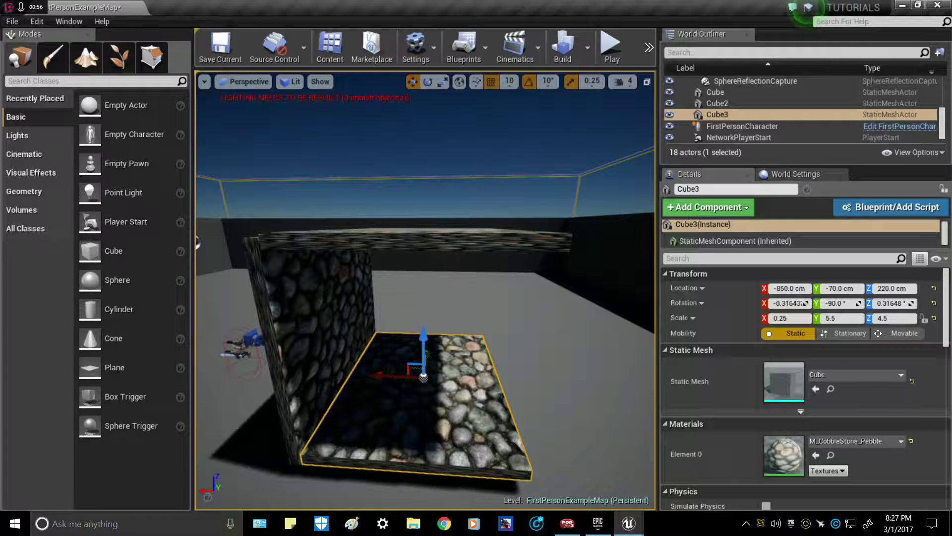
pyautogui.click(340, 312)
pyautogui.keyDown('alt'); pyautogui.moveTo(341, 312); pyautogui.dragTo(468, 329); pyautogui.keyUp('alt')
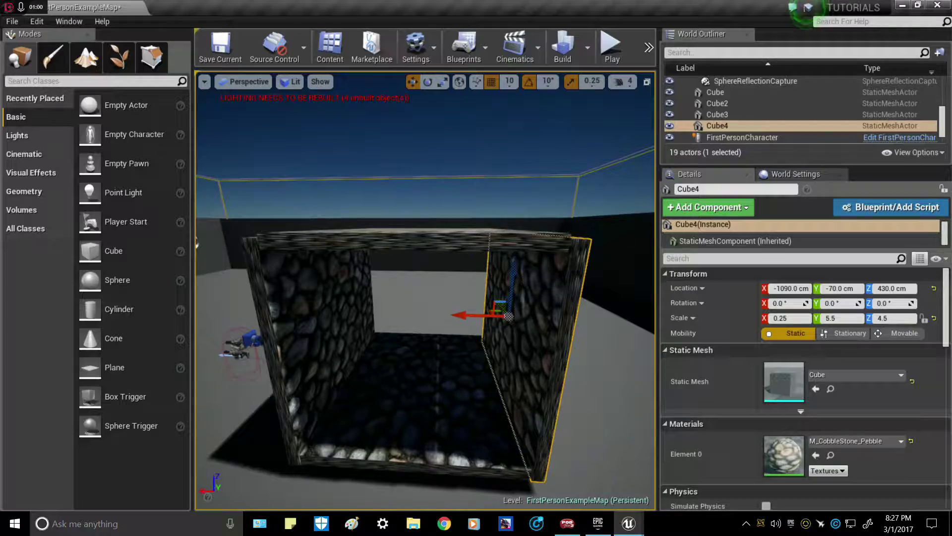
# Select all four cobblestone slabs and convert them to one static mesh named Elevator in the Content folder
pyautogui.moveTo(468, 328); pyautogui.dragTo(473, 310, button='right')
pyautogui.press('w')
pyautogui.press('w')
pyautogui.moveTo(425, 288)
pyautogui.mouseDown(button='right')
pyautogui.moveTo(387, 290)
pyautogui.moveTo(432, 285)
pyautogui.mouseUp(button='right')
pyautogui.moveTo(428, 337); pyautogui.dragTo(433, 314, button='right')
pyautogui.press('s')
pyautogui.click(412, 211)
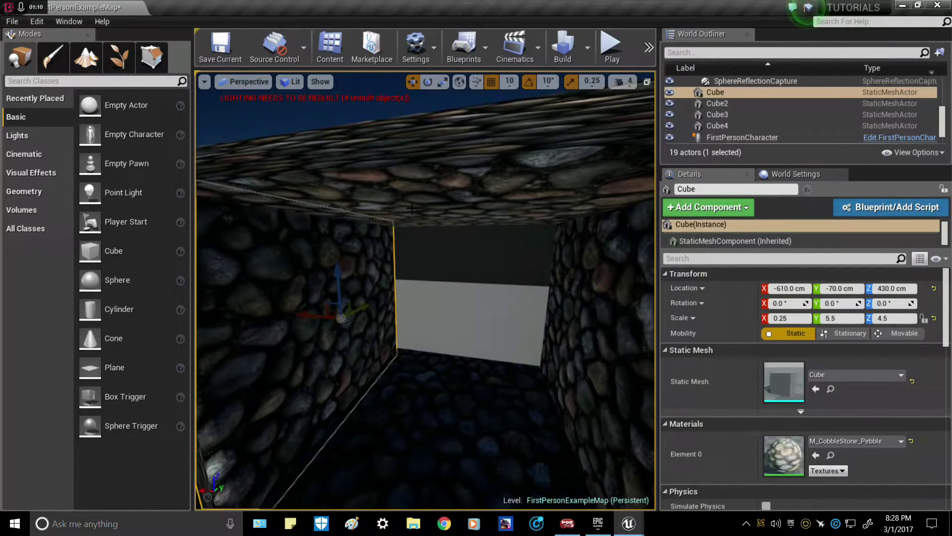
pyautogui.keyDown('ctrl'); pyautogui.click(590, 318); pyautogui.keyUp('ctrl')
pyautogui.keyDown('ctrl'); pyautogui.click(459, 400); pyautogui.keyUp('ctrl')
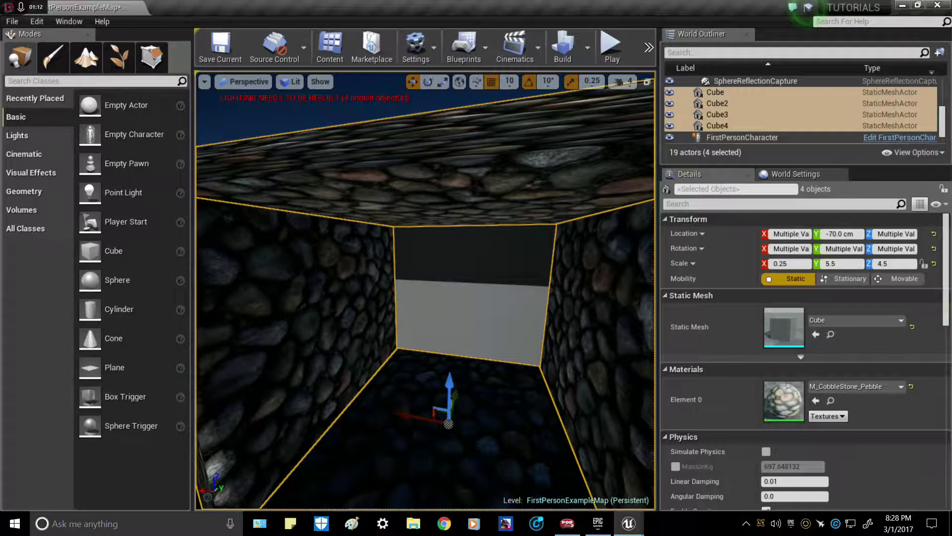
pyautogui.rightClick(266, 114)
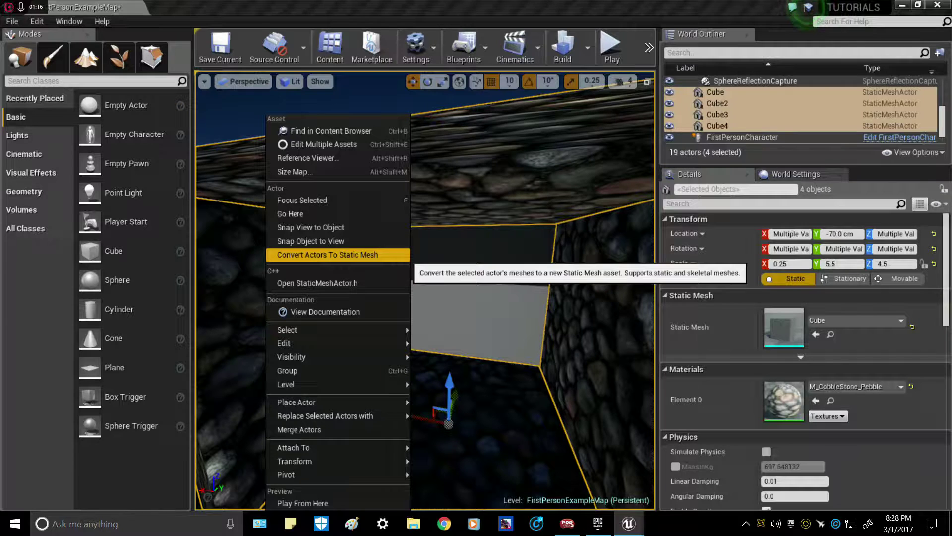
pyautogui.click(386, 254)
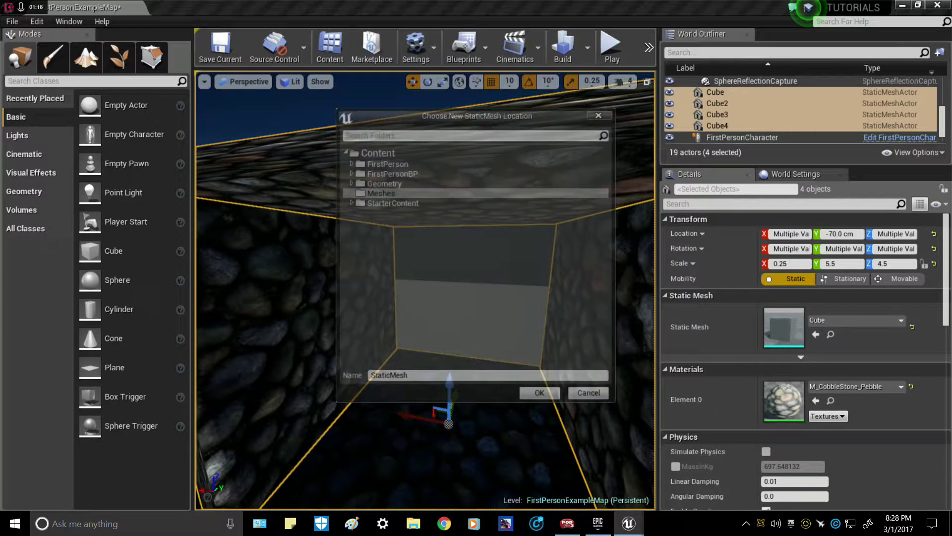
pyautogui.click(377, 152)
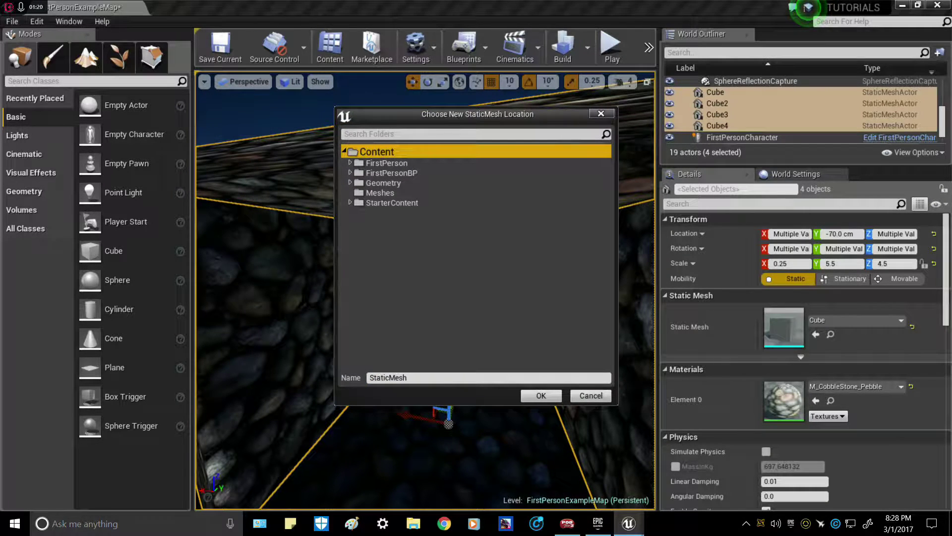
pyautogui.click(372, 378)
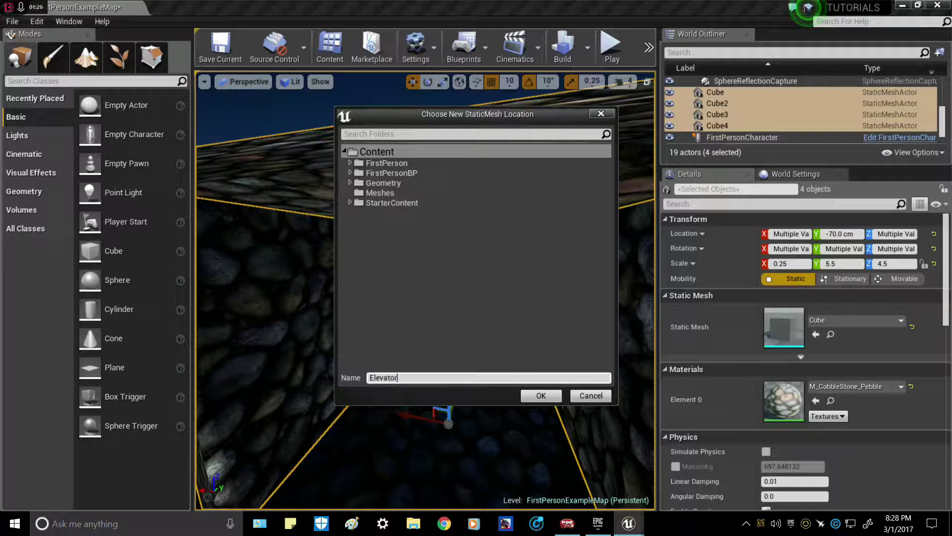
pyautogui.click(549, 396)
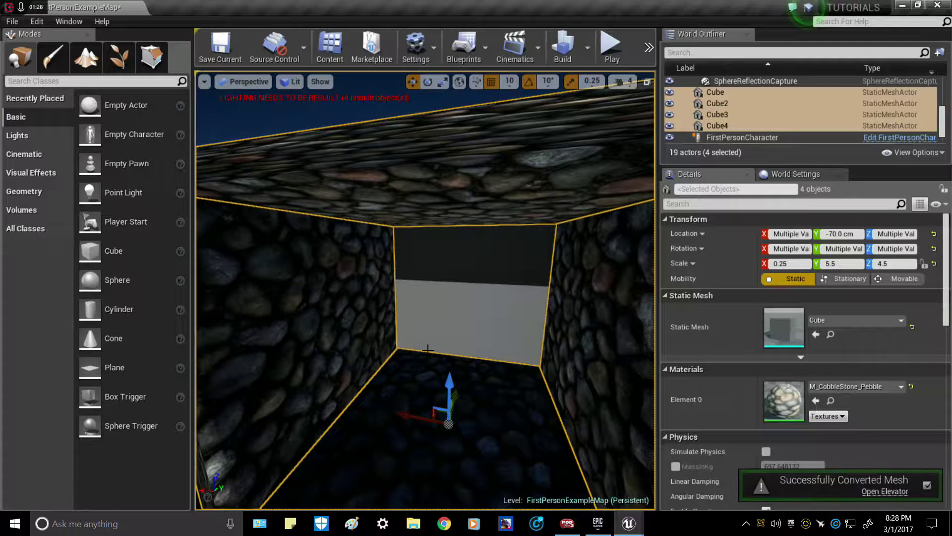
# Delete the four original slabs and place the Elevator mesh from the Content folder in the level
pyautogui.press('Delete')
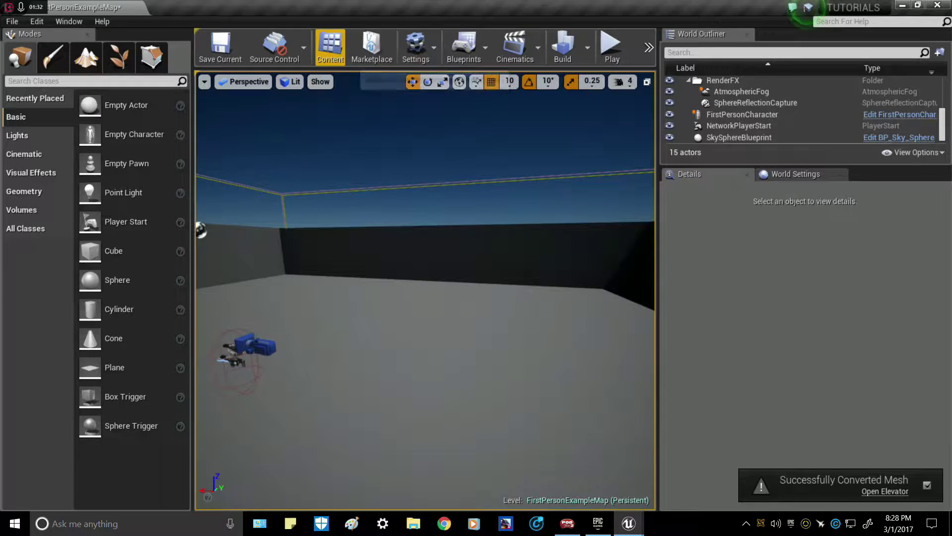
pyautogui.click(330, 48)
pyautogui.click(809, 200)
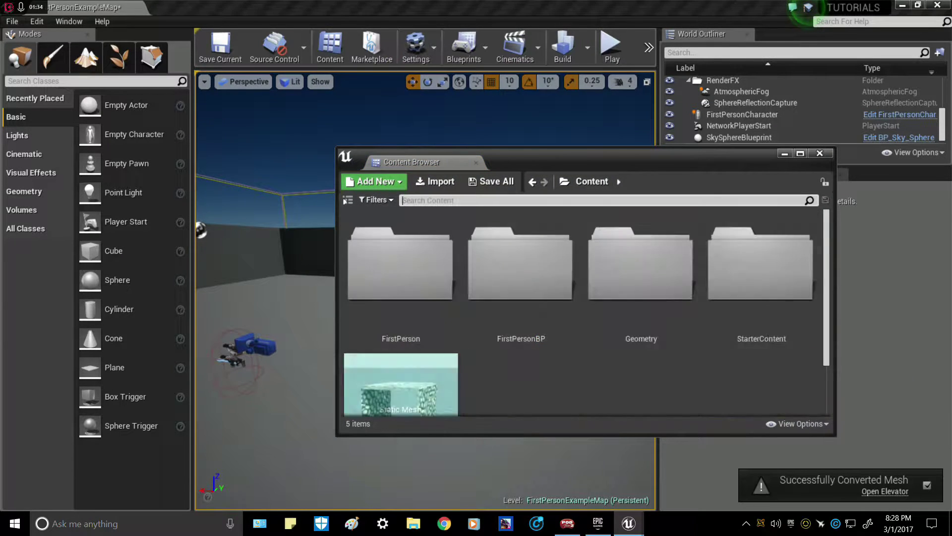
pyautogui.scroll(-3, 433, 324)
pyautogui.moveTo(432, 325); pyautogui.dragTo(325, 337)
pyautogui.click(820, 153)
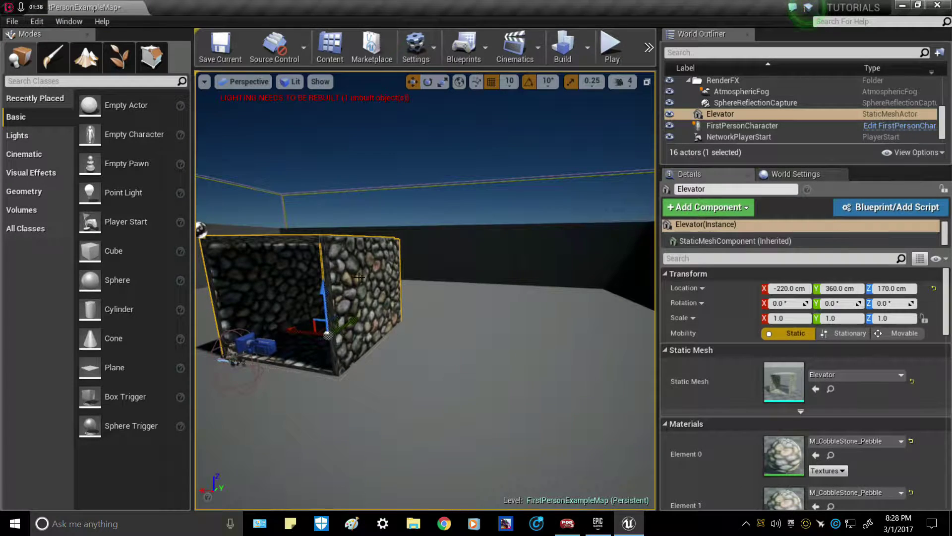
# Rotate the Elevator mesh 90° about the Z axis
pyautogui.moveTo(366, 318); pyautogui.dragTo(368, 318, button='right')
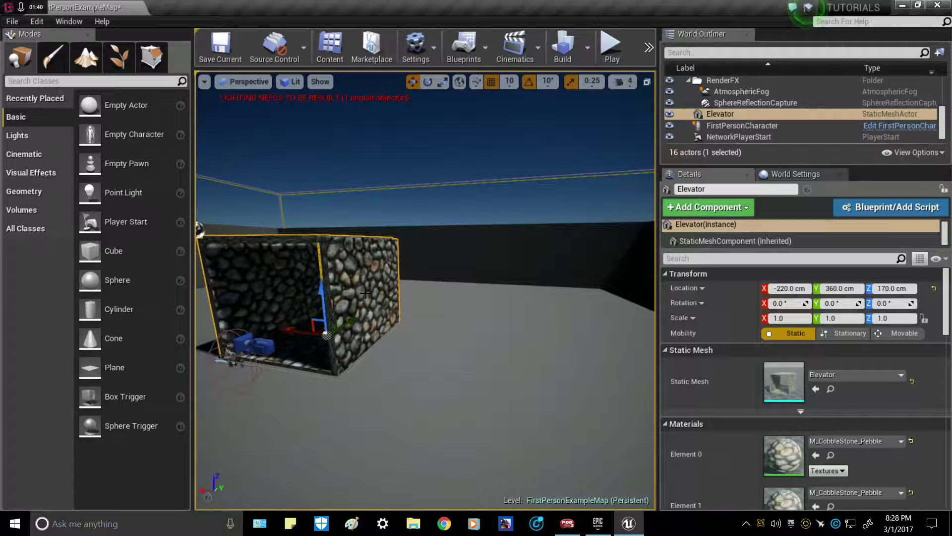
pyautogui.moveTo(321, 297); pyautogui.dragTo(251, 302, button='right')
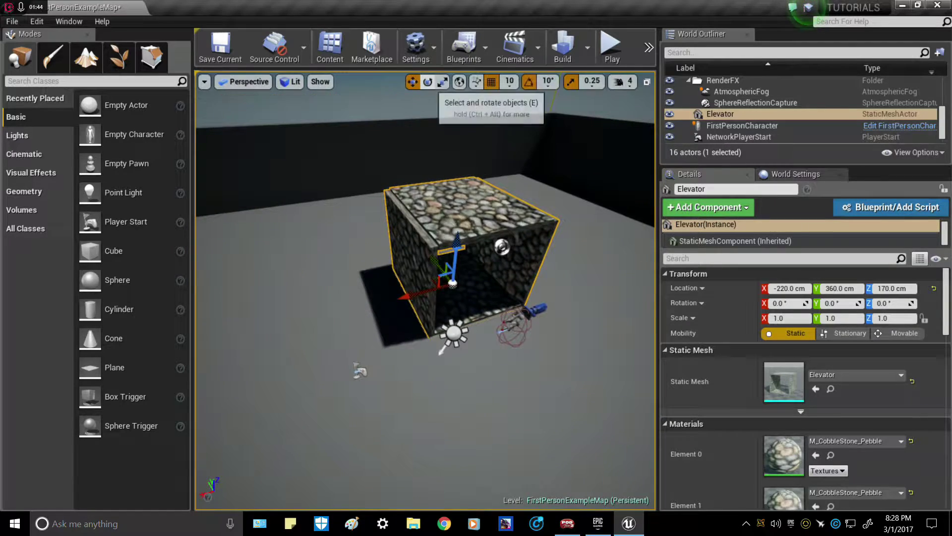
pyautogui.click(429, 82)
pyautogui.moveTo(418, 328); pyautogui.dragTo(432, 248)
# Raise the elevator to the upper platform beside the room, at about X 580 cm and Z 3020 cm
pyautogui.press('w')
pyautogui.moveTo(432, 248); pyautogui.dragTo(422, 426, button='right')
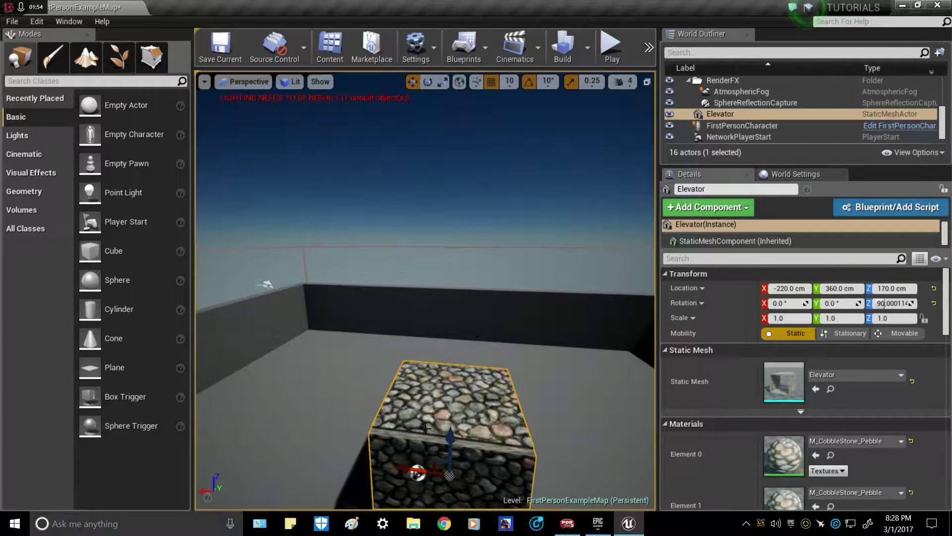
pyautogui.keyDown('shift'); pyautogui.moveTo(418, 470); pyautogui.dragTo(456, 98); pyautogui.keyUp('shift')
pyautogui.moveTo(455, 98); pyautogui.dragTo(482, 211, button='right')
pyautogui.moveTo(421, 267); pyautogui.dragTo(351, 284)
pyautogui.moveTo(368, 292); pyautogui.dragTo(343, 292, button='right')
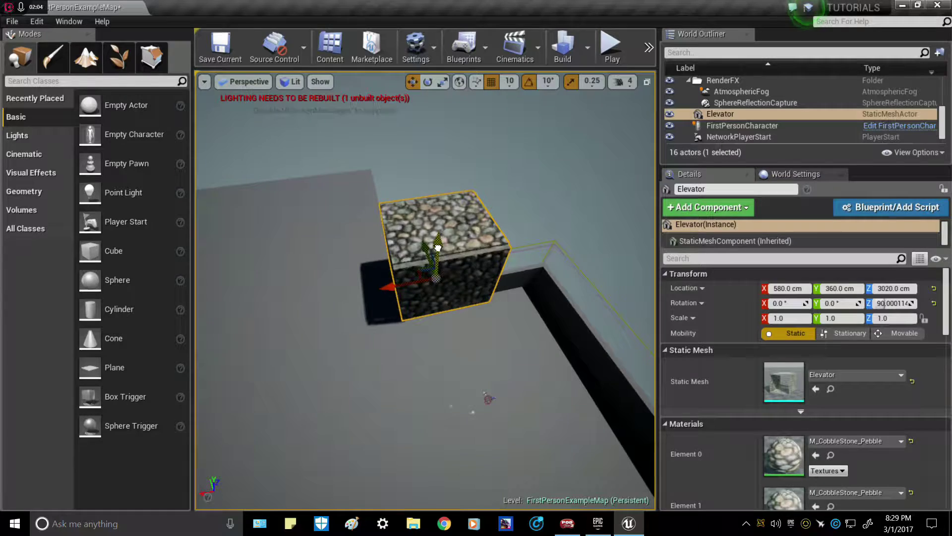
# Align the elevator's floor and side with the upper platform's edge, at about X 540 cm and Z 2970 cm
pyautogui.moveTo(438, 252); pyautogui.dragTo(437, 211, button='right')
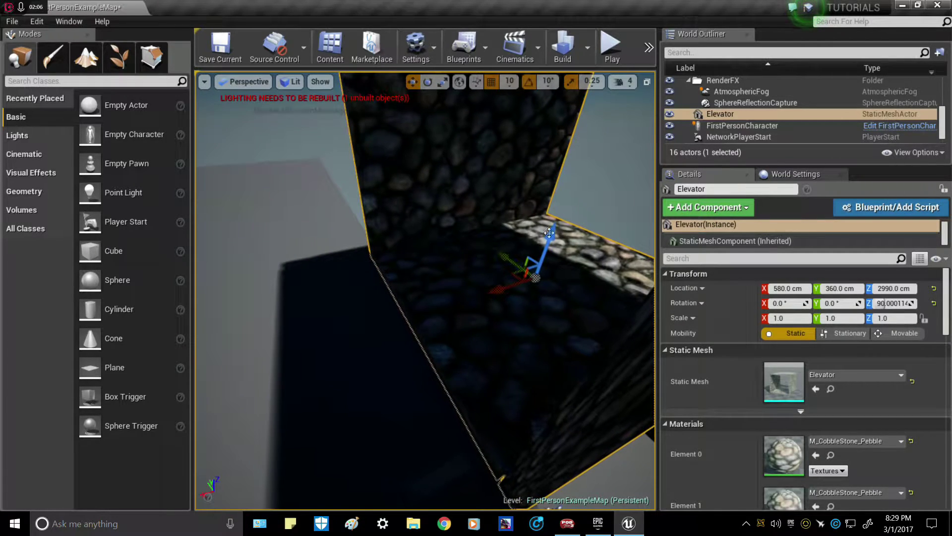
pyautogui.moveTo(551, 233); pyautogui.dragTo(549, 248)
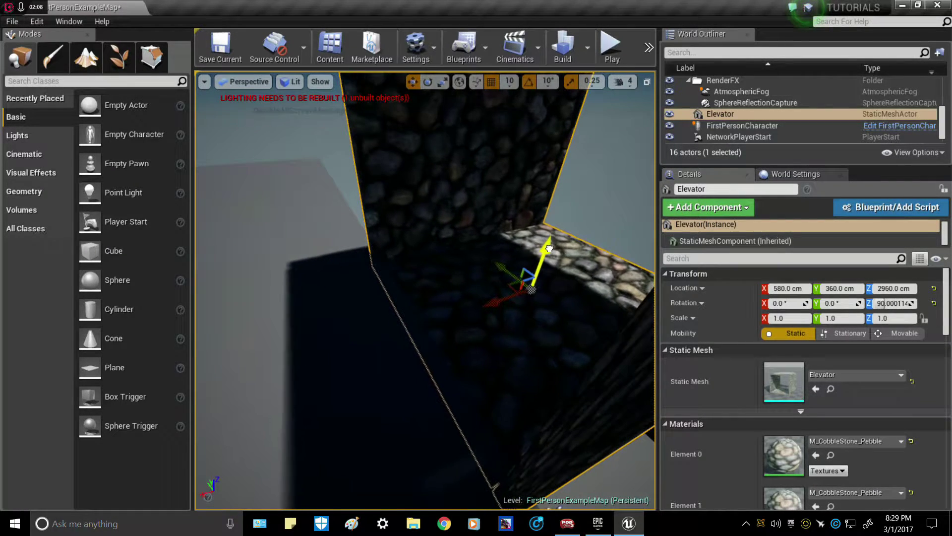
pyautogui.moveTo(500, 298); pyautogui.dragTo(503, 296)
pyautogui.moveTo(545, 255); pyautogui.dragTo(551, 245)
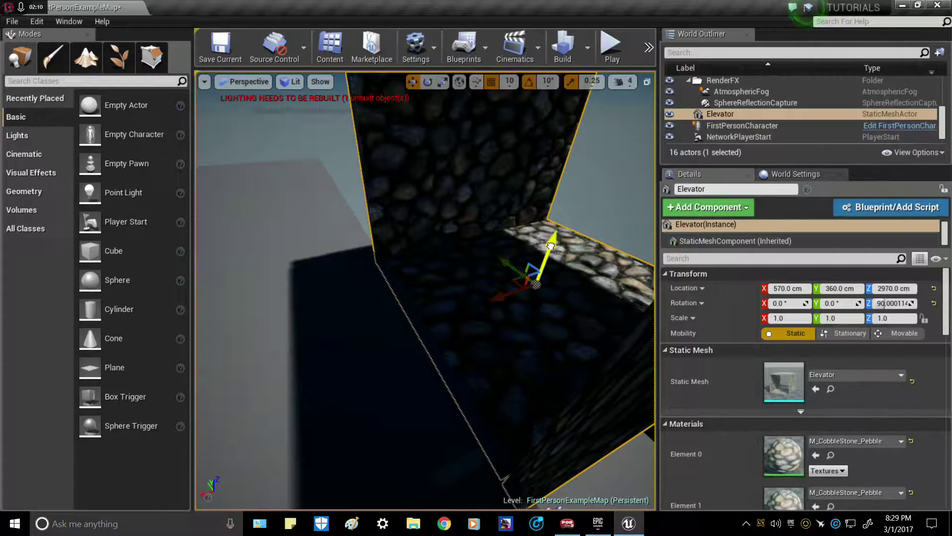
pyautogui.moveTo(550, 245); pyautogui.dragTo(605, 245, button='right')
pyautogui.moveTo(329, 281); pyautogui.dragTo(373, 279)
pyautogui.moveTo(373, 279); pyautogui.dragTo(348, 270, button='right')
pyautogui.moveTo(465, 234); pyautogui.dragTo(372, 251, button='right')
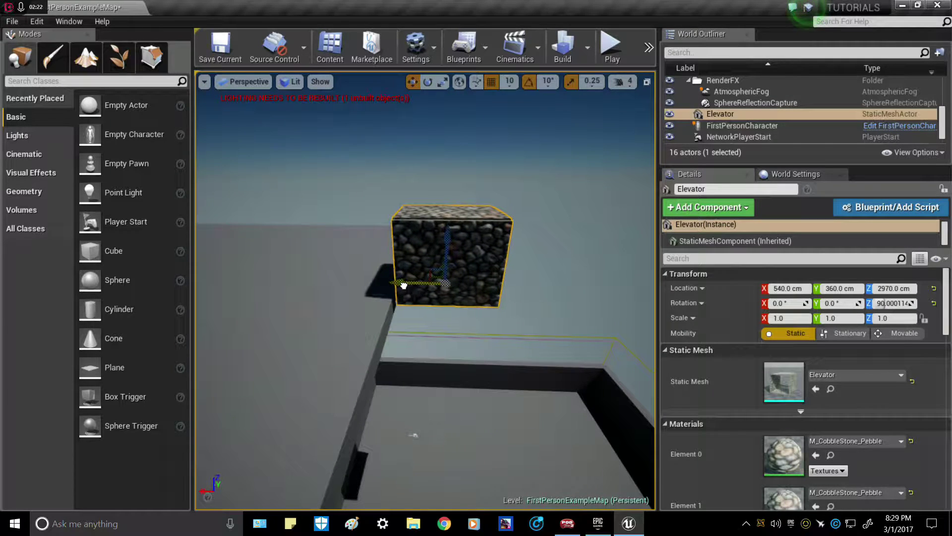
# Lower the elevator straight down to the room's floor, at about Z 180 cm
pyautogui.moveTo(444, 253); pyautogui.dragTo(439, 469)
pyautogui.moveTo(472, 437); pyautogui.dragTo(485, 390, button='right')
pyautogui.moveTo(456, 287); pyautogui.dragTo(462, 243)
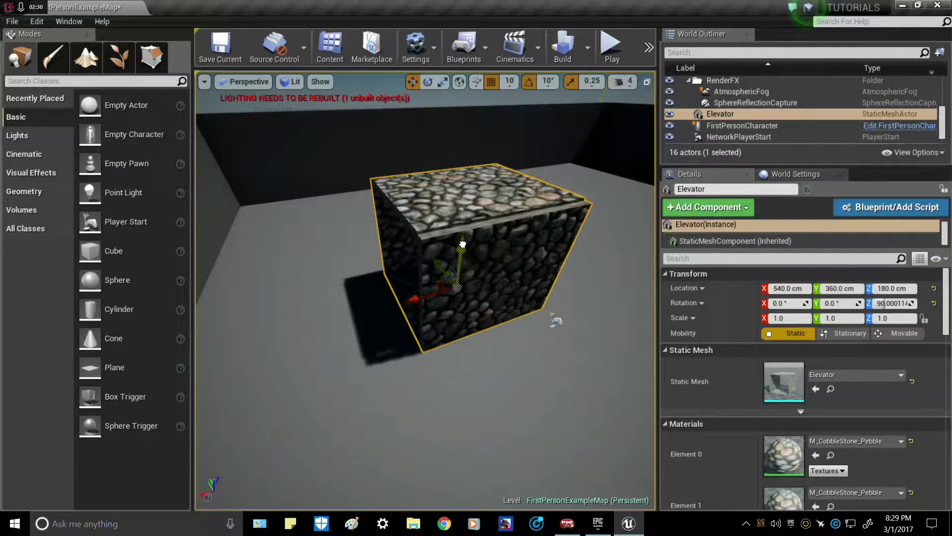
# Open the Elevator static mesh asset in its own editor and show its collision
pyautogui.click(330, 47)
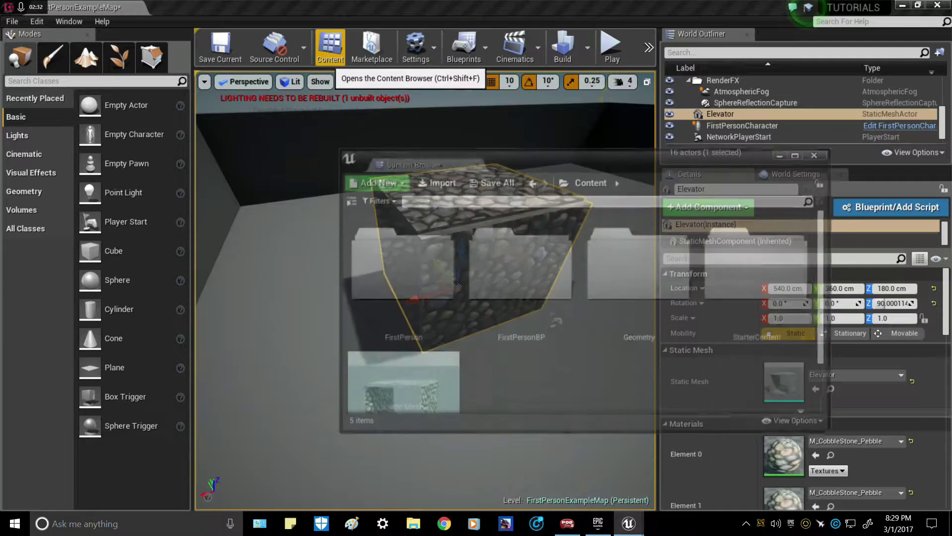
pyautogui.doubleClick(448, 387)
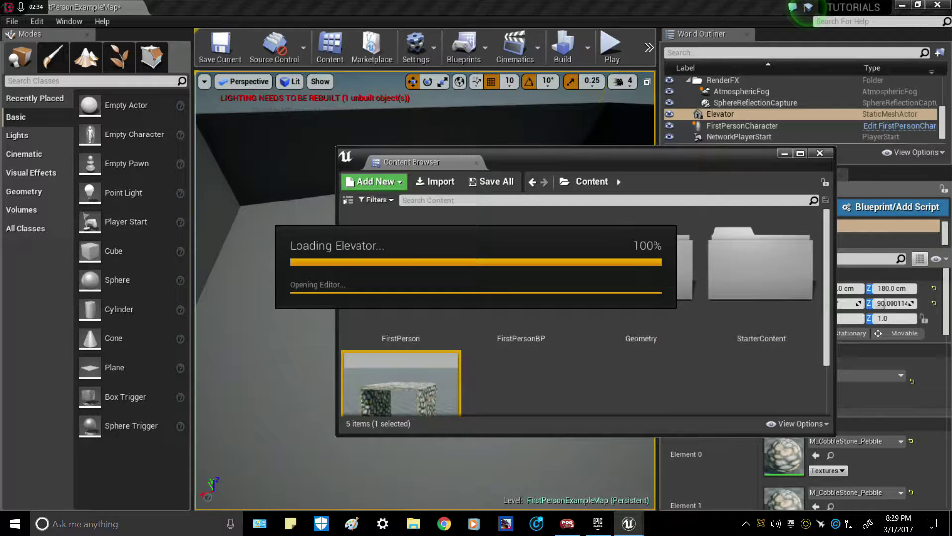
pyautogui.moveTo(647, 195); pyautogui.dragTo(533, 190)
pyautogui.doubleClick(533, 190)
pyautogui.click(339, 47)
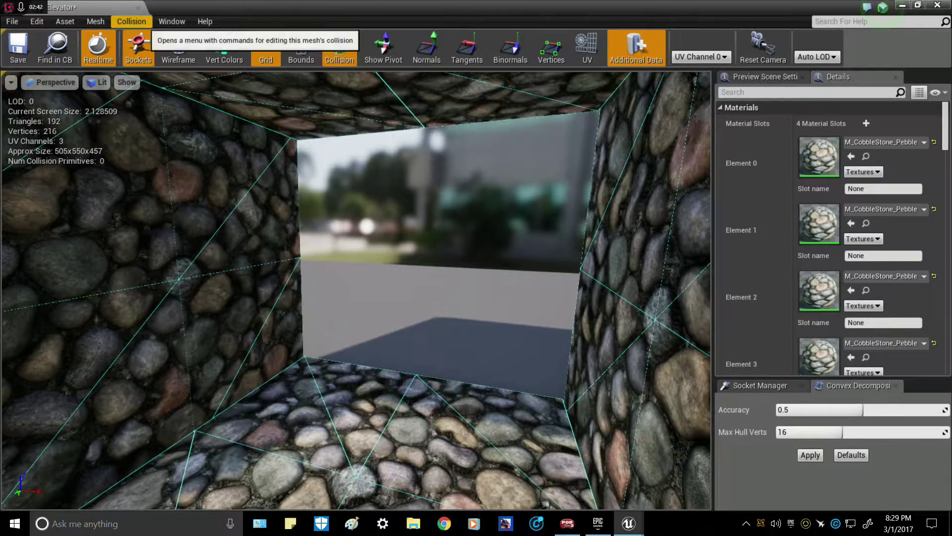
# Generate auto convex collision for the Elevator mesh with accuracy 0.5 and max hull verts 16, and return to the level
pyautogui.click(131, 21)
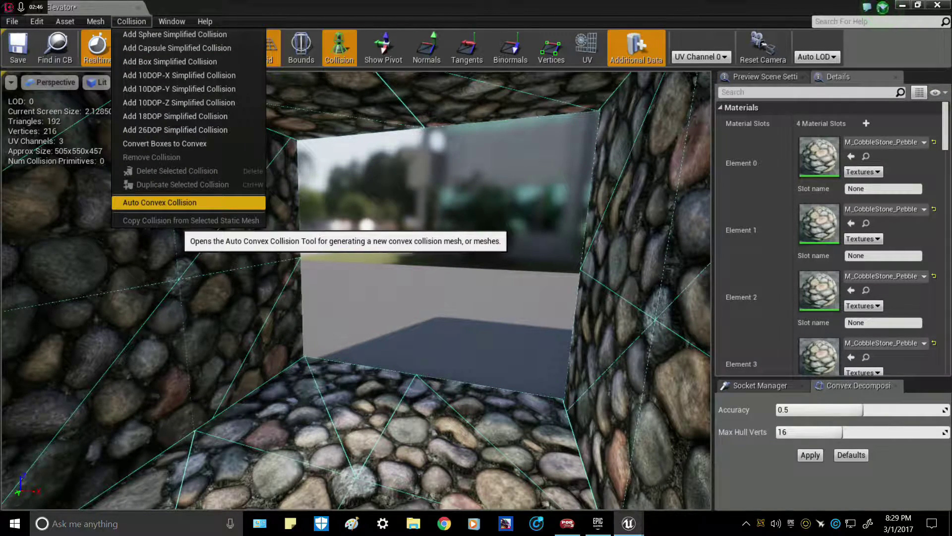
pyautogui.click(159, 202)
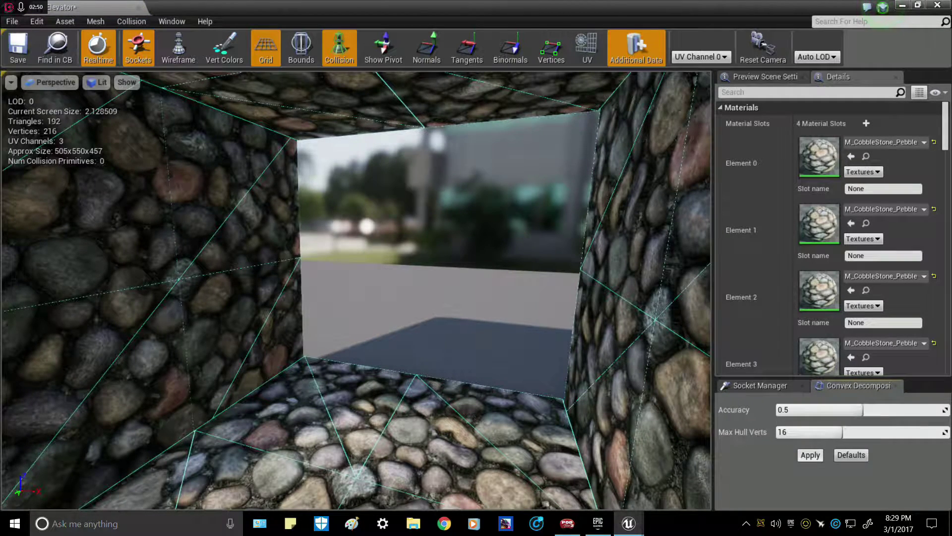
pyautogui.click(810, 455)
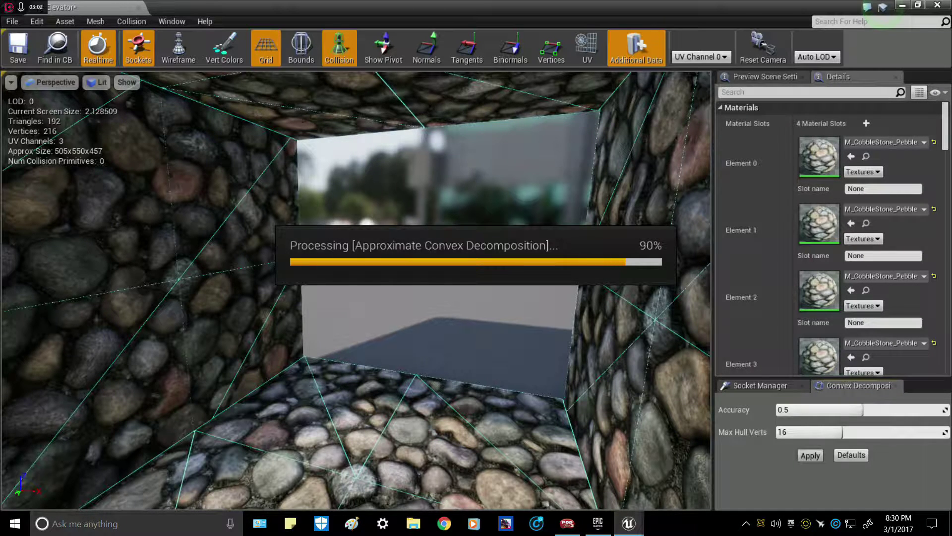
pyautogui.moveTo(357, 293); pyautogui.dragTo(379, 300, button='right')
pyautogui.press('s')
pyautogui.press('a')
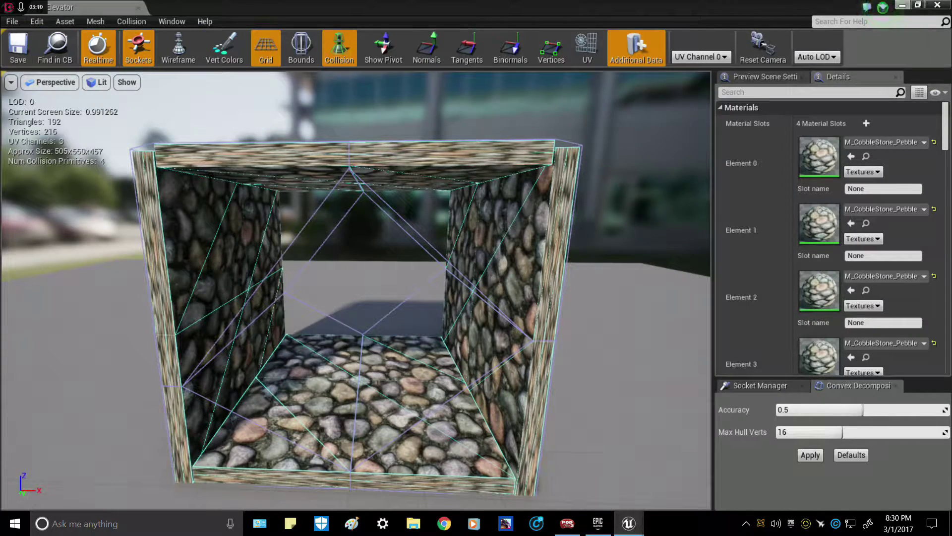
pyautogui.click(902, 5)
pyautogui.click(785, 152)
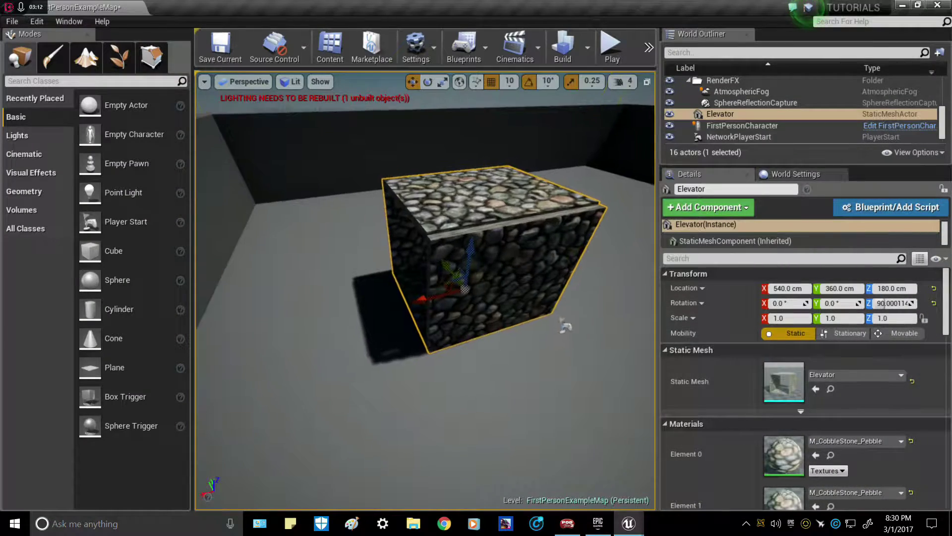
# Play the level from the floor near the elevator and walk inside it to test its collision
pyautogui.rightClick(380, 337)
pyautogui.scroll(-4, 433, 450)
pyautogui.click(430, 474)
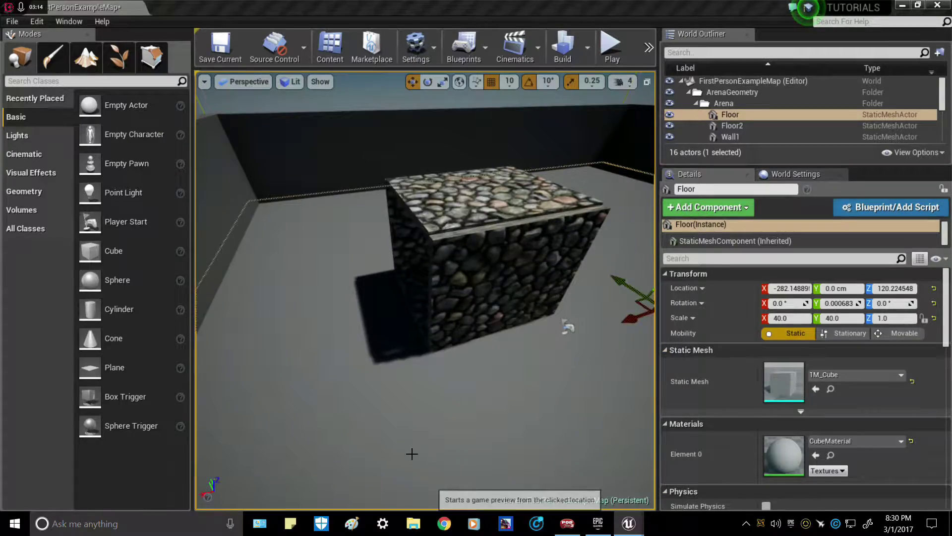
pyautogui.click(412, 454)
pyautogui.press('w')
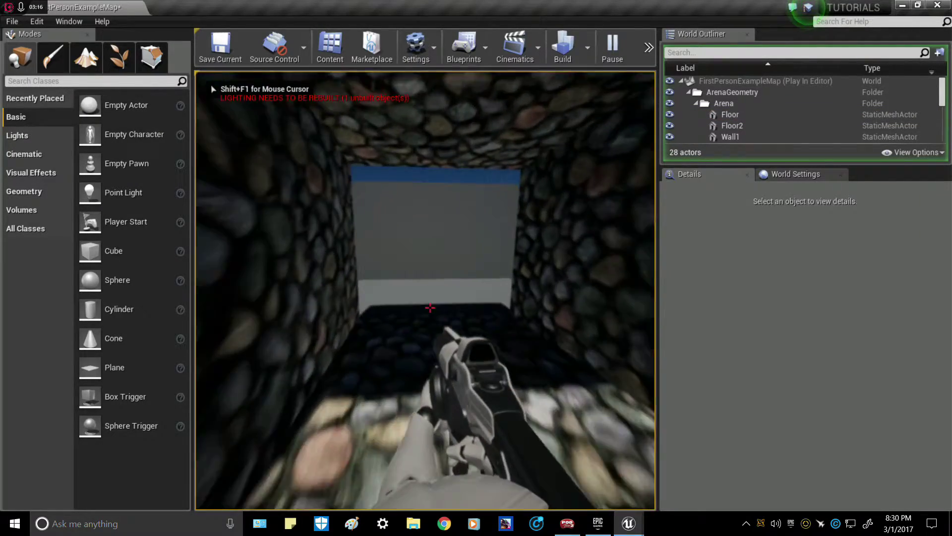
pyautogui.press('w')
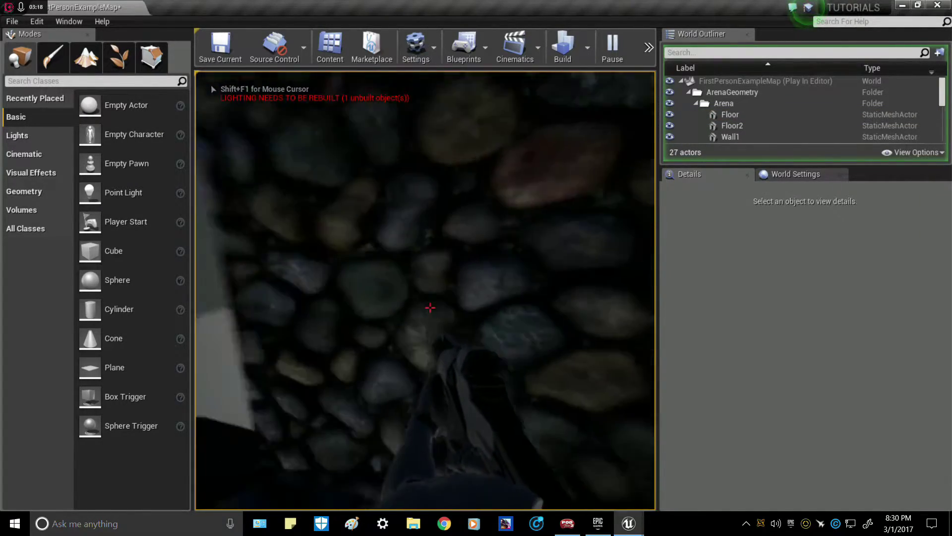
pyautogui.press('w')
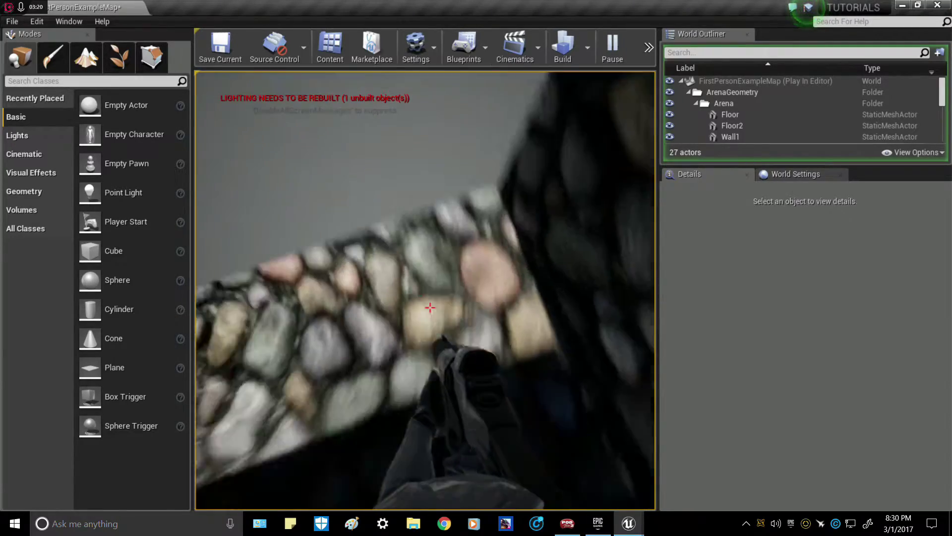
pyautogui.press('w')
pyautogui.press('w')
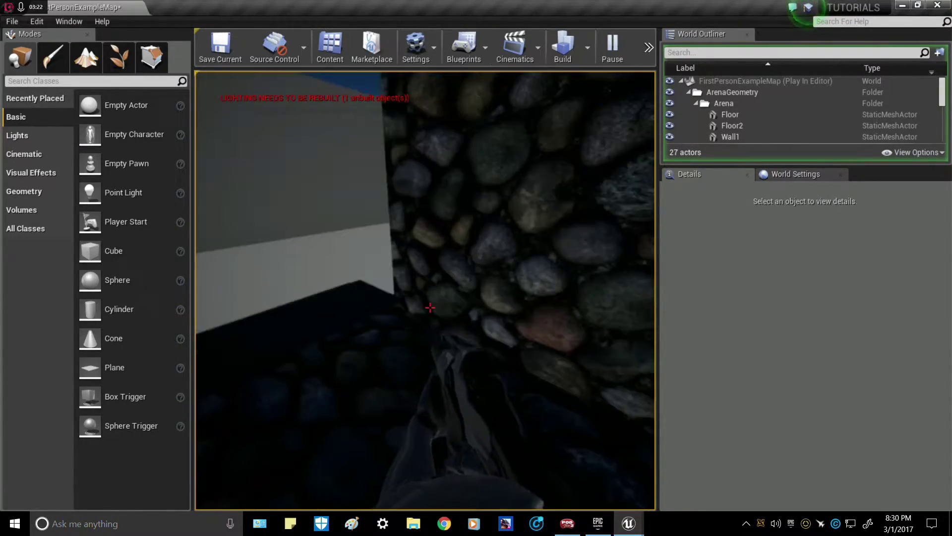
# Shoot at the elevator's inner walls to check their collision and stop the play session
pyautogui.click(430, 308)
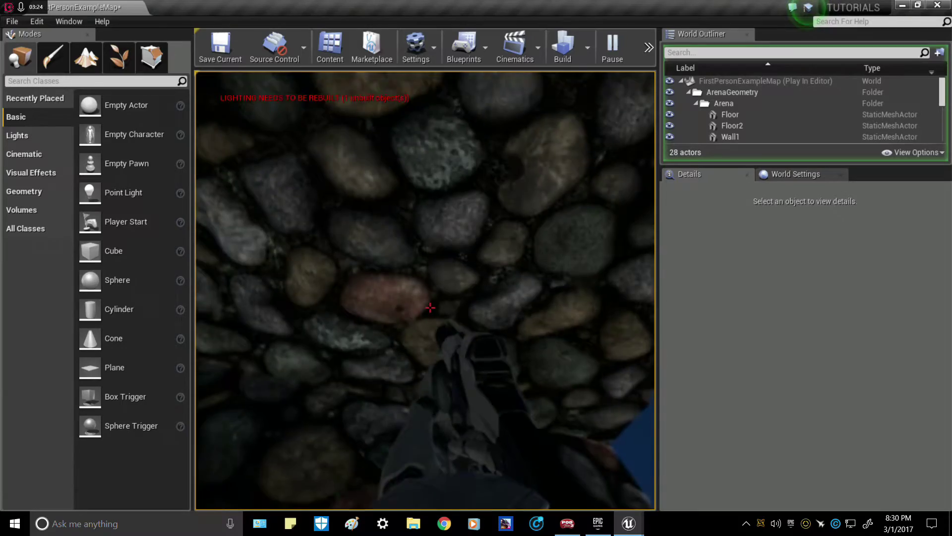
pyautogui.click(430, 307)
pyautogui.click(430, 308)
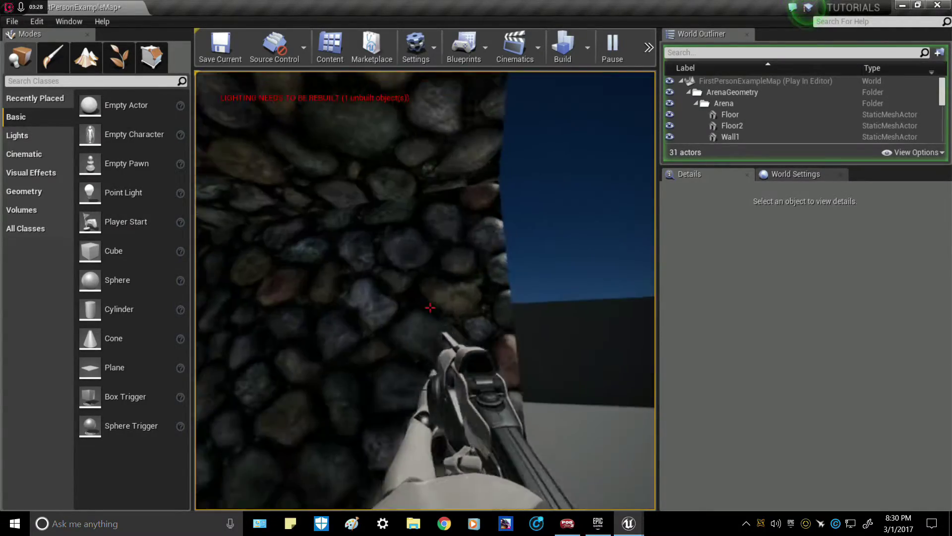
pyautogui.click(430, 307)
pyautogui.press('Escape')
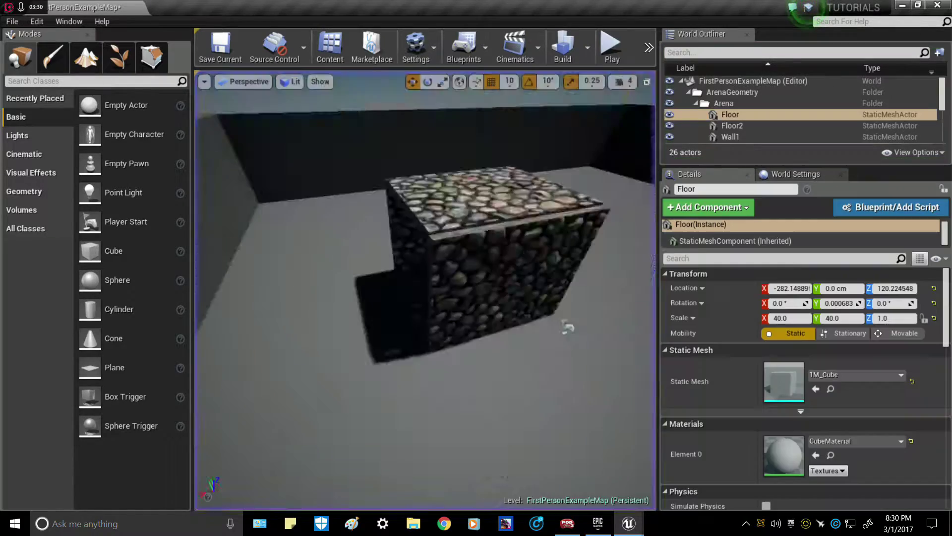
# Add a box trigger inside the elevator and raise it to X 440, Y 160, Z 380 cm
pyautogui.press('s')
pyautogui.moveTo(419, 344); pyautogui.dragTo(342, 351, button='right')
pyautogui.press('d')
pyautogui.press('w')
pyautogui.click(397, 332)
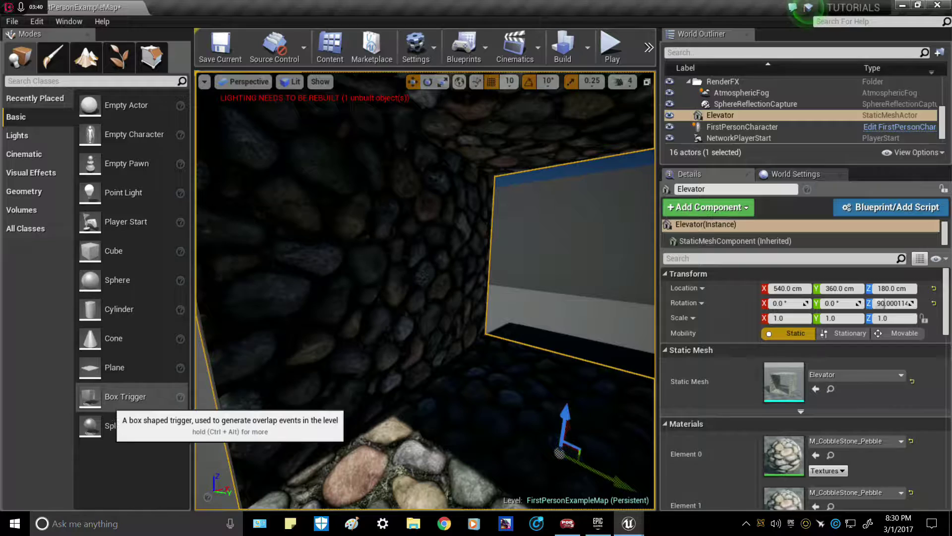
pyautogui.moveTo(119, 397); pyautogui.dragTo(454, 387)
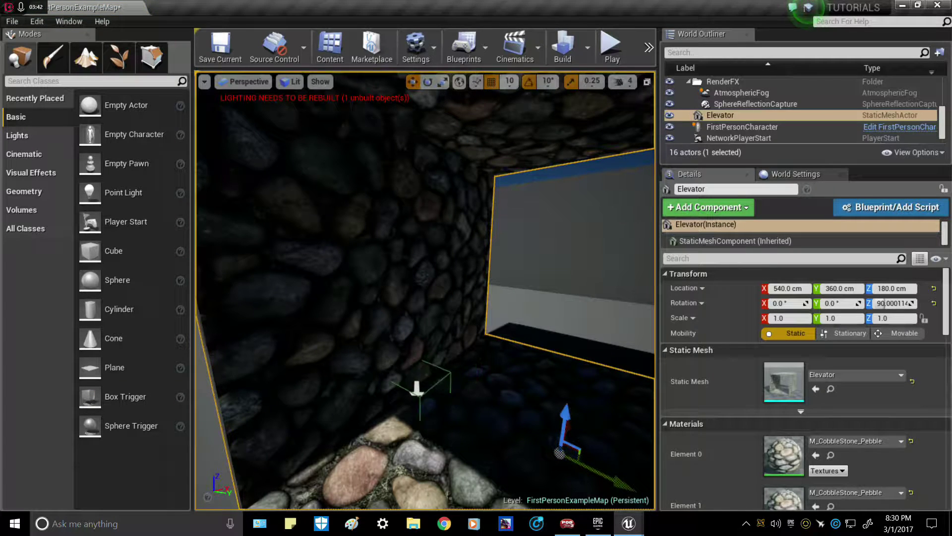
pyautogui.moveTo(389, 413); pyautogui.dragTo(390, 270)
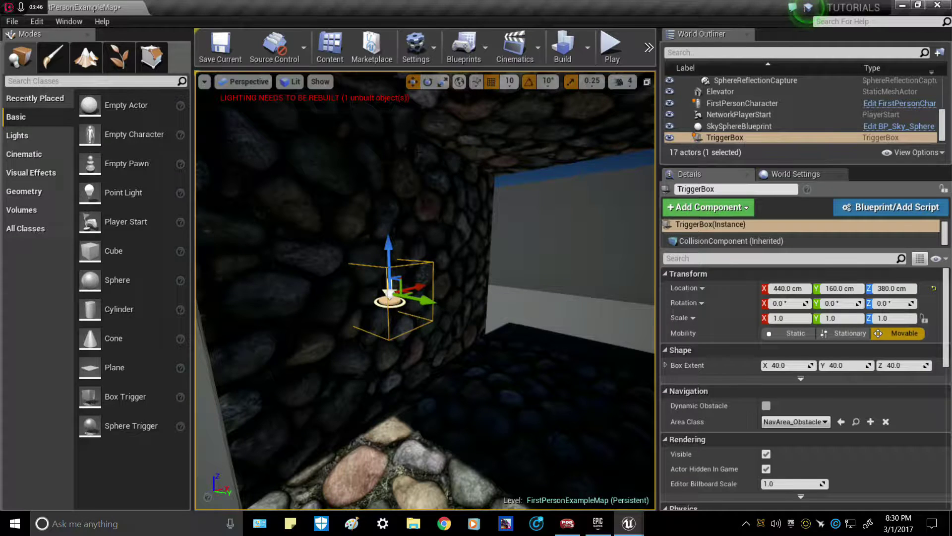
# Enlarge the trigger box to extents of X 50, Y 47.5 and Z 50, and shift it to Y 180 cm
pyautogui.moveTo(420, 286); pyautogui.dragTo(427, 284)
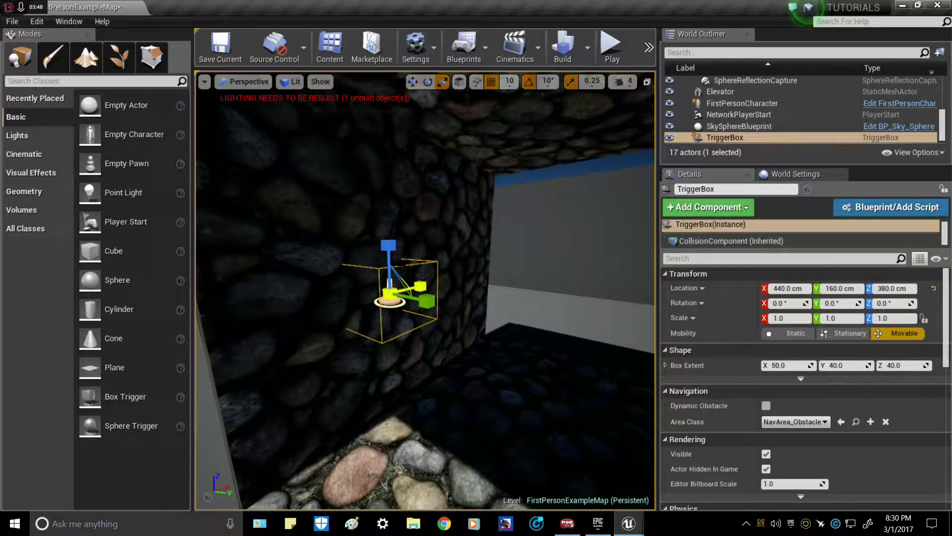
pyautogui.moveTo(388, 243); pyautogui.dragTo(388, 237)
pyautogui.click(414, 82)
pyautogui.moveTo(427, 300); pyautogui.dragTo(439, 303)
# Place a cylinder on the elevator's floor below the trigger box and stretch its Z scale to 4.5
pyautogui.moveTo(120, 310); pyautogui.dragTo(430, 392)
pyautogui.click(442, 83)
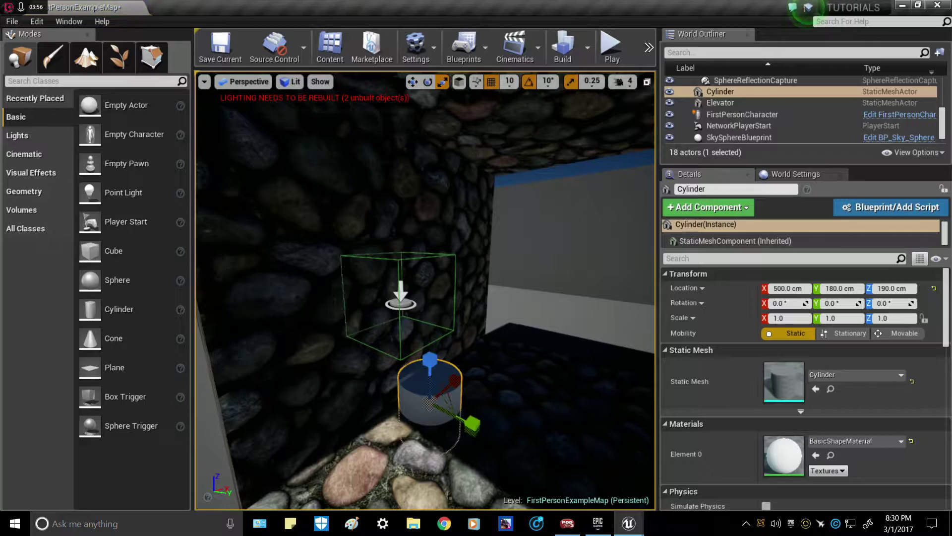
pyautogui.moveTo(430, 359); pyautogui.dragTo(429, 282)
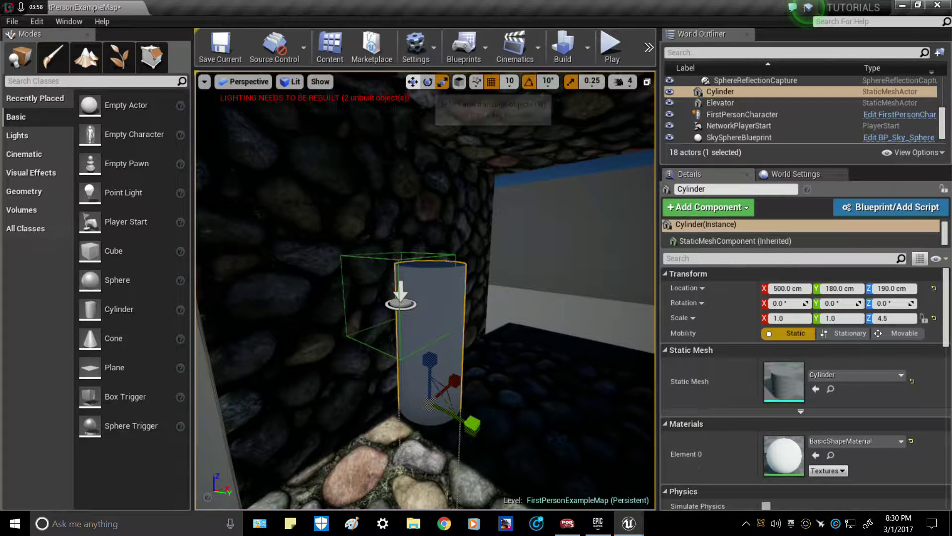
# Move the cylinder out of the elevator to X 140 cm and raise it to Z 320 cm
pyautogui.press('w')
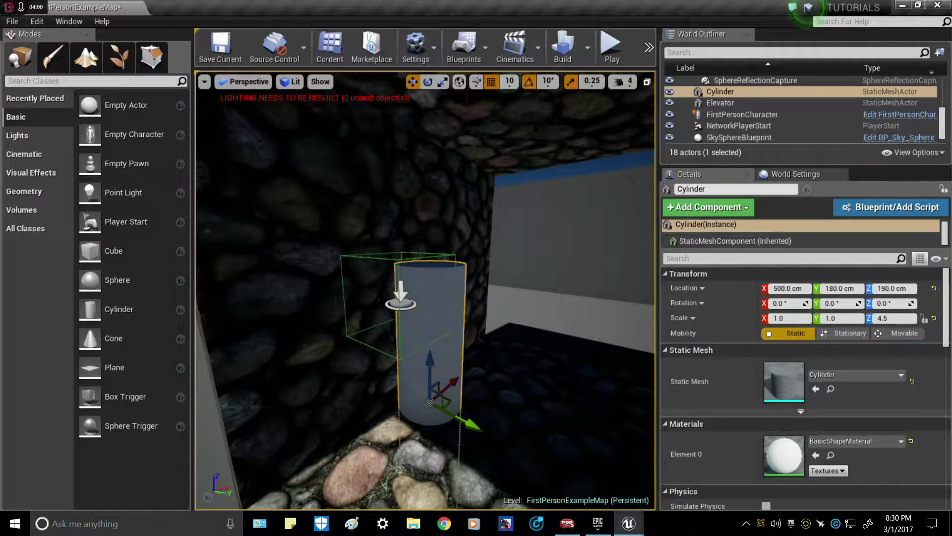
pyautogui.moveTo(452, 383); pyautogui.dragTo(367, 446)
pyautogui.moveTo(367, 397); pyautogui.dragTo(278, 412, button='right')
pyautogui.moveTo(410, 420); pyautogui.dragTo(380, 421)
pyautogui.moveTo(320, 391); pyautogui.dragTo(295, 295)
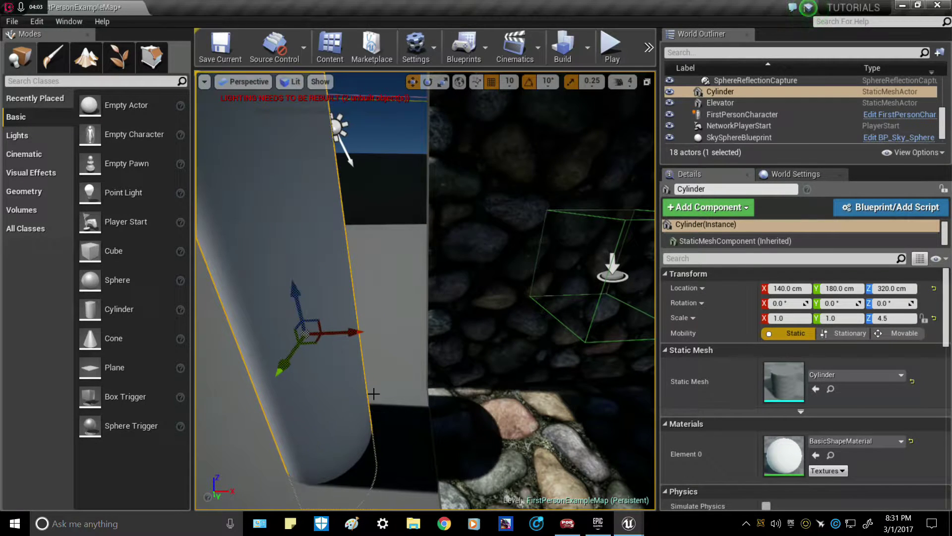
# Move the trigger box out of the elevator to X 180 cm and down near the floor beside the cylinder
pyautogui.click(612, 270)
pyautogui.moveTo(641, 274); pyautogui.dragTo(352, 319)
pyautogui.moveTo(335, 230); pyautogui.dragTo(329, 403)
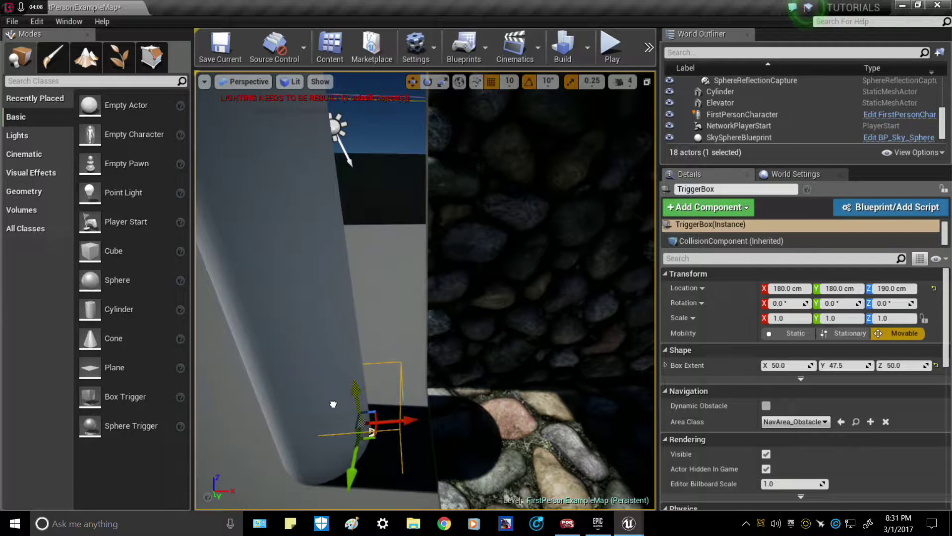
# Scale the cylinder into a thin post of 0.25 in X and Y and 2.5 in Z
pyautogui.press('r')
pyautogui.click(349, 315)
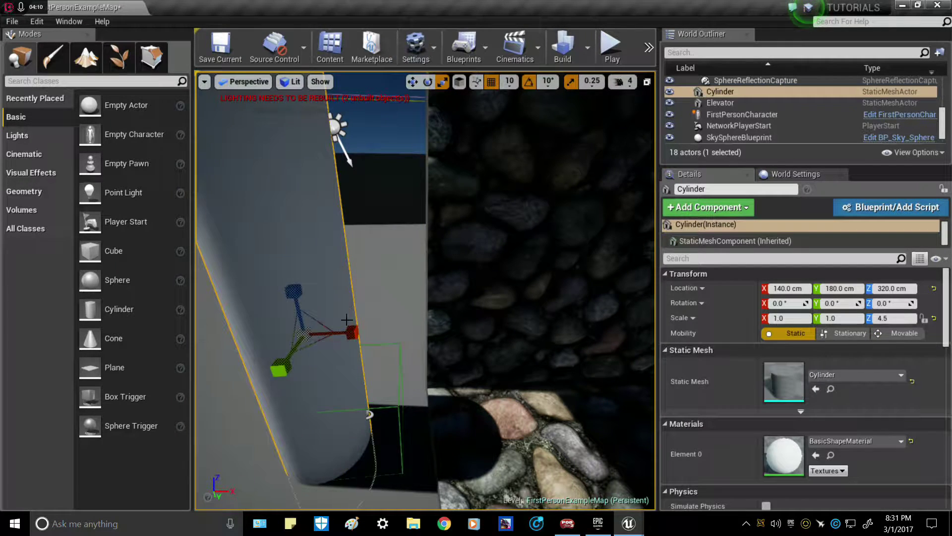
pyautogui.moveTo(304, 334); pyautogui.dragTo(280, 354)
pyautogui.moveTo(292, 284); pyautogui.dragTo(287, 305)
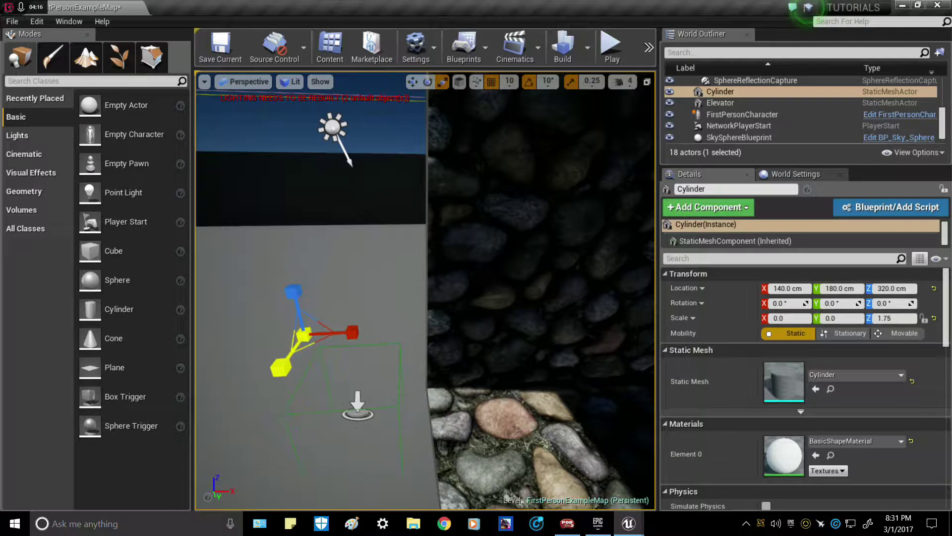
pyautogui.moveTo(352, 332); pyautogui.dragTo(359, 332)
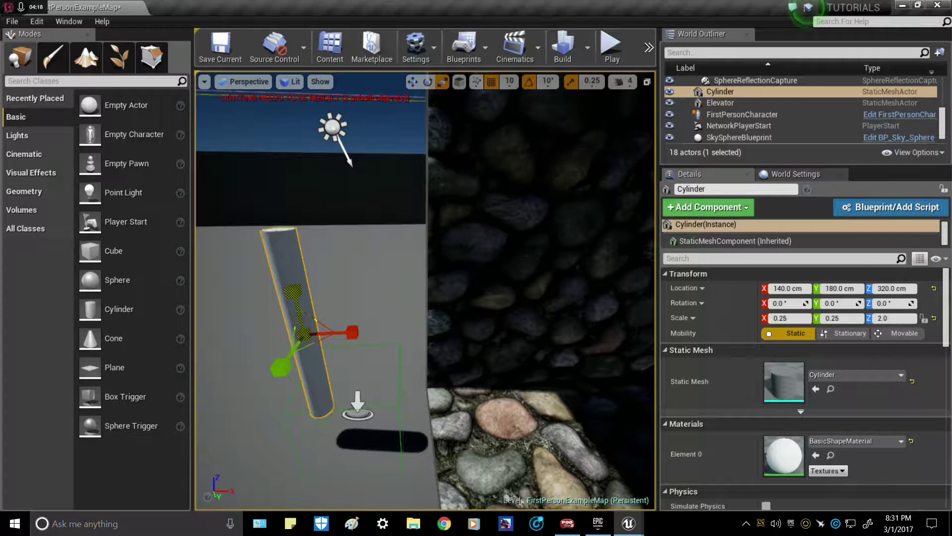
pyautogui.moveTo(294, 290); pyautogui.dragTo(294, 278)
# Lower the post to Z 270 cm so that it stands on the floor beside the elevator
pyautogui.press('w')
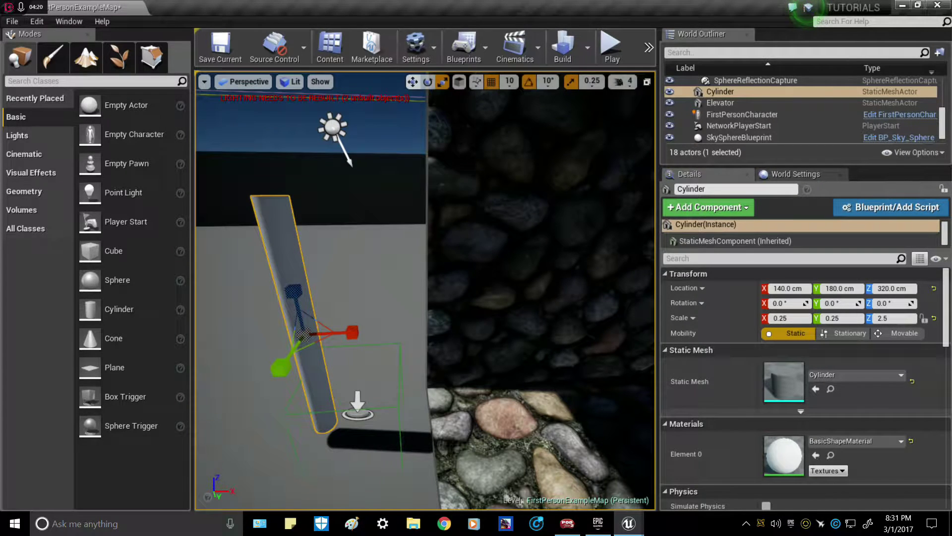
pyautogui.moveTo(295, 298); pyautogui.dragTo(309, 345)
pyautogui.moveTo(309, 344); pyautogui.dragTo(446, 342, button='right')
pyautogui.moveTo(392, 374); pyautogui.dragTo(408, 372, button='right')
pyautogui.moveTo(464, 325); pyautogui.dragTo(459, 328, button='right')
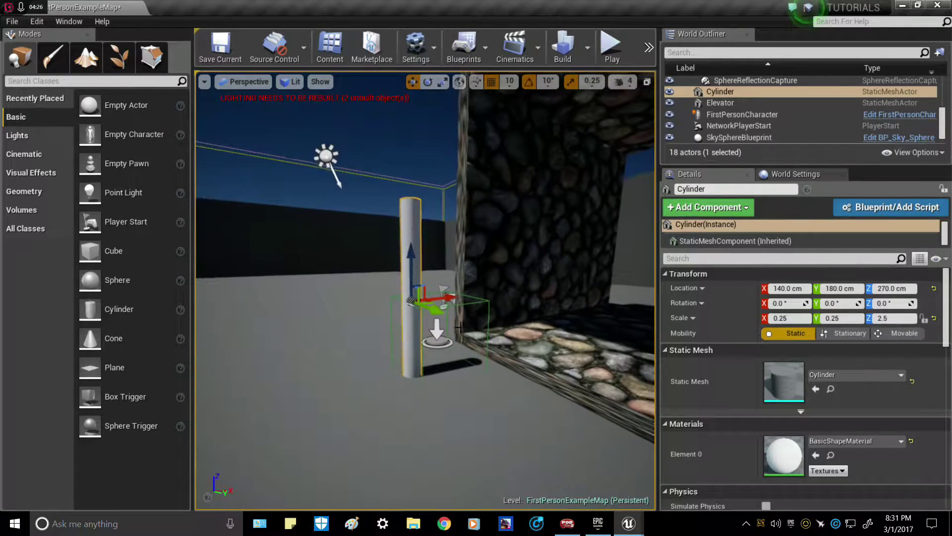
# Search the project content for metal and apply the M_Metal_Burnished_Steel material to the post
pyautogui.click(329, 47)
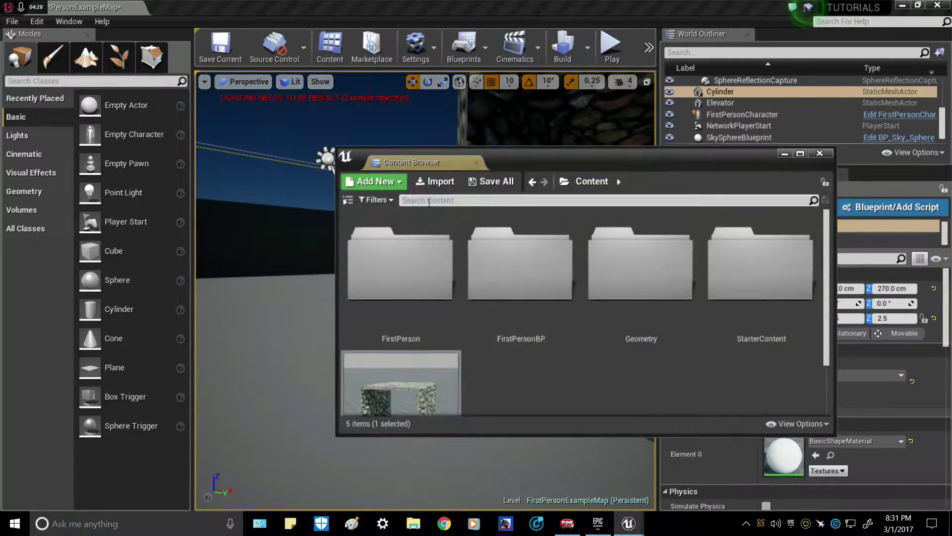
pyautogui.click(428, 201)
pyautogui.write('stone')
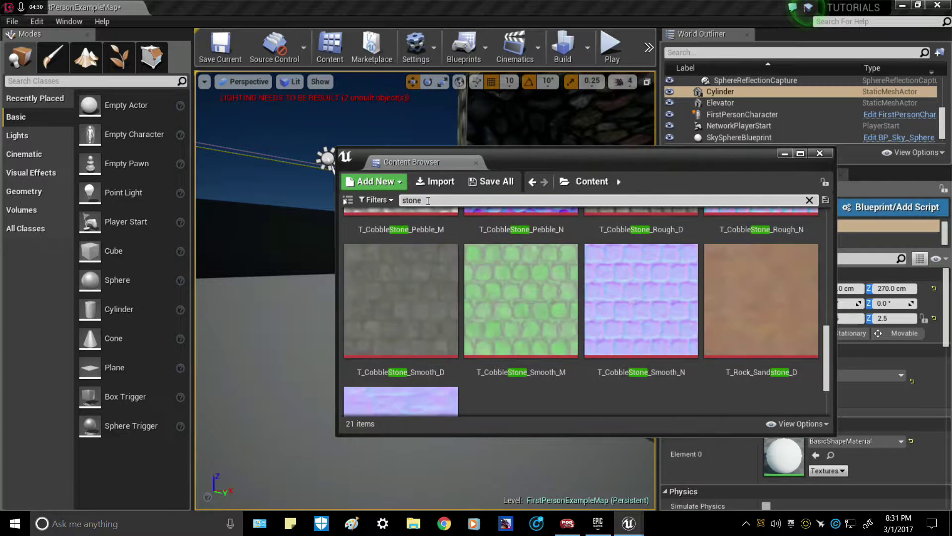
pyautogui.write('metal')
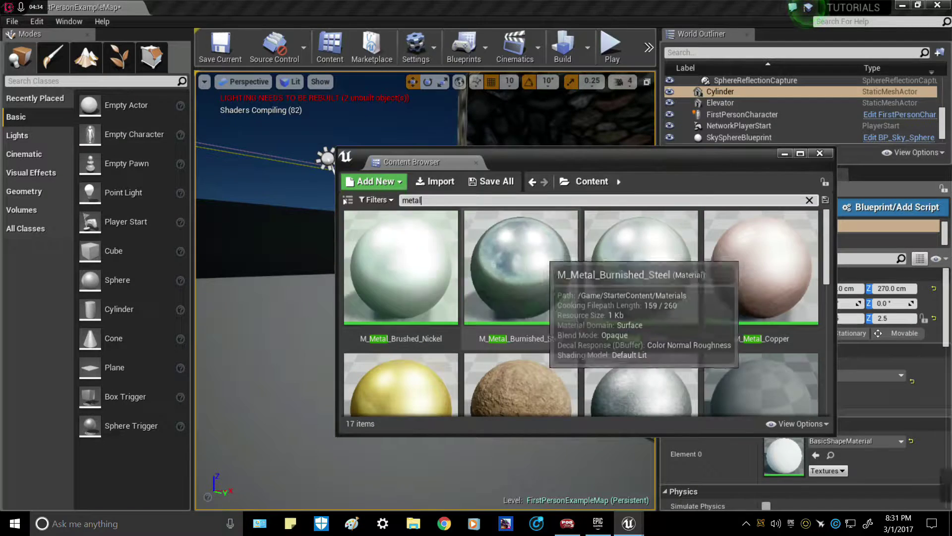
pyautogui.moveTo(526, 161); pyautogui.dragTo(665, 151)
pyautogui.moveTo(659, 257); pyautogui.dragTo(438, 274)
pyautogui.moveTo(774, 148); pyautogui.dragTo(746, 150)
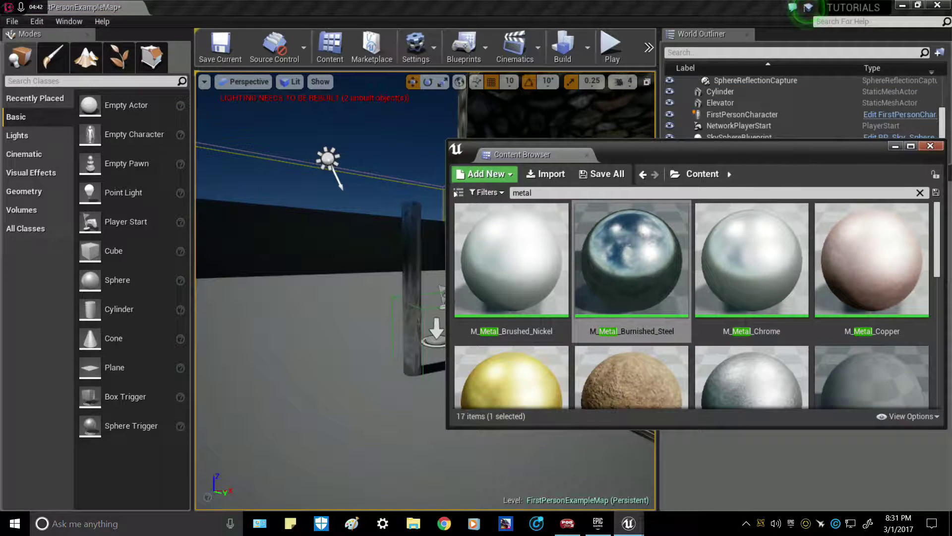
pyautogui.click(895, 146)
pyautogui.moveTo(521, 278); pyautogui.dragTo(581, 278, button='right')
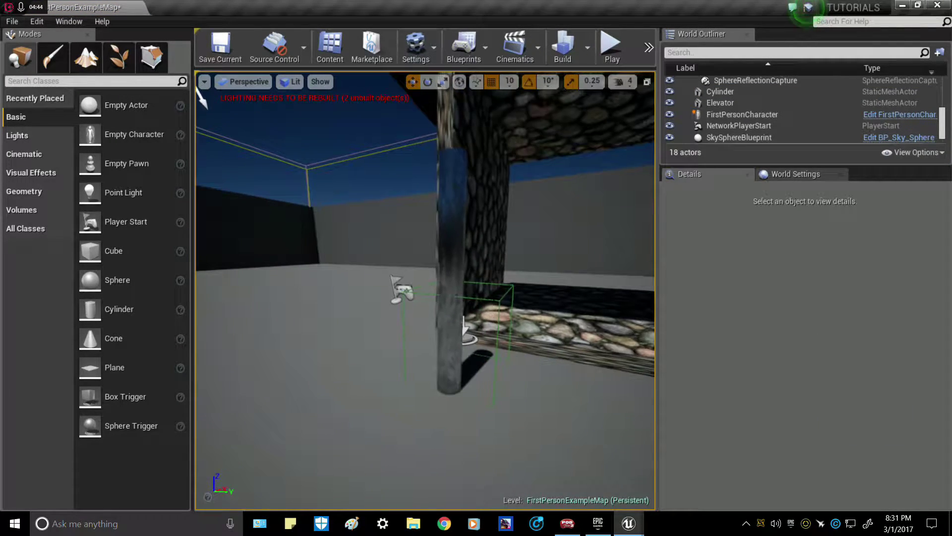
# Enlarge the trigger box around the post to a box extent of 50 in X, 65 in Y and 78.75 in Z
pyautogui.click(464, 324)
pyautogui.moveTo(471, 321); pyautogui.dragTo(454, 295)
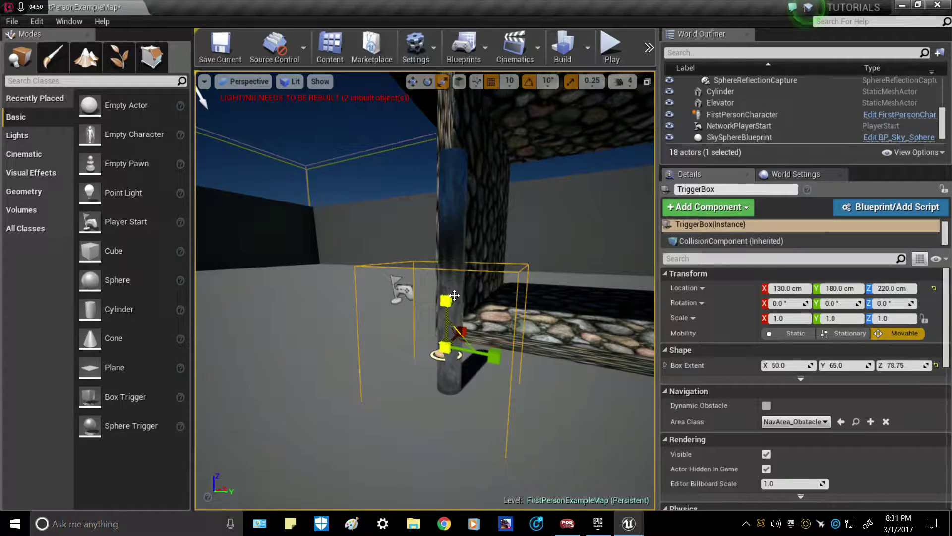
pyautogui.moveTo(495, 315); pyautogui.dragTo(527, 298, button='right')
pyautogui.press('w')
pyautogui.moveTo(368, 396); pyautogui.dragTo(368, 396, button='right')
pyautogui.moveTo(402, 311); pyautogui.dragTo(401, 311, button='right')
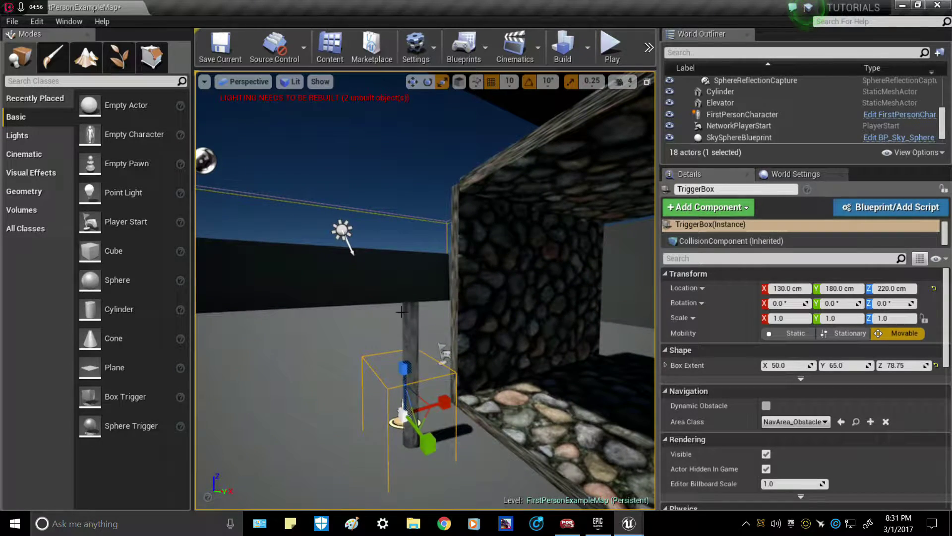
# Add a new legacy Matinee to the level and enlarge its editor window to show the tracks
pyautogui.click(410, 318)
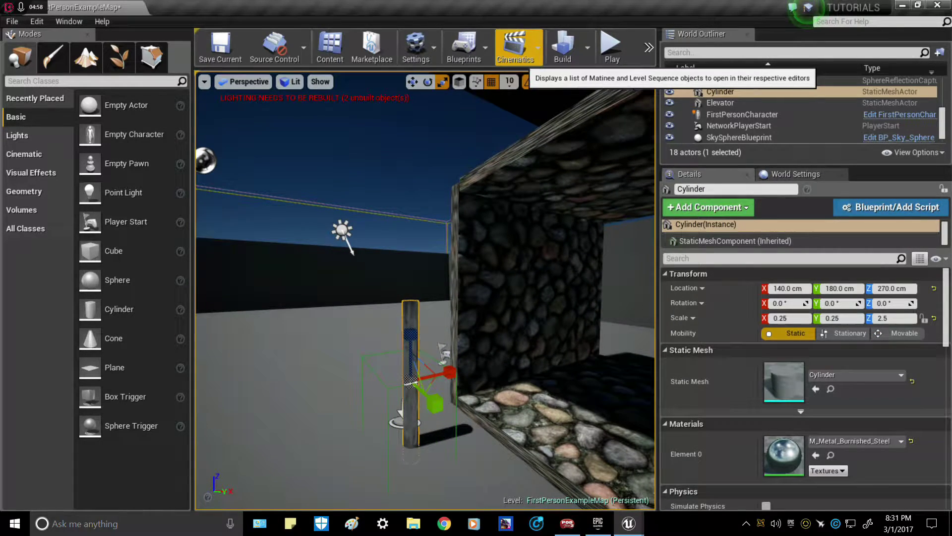
pyautogui.click(514, 48)
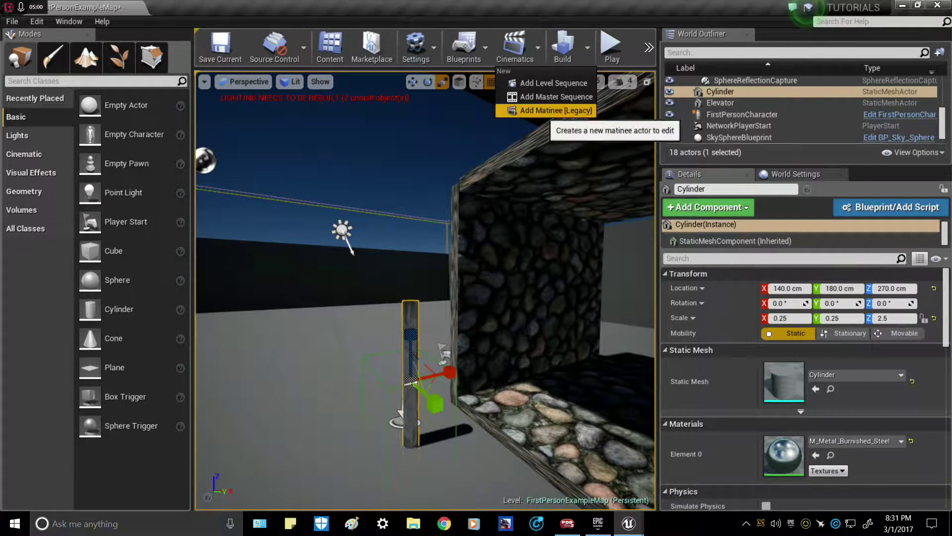
pyautogui.click(555, 111)
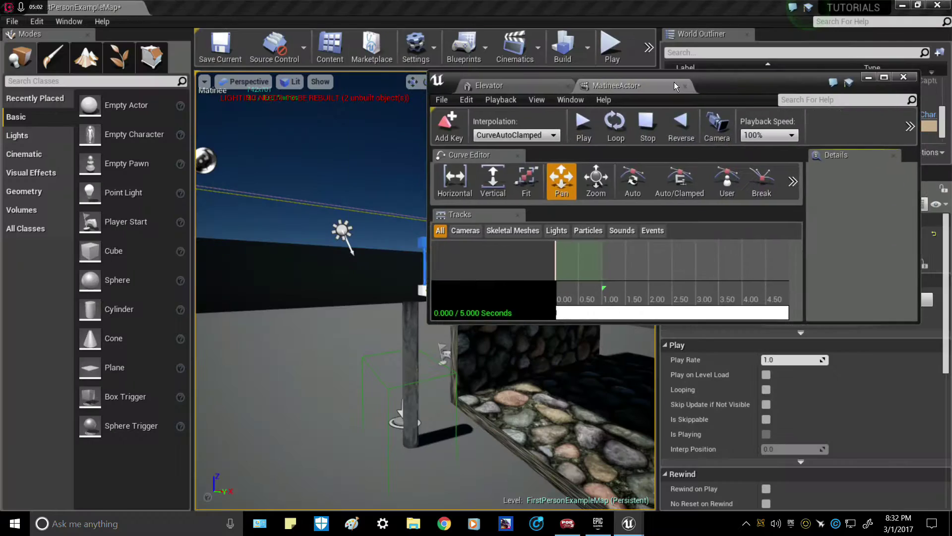
pyautogui.moveTo(674, 82); pyautogui.dragTo(728, 38)
pyautogui.moveTo(903, 278); pyautogui.dragTo(909, 456)
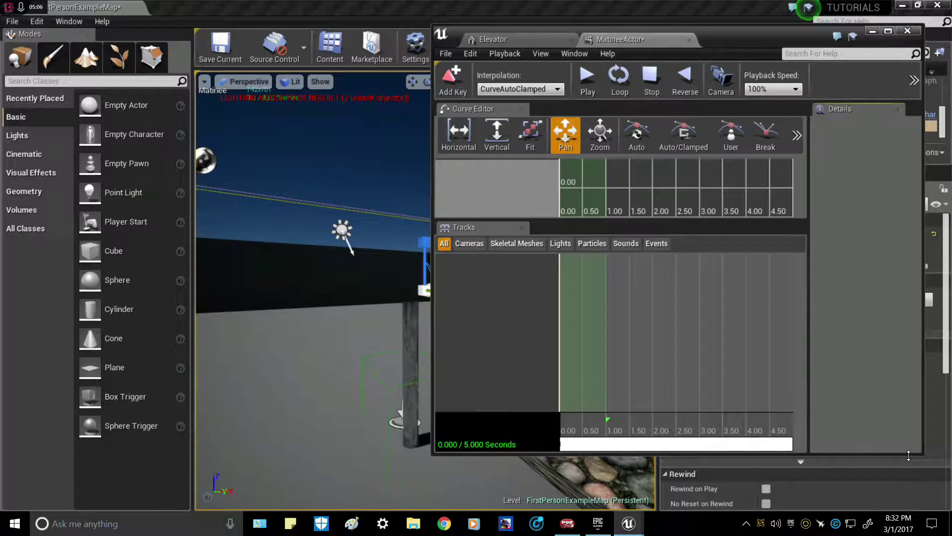
# Extend the green loop section on the Matinee timeline so that it ends at 5.00 seconds
pyautogui.scroll(-5, 716, 388)
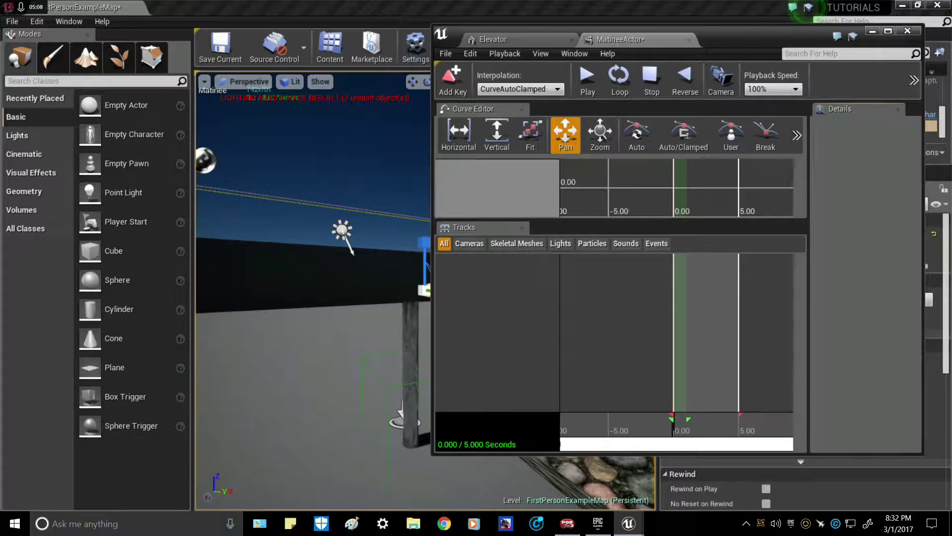
pyautogui.moveTo(716, 367); pyautogui.dragTo(618, 367)
pyautogui.scroll(-1, 726, 367)
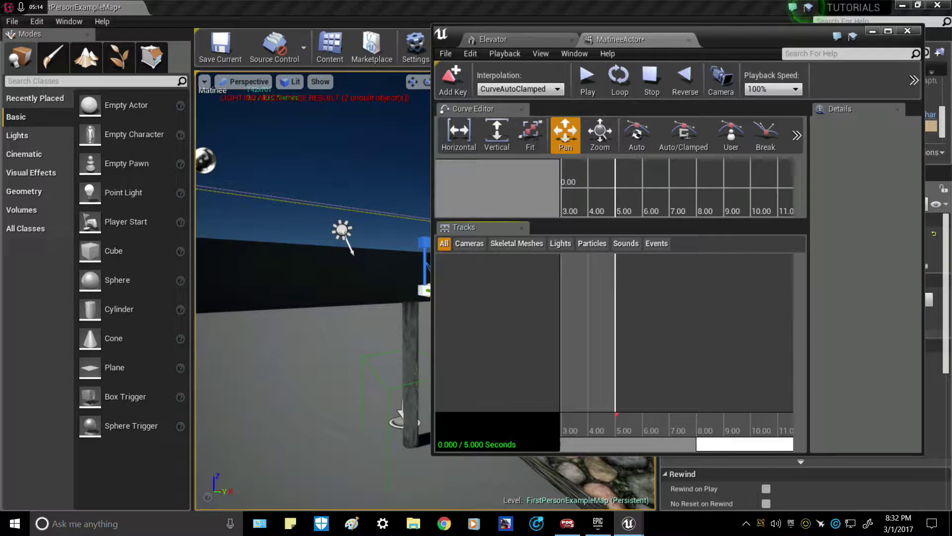
pyautogui.scroll(5, 623, 417)
pyautogui.moveTo(623, 367); pyautogui.dragTo(621, 367)
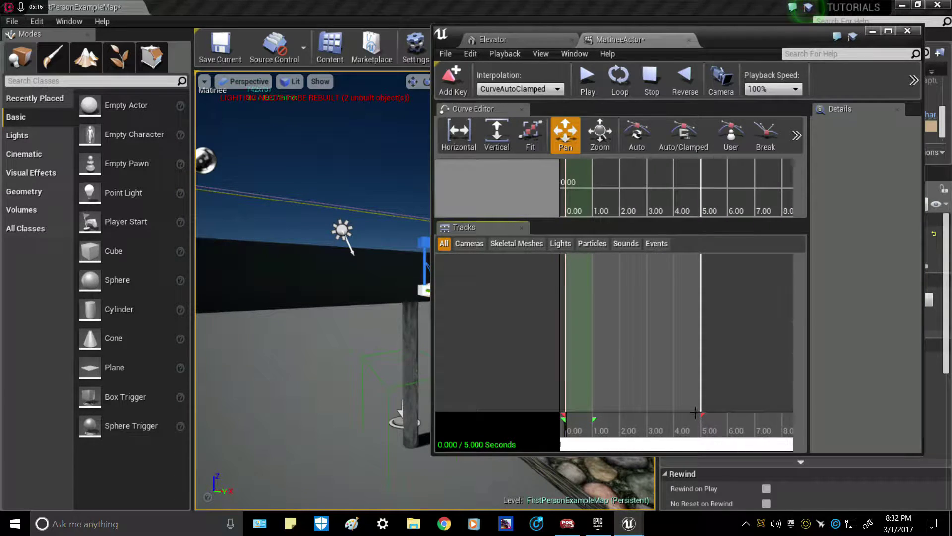
pyautogui.moveTo(593, 418); pyautogui.dragTo(702, 419)
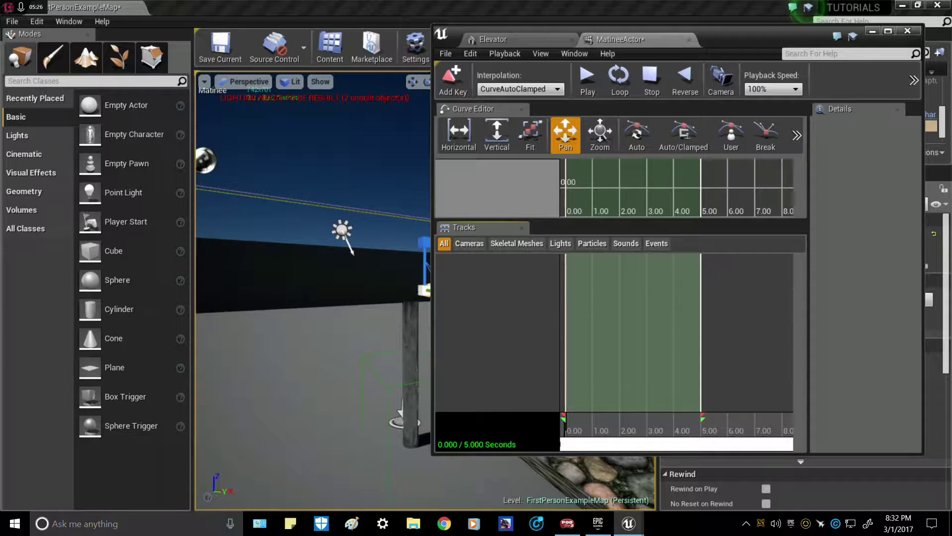
# Add a new empty group named Lever1 for the metal post in the Matinee
pyautogui.click(410, 311)
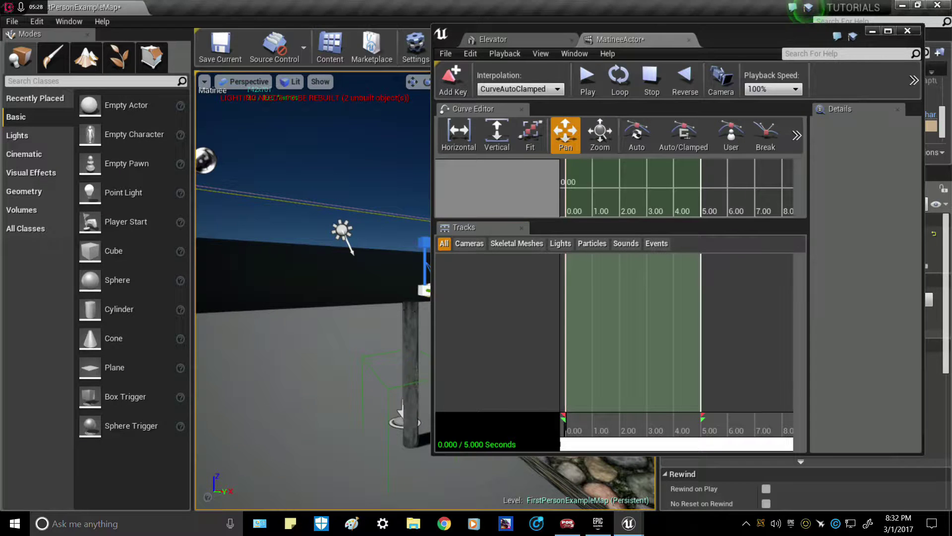
pyautogui.rightClick(507, 308)
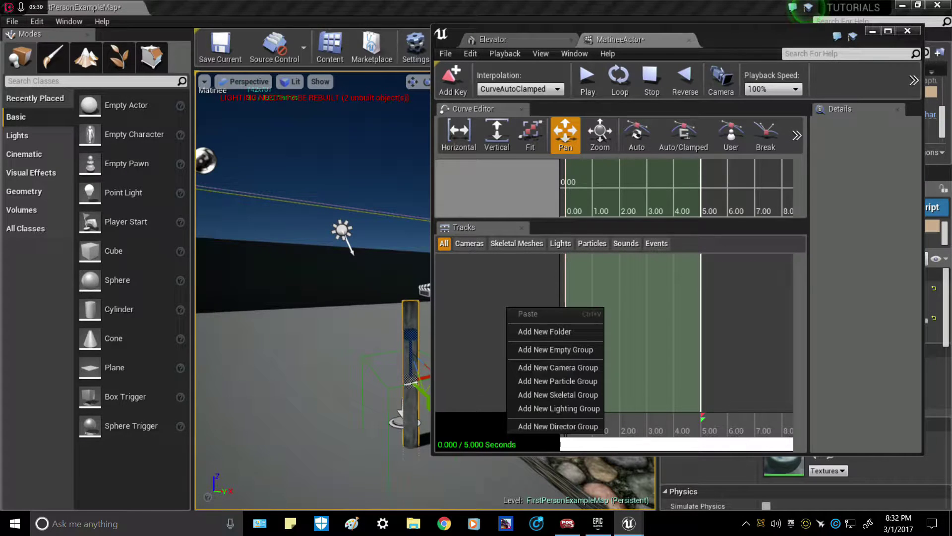
pyautogui.click(555, 349)
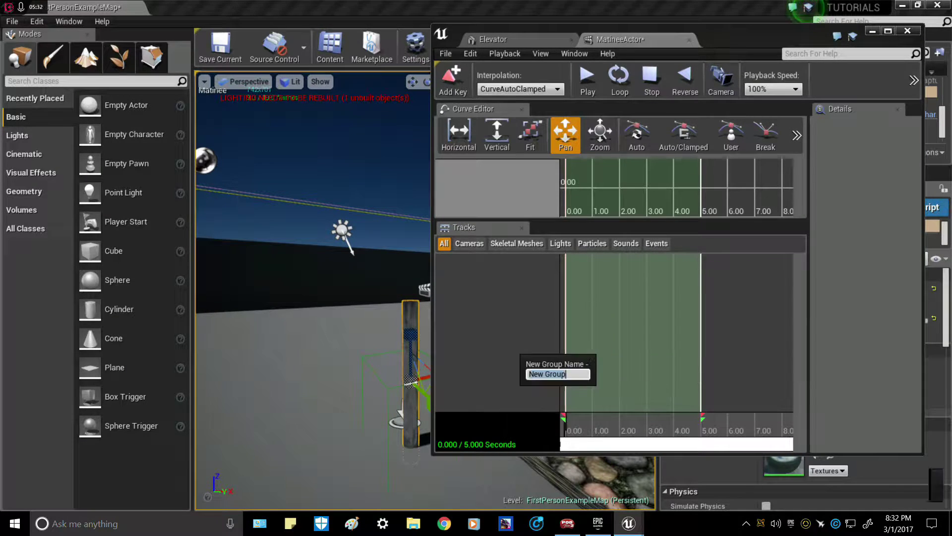
pyautogui.write('Lever1')
pyautogui.press('Return')
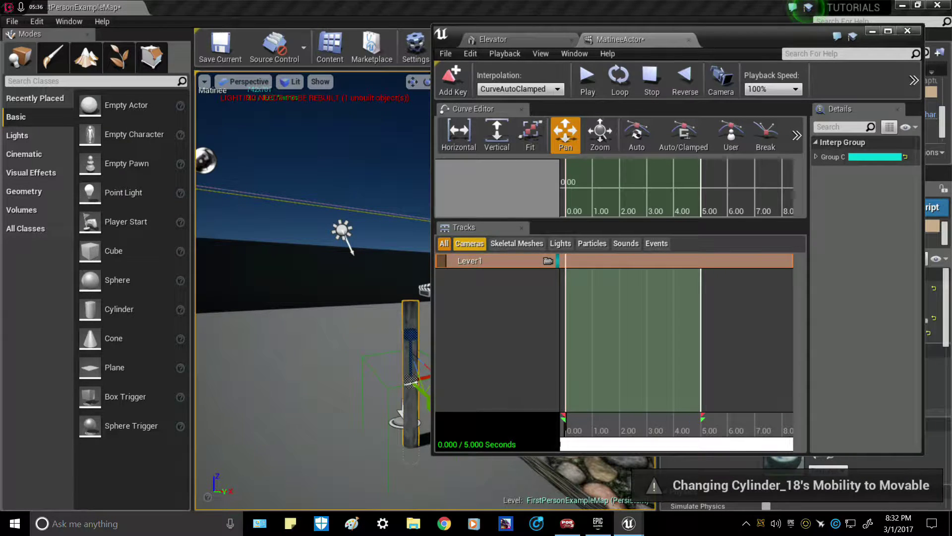
# Add a movement track to the Lever1 group and key the upright post at 0.00 seconds
pyautogui.rightClick(476, 261)
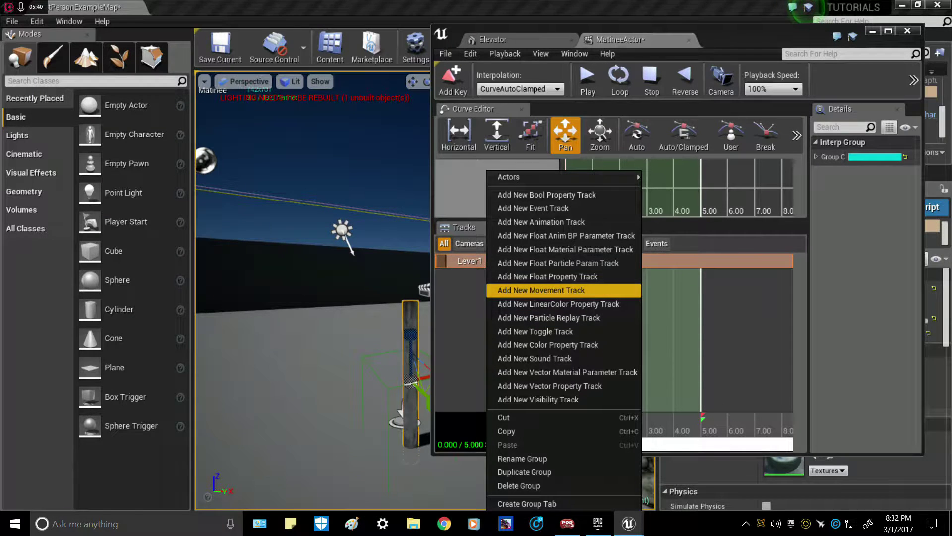
pyautogui.click(541, 291)
pyautogui.rightClick(533, 277)
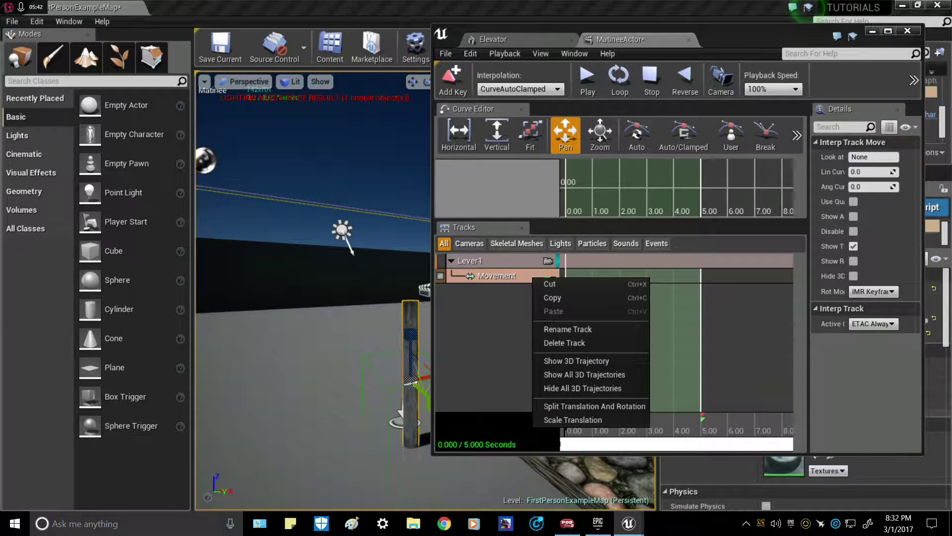
pyautogui.press('Escape')
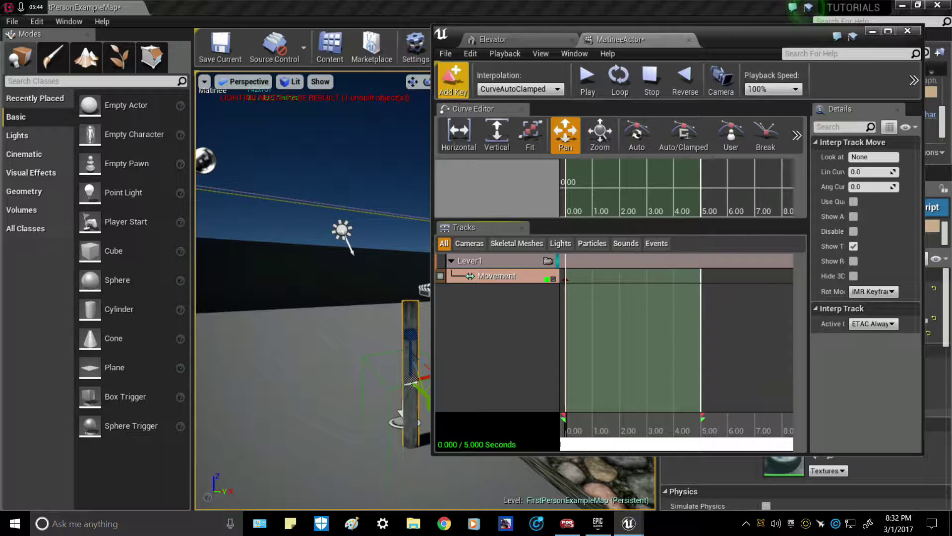
pyautogui.click(452, 79)
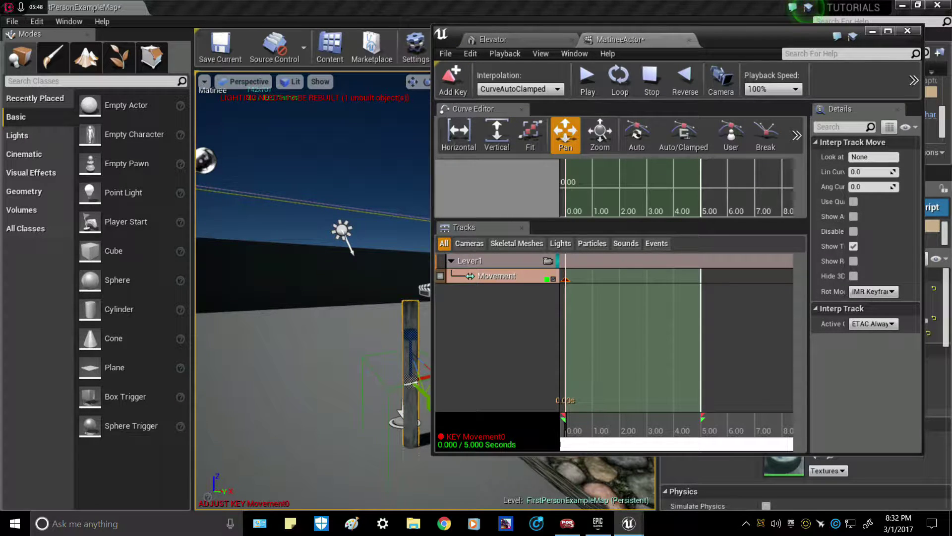
# Set the Matinee time to 5.00 seconds and rotate the post 30° about its Y axis in the viewport
pyautogui.moveTo(568, 429); pyautogui.dragTo(659, 430)
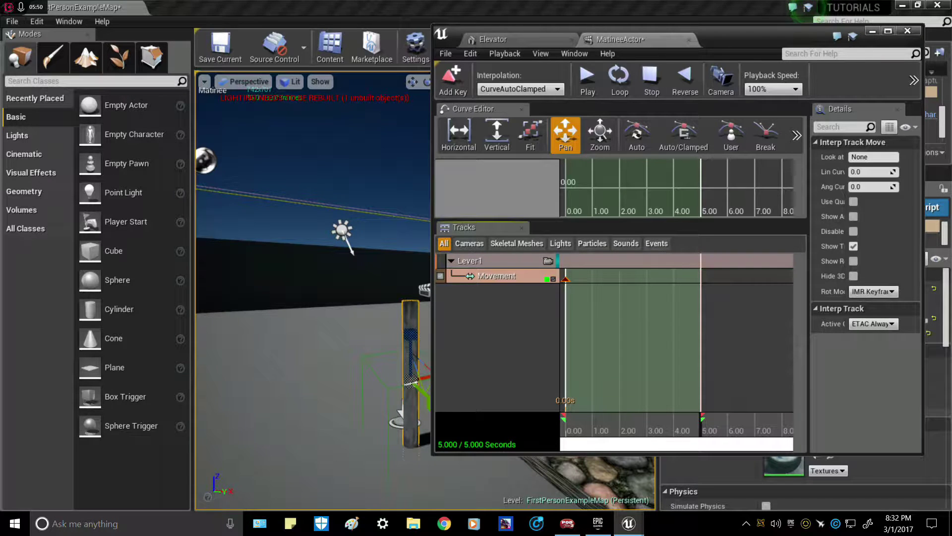
pyautogui.moveTo(736, 42); pyautogui.dragTo(848, 47)
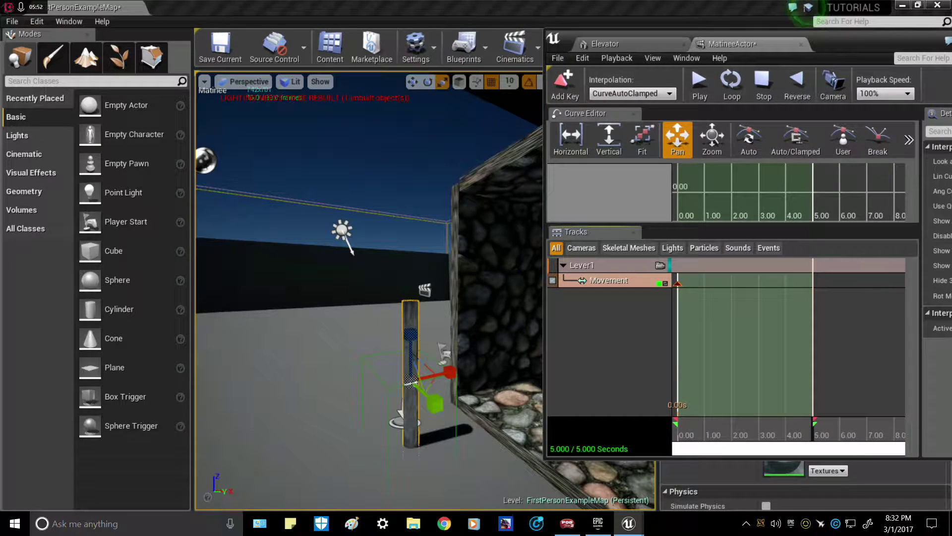
pyautogui.moveTo(851, 43); pyautogui.dragTo(734, 43)
pyautogui.click(866, 35)
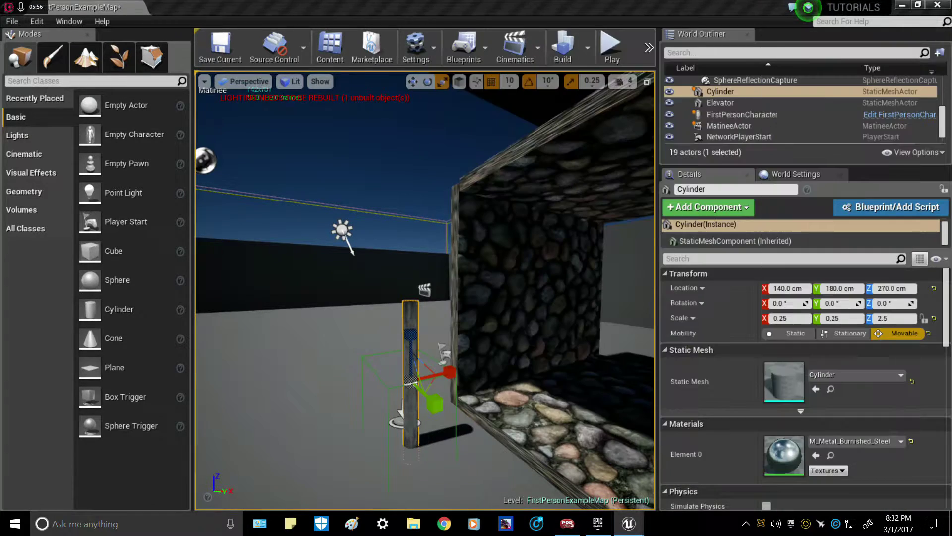
pyautogui.click(427, 81)
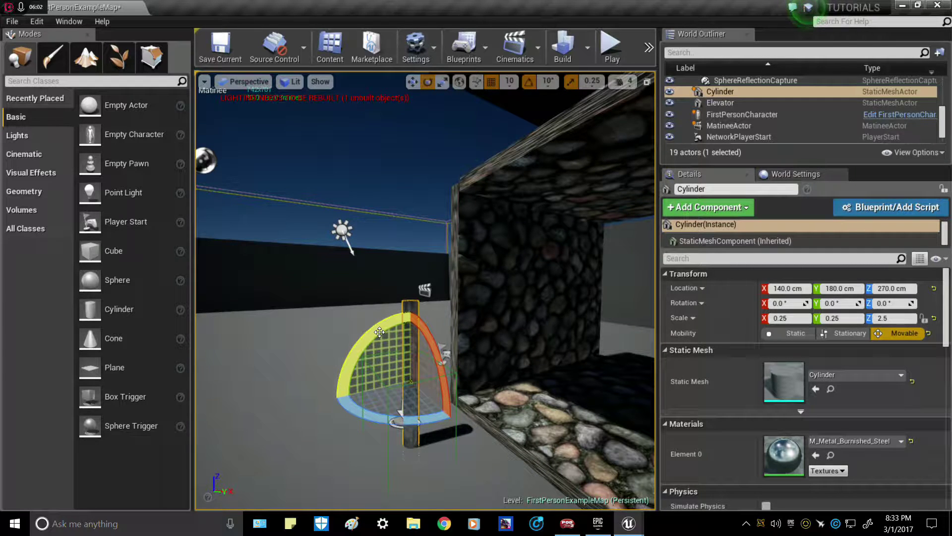
pyautogui.moveTo(385, 326)
pyautogui.mouseDown()
pyautogui.moveTo(372, 347)
pyautogui.moveTo(396, 328)
pyautogui.mouseUp()
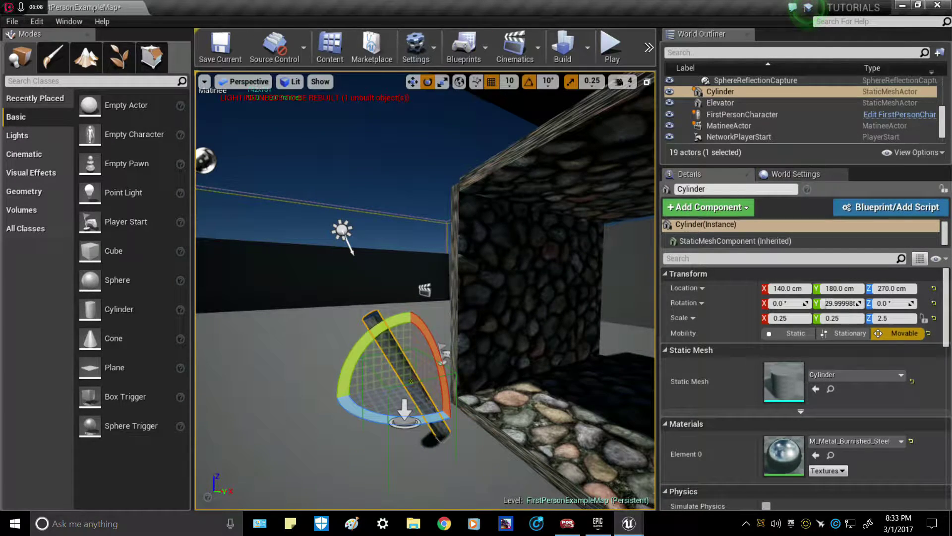
# Add a movement key for the tilted post at 5.00 seconds on the Lever1 track
pyautogui.moveTo(951, 72); pyautogui.dragTo(718, 53)
pyautogui.click(447, 101)
pyautogui.moveTo(728, 52); pyautogui.dragTo(758, 52)
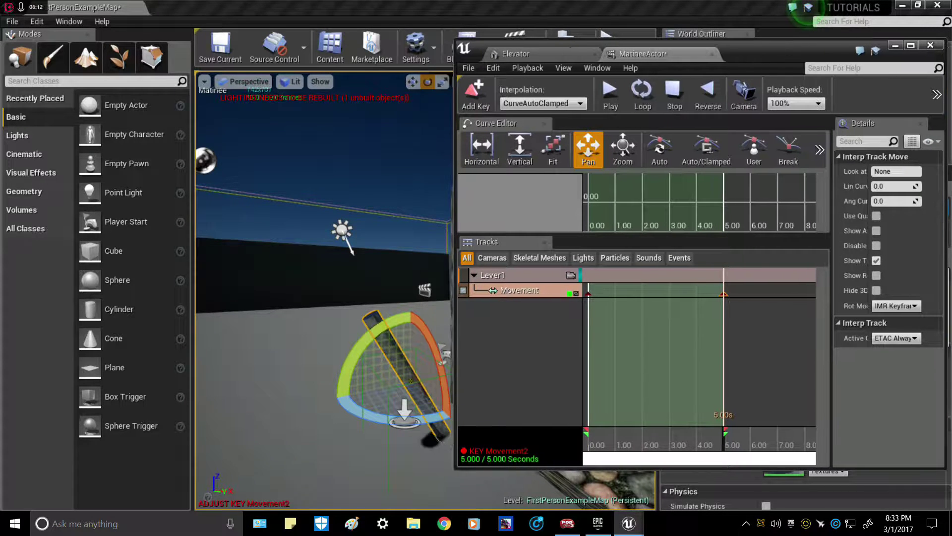
# Play back the lever animation to check it, and close the Matinee editor
pyautogui.press('l')
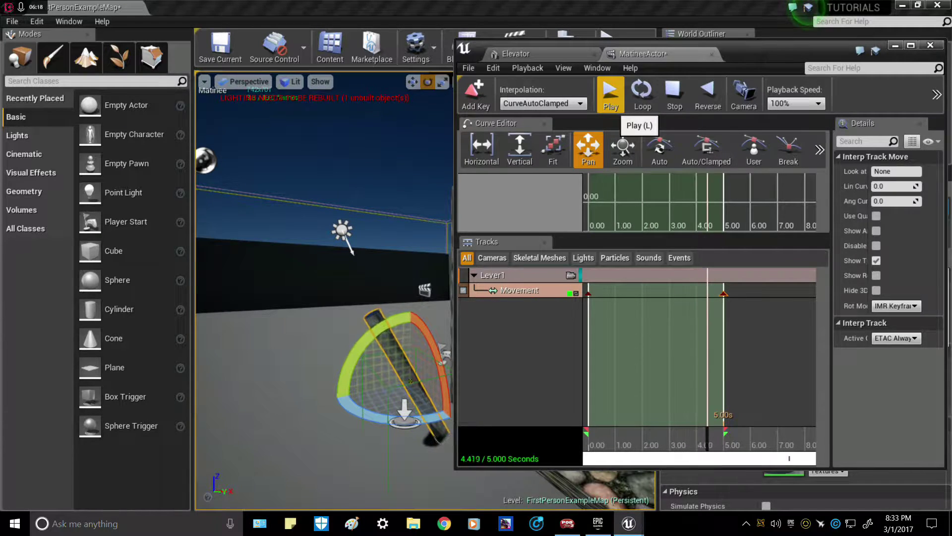
pyautogui.moveTo(817, 52); pyautogui.dragTo(777, 56)
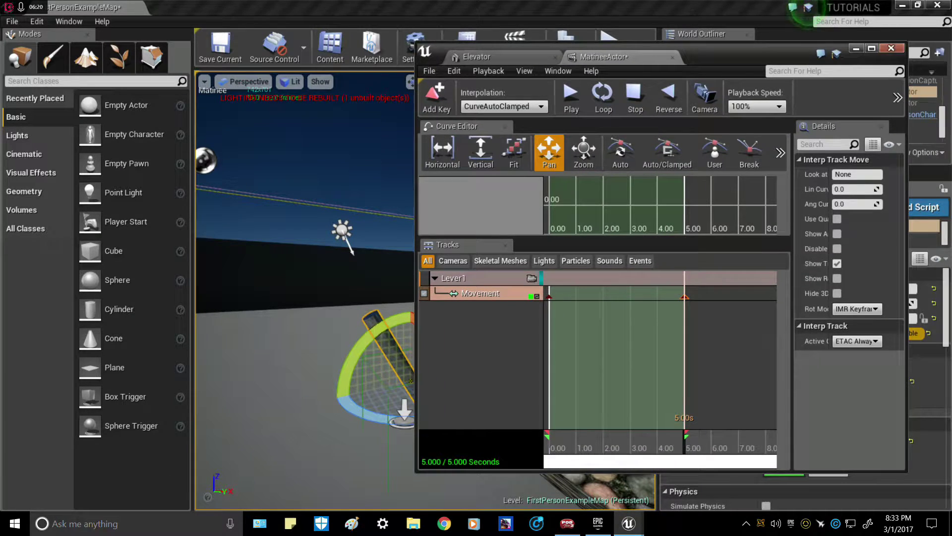
pyautogui.click(891, 48)
# Move the Matinee actor beside the metal post, to X 150 cm, Y 100 cm and Z 190 cm
pyautogui.moveTo(379, 295); pyautogui.dragTo(408, 296, button='right')
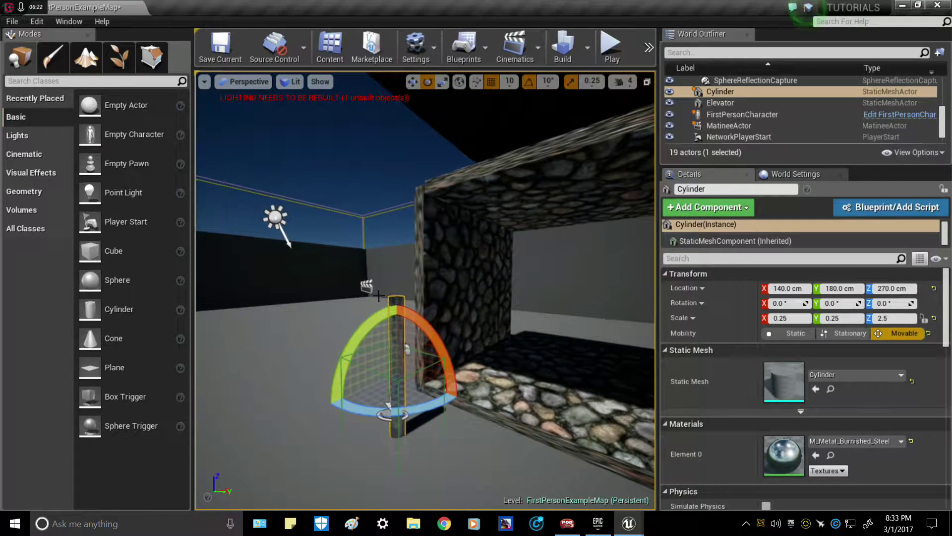
pyautogui.click(368, 285)
pyautogui.press('w')
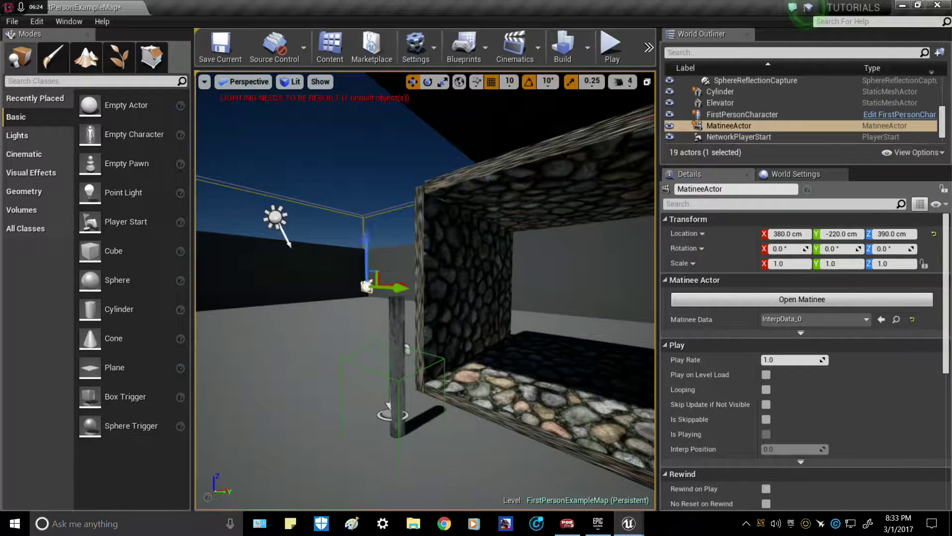
pyautogui.moveTo(365, 240); pyautogui.dragTo(384, 342)
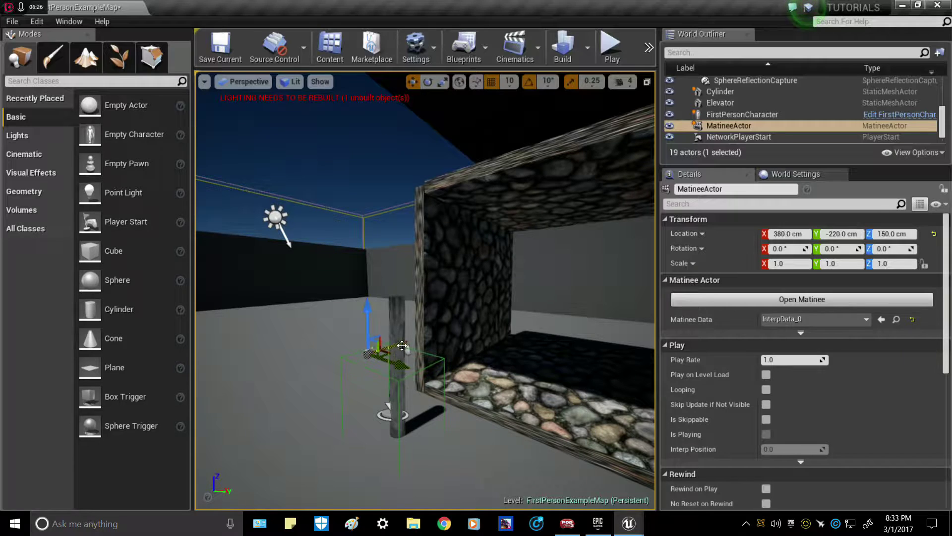
pyautogui.moveTo(372, 379); pyautogui.dragTo(372, 360)
pyautogui.moveTo(372, 360); pyautogui.dragTo(389, 419, button='right')
pyautogui.moveTo(445, 348); pyautogui.dragTo(443, 329, button='right')
# Add an action mapping named Activate in the Input section of the project settings
pyautogui.click(414, 54)
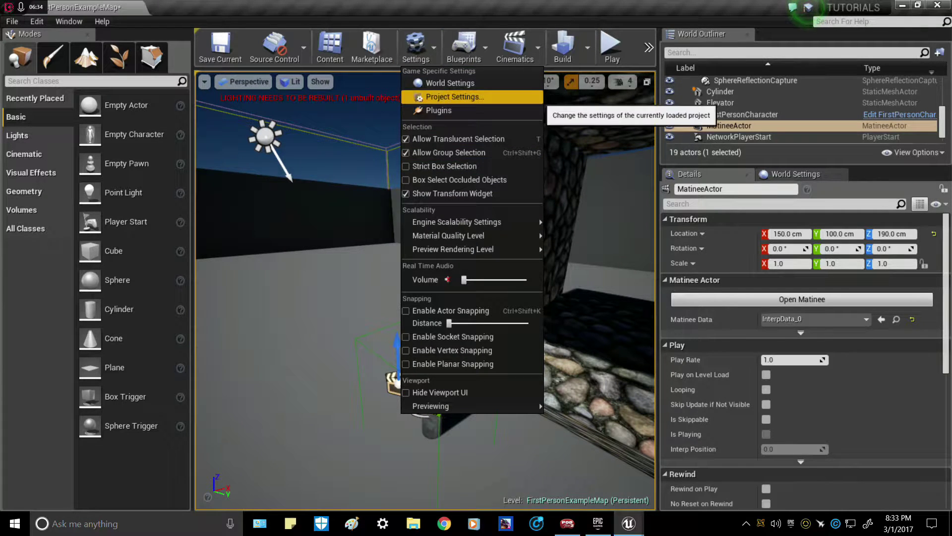
pyautogui.click(449, 97)
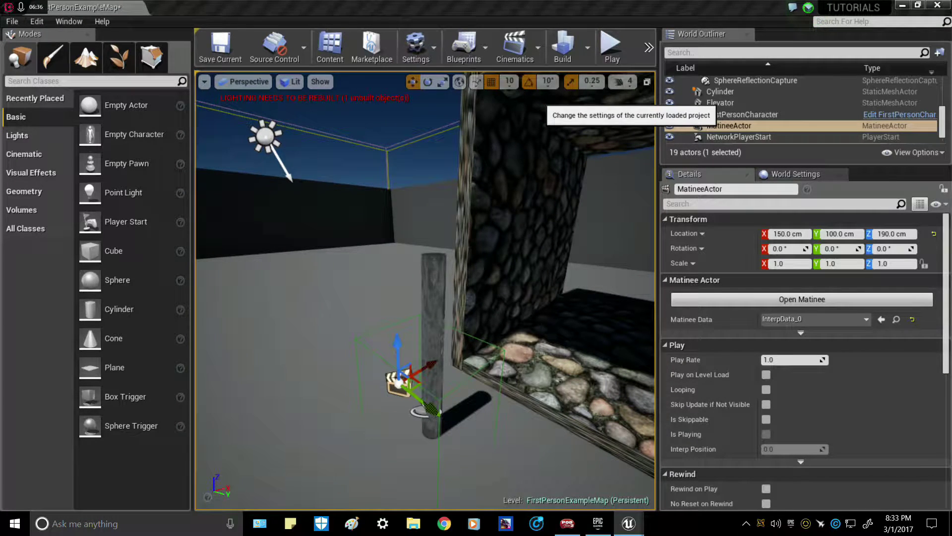
pyautogui.scroll(-3, 211, 372)
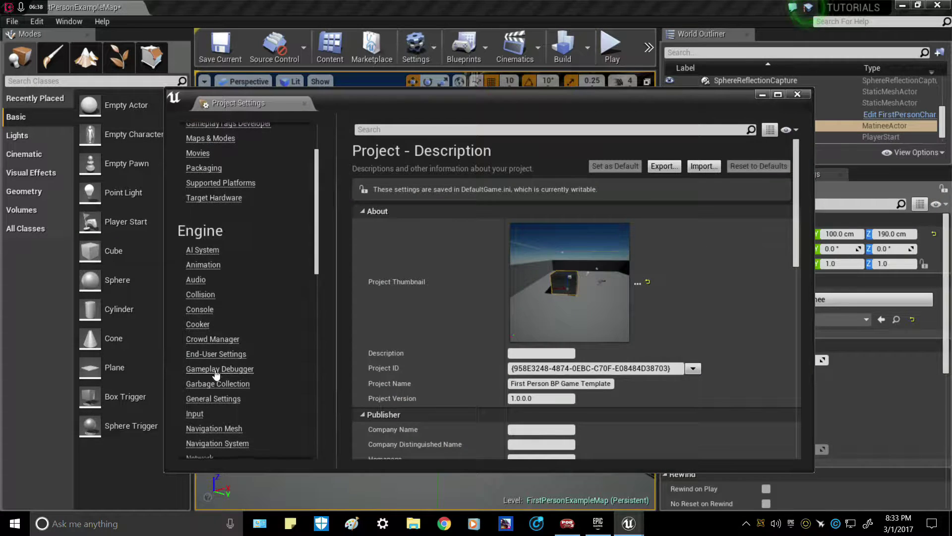
pyautogui.scroll(-2, 198, 421)
pyautogui.click(194, 353)
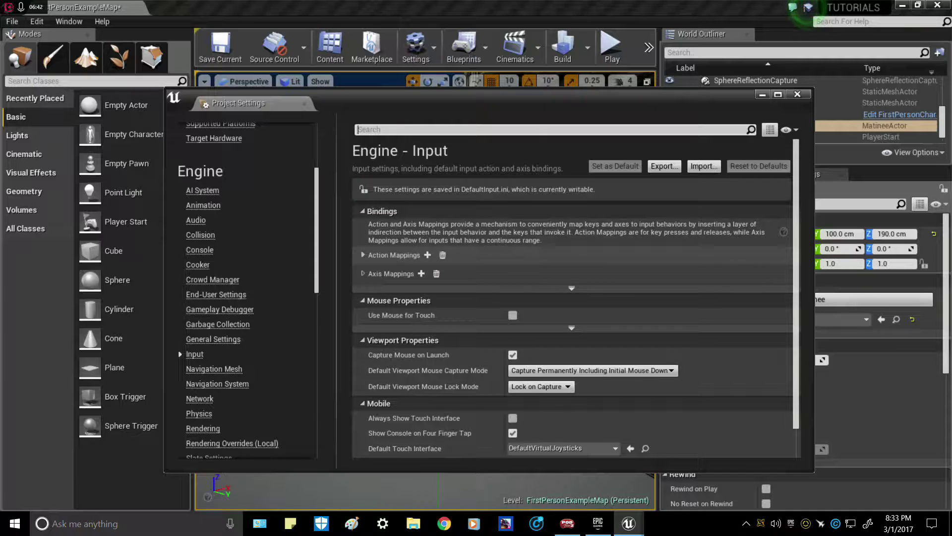
pyautogui.click(363, 255)
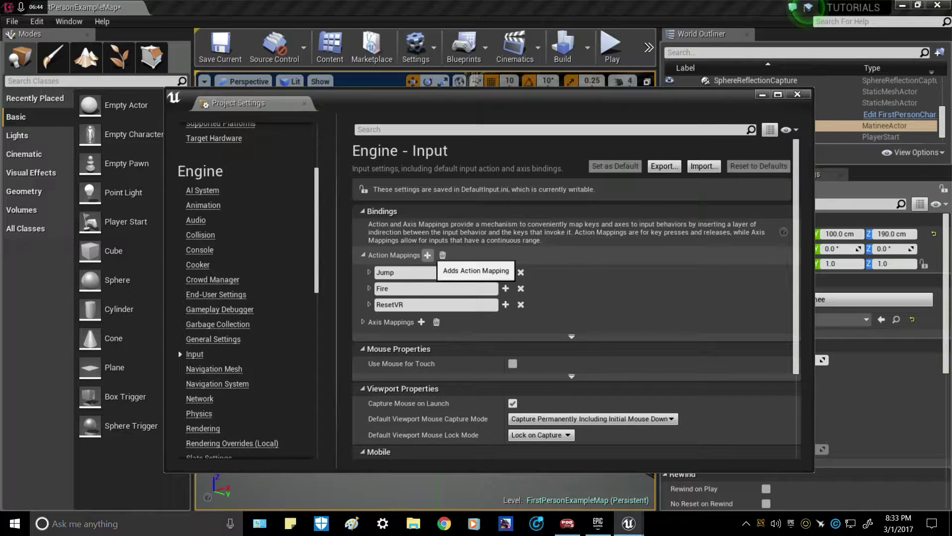
pyautogui.click(428, 254)
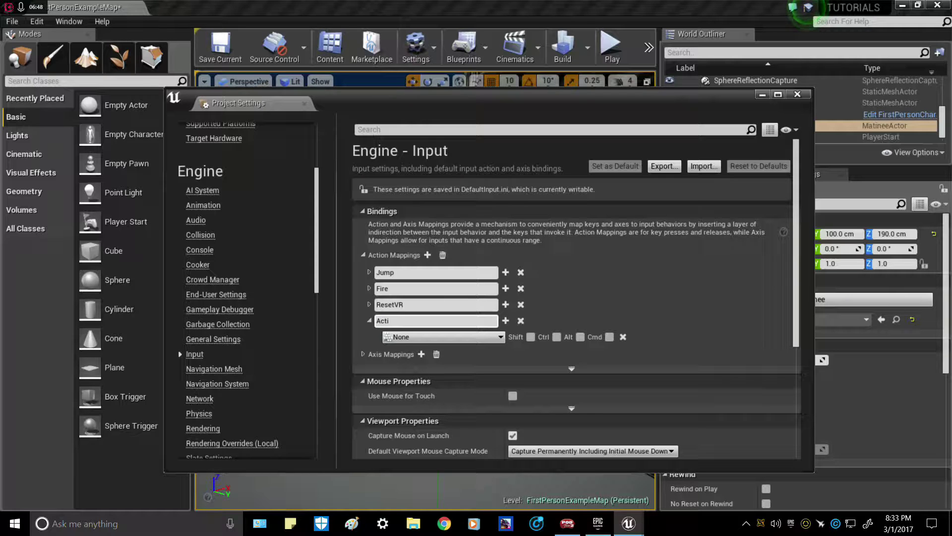
# Bind the Activate action mapping to the Left Mouse Button and close the project settings
pyautogui.click(464, 337)
pyautogui.click(446, 337)
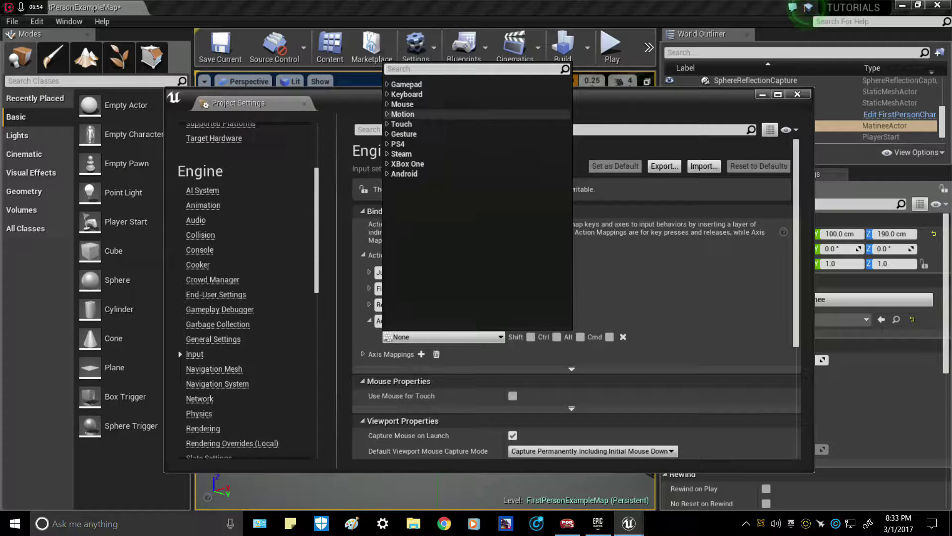
pyautogui.click(415, 104)
pyautogui.click(414, 104)
pyautogui.click(412, 104)
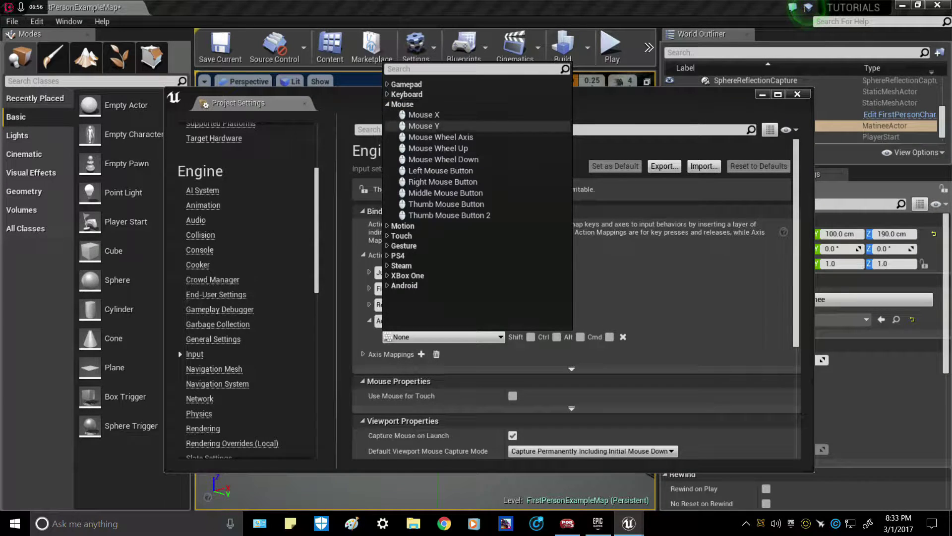
pyautogui.click(422, 163)
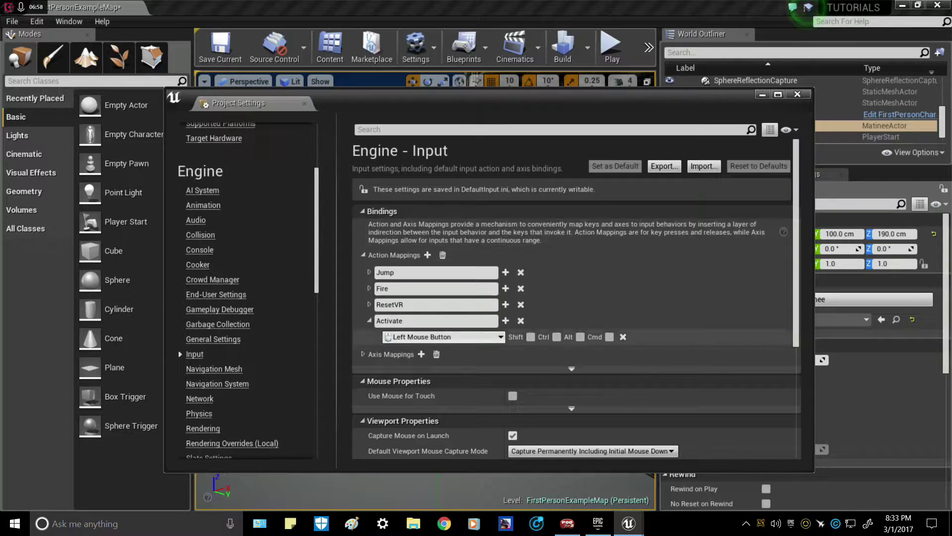
pyautogui.click(797, 94)
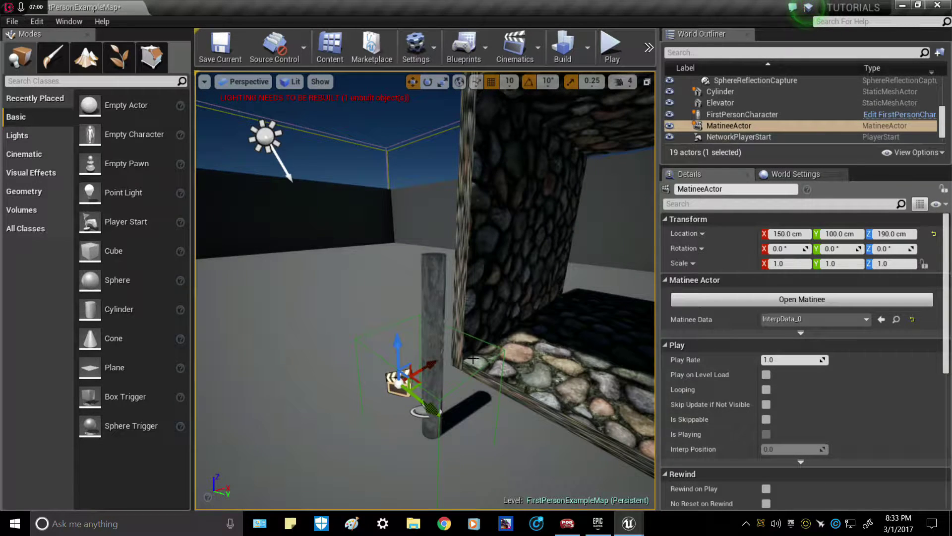
# Open the Level Blueprint of the current map
pyautogui.moveTo(425, 291)
pyautogui.mouseDown(button='right')
pyautogui.moveTo(446, 310)
pyautogui.moveTo(471, 282)
pyautogui.moveTo(484, 293)
pyautogui.moveTo(461, 322)
pyautogui.moveTo(441, 314)
pyautogui.moveTo(479, 334)
pyautogui.moveTo(419, 291)
pyautogui.mouseUp(button='right')
pyautogui.press('s')
pyautogui.press('w')
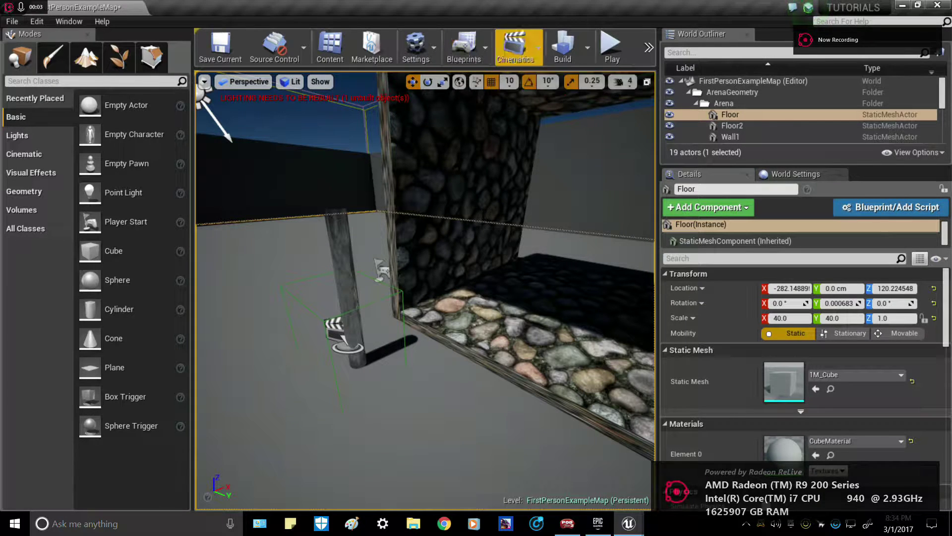
pyautogui.click(417, 50)
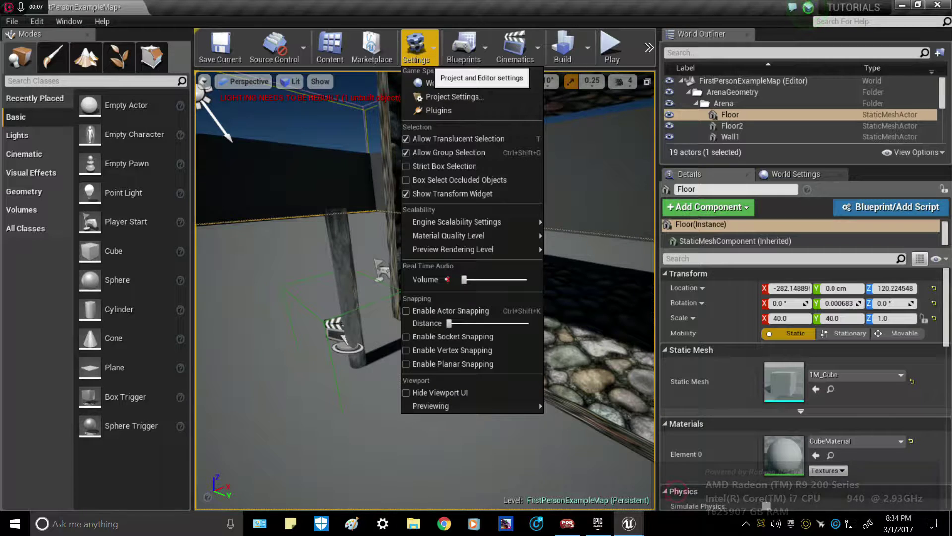
pyautogui.click(465, 50)
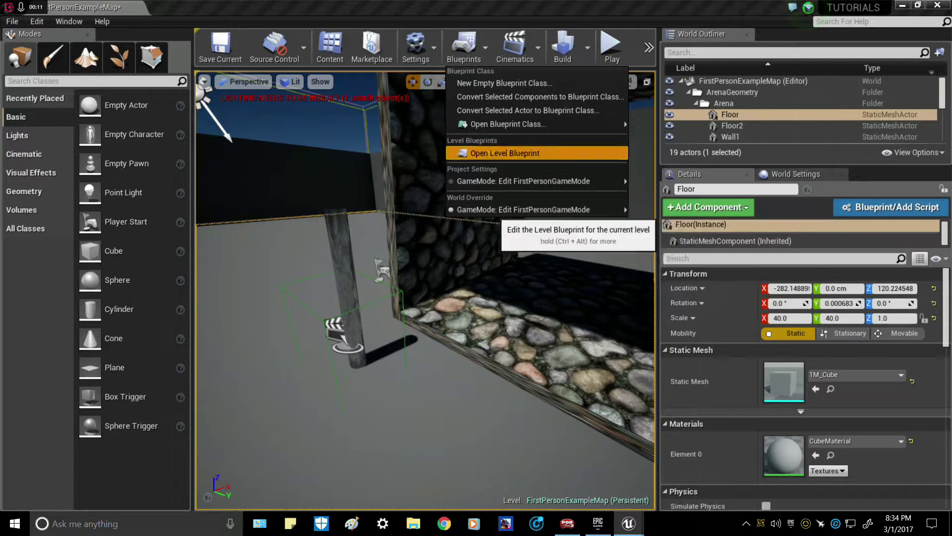
pyautogui.click(526, 152)
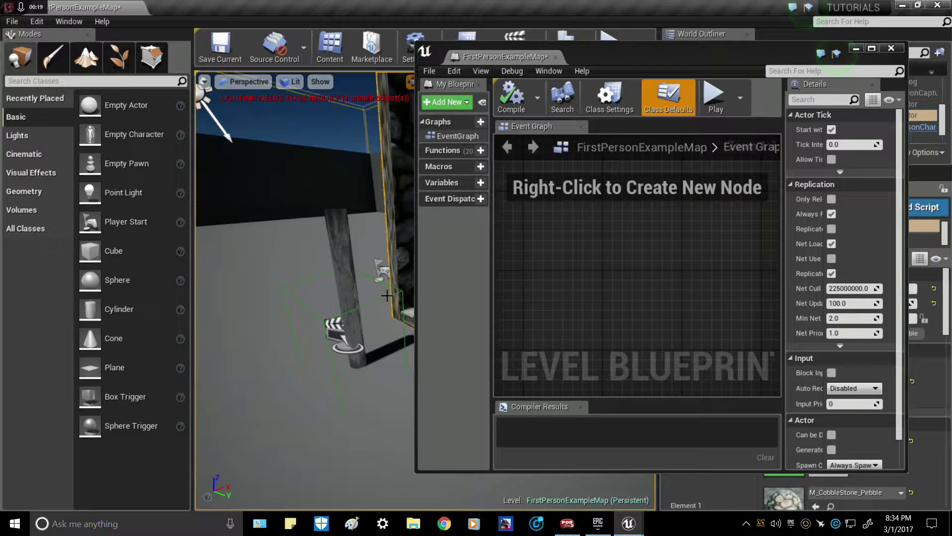
# Select the trigger box around the metal post and add its On Actor Begin Overlap event to the event graph
pyautogui.click(323, 322)
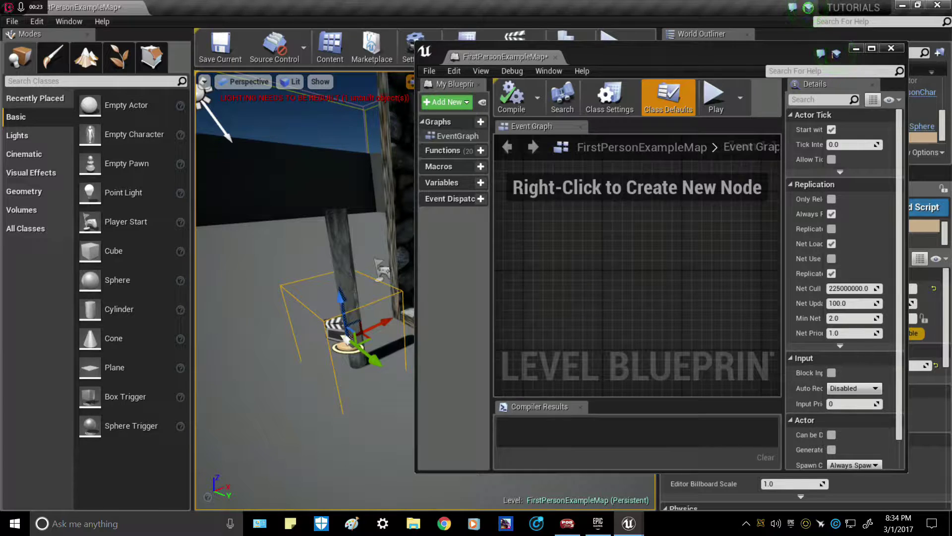
pyautogui.rightClick(537, 254)
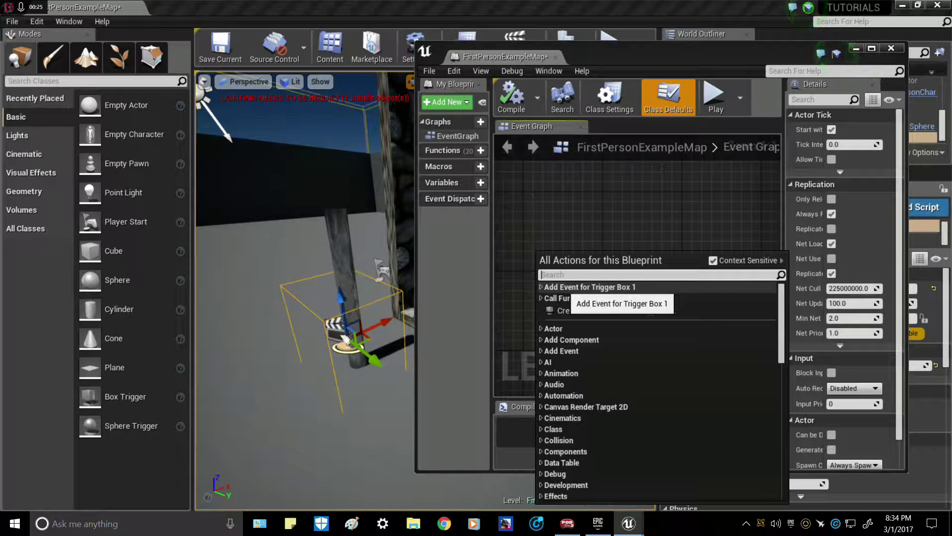
pyautogui.press('Down')
pyautogui.press('Right')
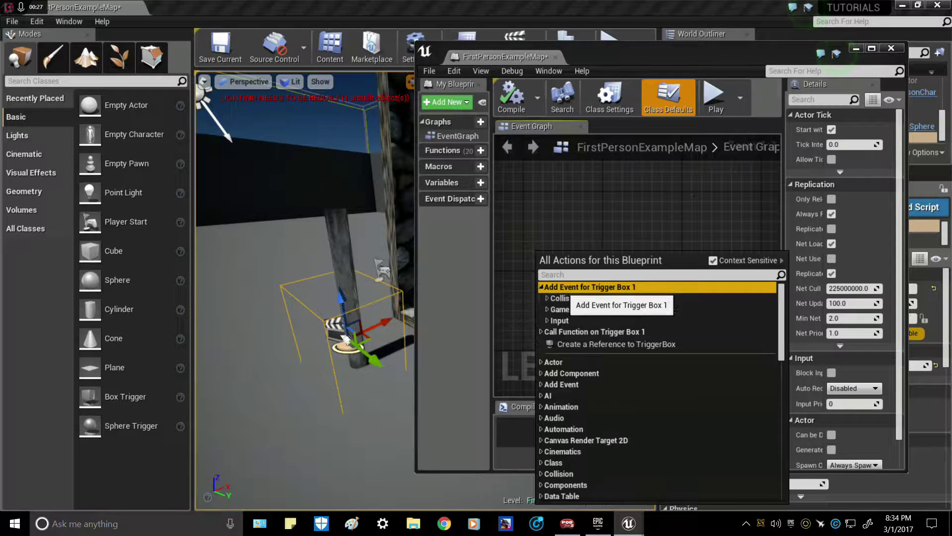
pyautogui.press('Down')
pyautogui.press('Right')
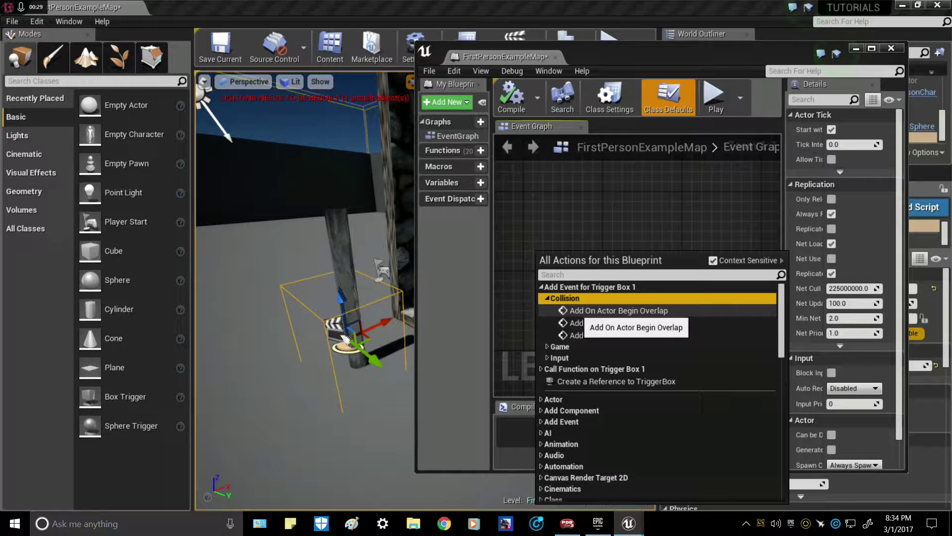
pyautogui.click(580, 311)
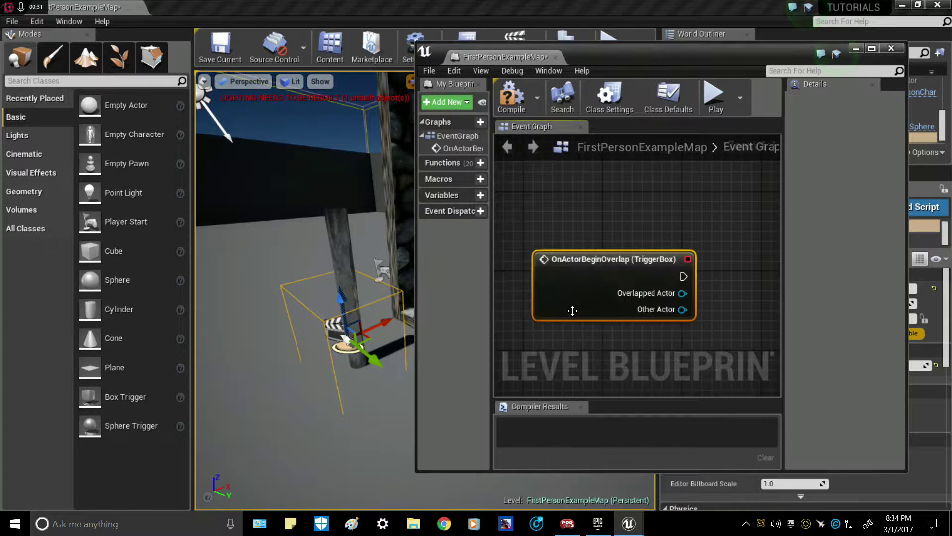
# Add an On Actor End Overlap event for the trigger box below the begin overlap event
pyautogui.rightClick(563, 333)
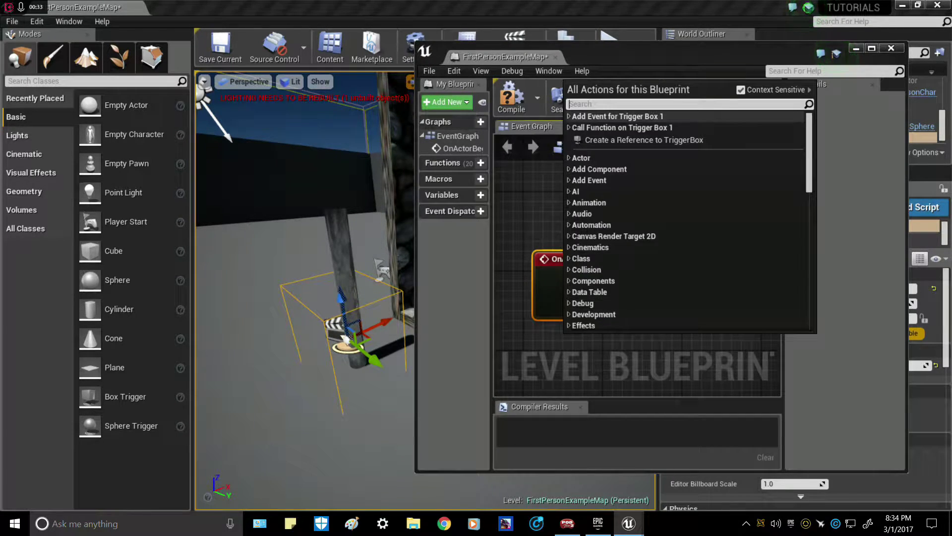
pyautogui.doubleClick(604, 117)
pyautogui.click(592, 127)
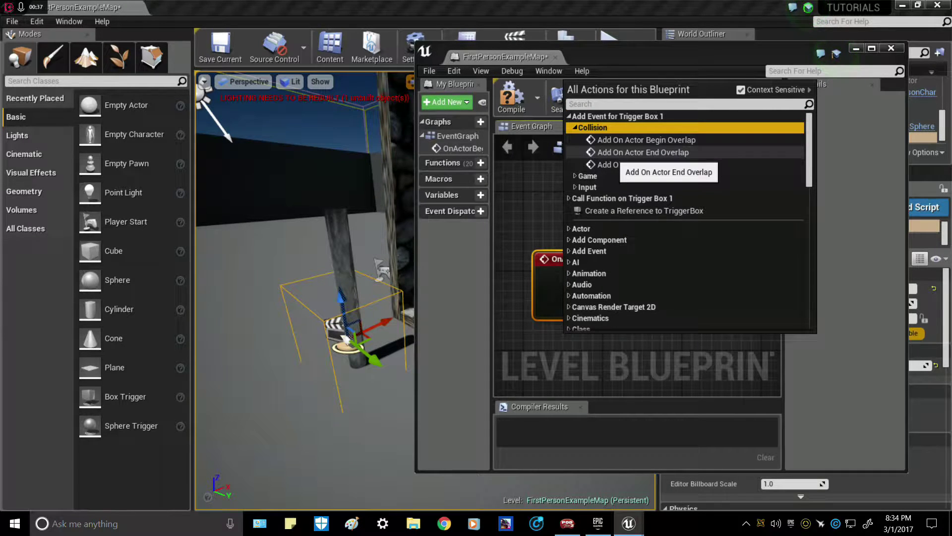
pyautogui.click(644, 152)
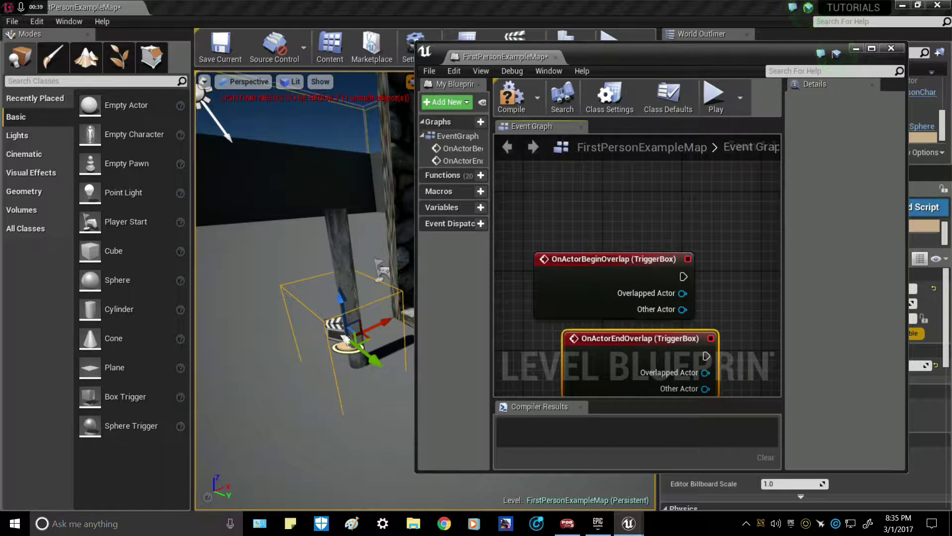
# Add the Activate input action event and place it above the begin overlap event
pyautogui.rightClick(564, 213)
pyautogui.write('inter')
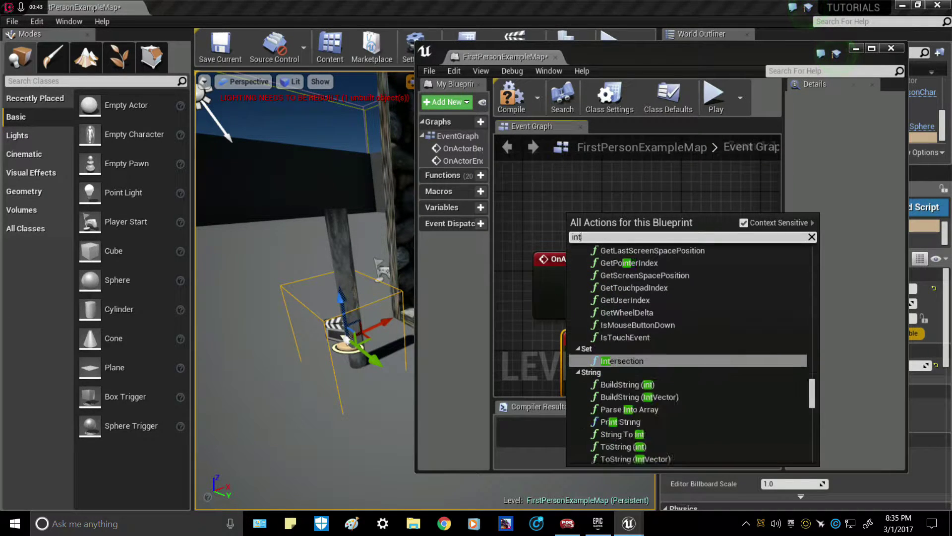
pyautogui.press('BackSpace')
pyautogui.press('BackSpace')
pyautogui.press('BackSpace')
pyautogui.press('BackSpace')
pyautogui.press('BackSpace')
pyautogui.write('activ')
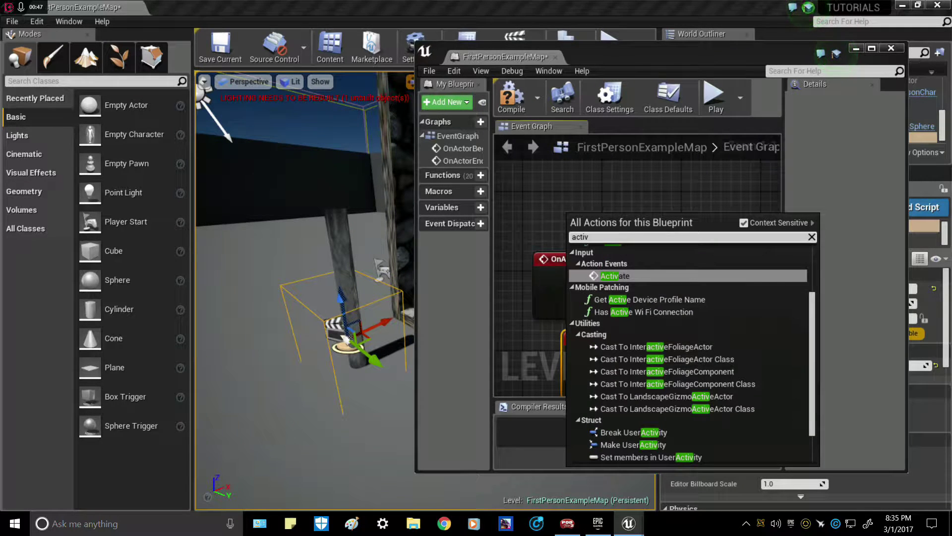
pyautogui.press('Return')
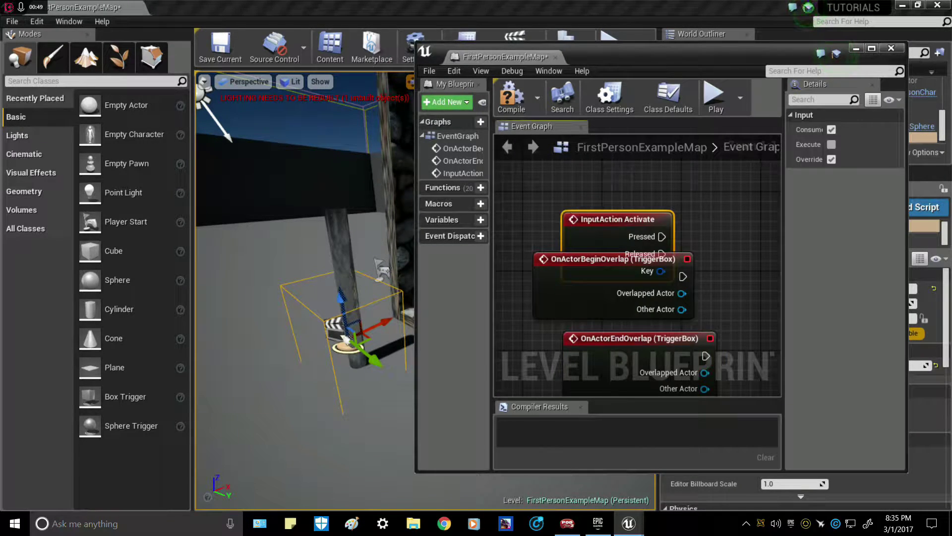
pyautogui.moveTo(583, 214); pyautogui.dragTo(553, 175)
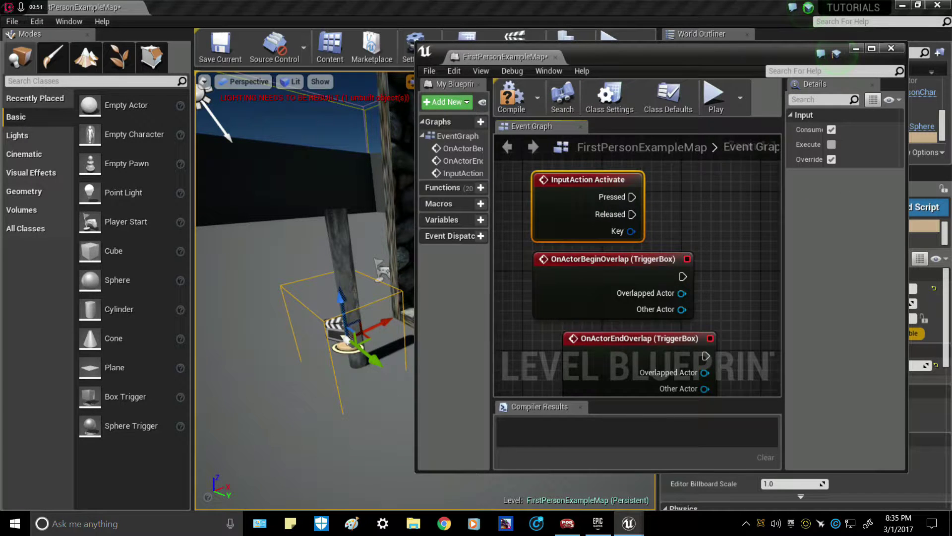
# Maximize the blueprint window and align the OnActorEndOverlap node beneath the OnActorBeginOverlap node
pyautogui.scroll(-3, 702, 209)
pyautogui.moveTo(675, 269); pyautogui.dragTo(618, 252, button='right')
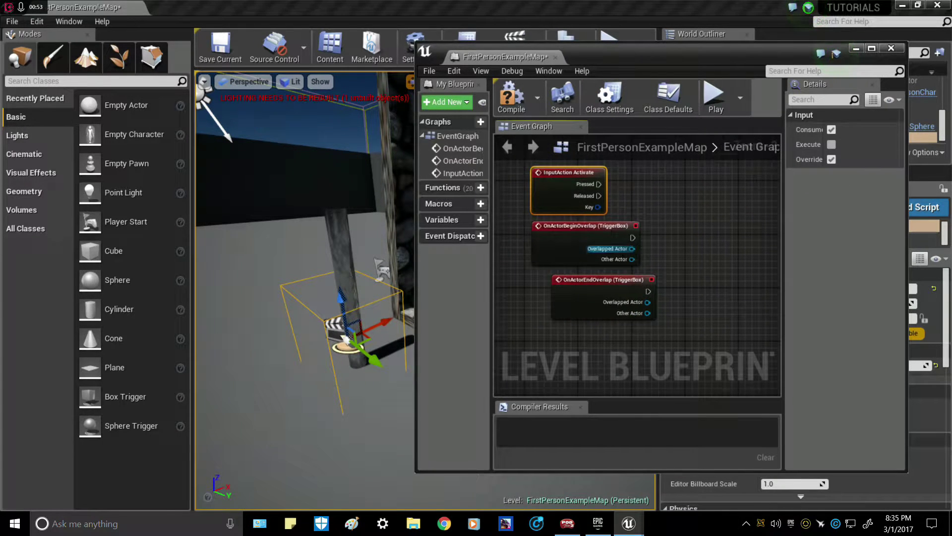
pyautogui.click(872, 48)
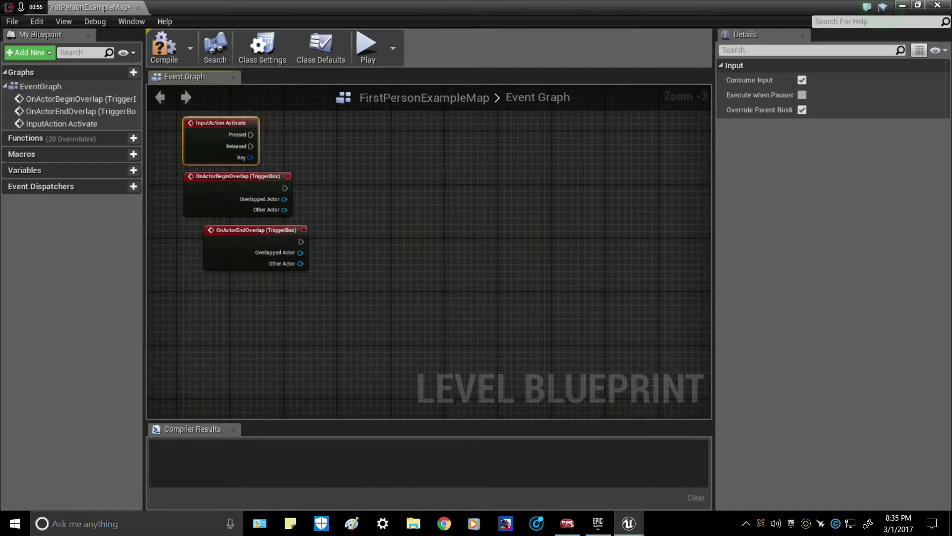
pyautogui.scroll(3, 348, 205)
pyautogui.moveTo(217, 214); pyautogui.dragTo(366, 219, button='right')
pyautogui.moveTo(358, 245); pyautogui.dragTo(325, 245)
pyautogui.moveTo(426, 219); pyautogui.dragTo(392, 247, button='right')
# Add a Gate node and wire Activate's Pressed output to Enter, the begin overlap event to Open and the end overlap event to Close
pyautogui.rightClick(392, 163)
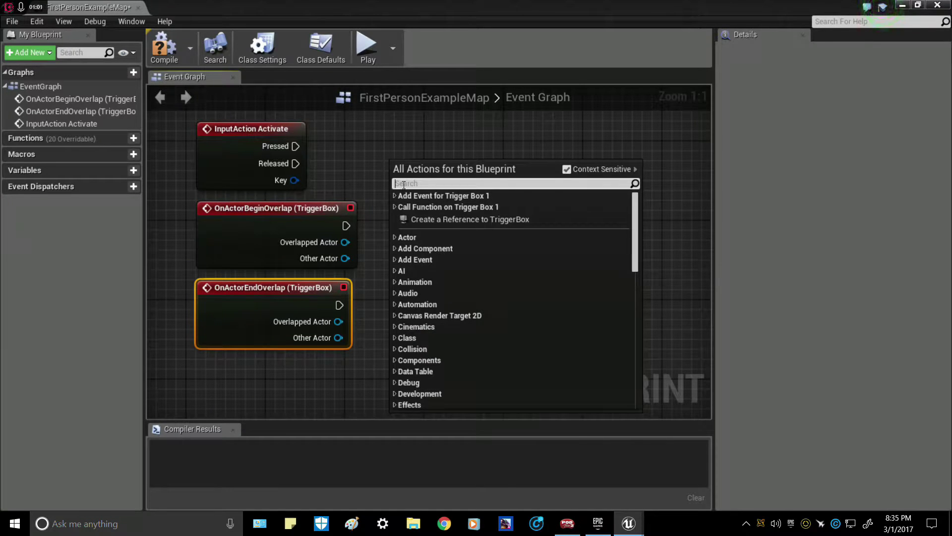
pyautogui.write('gate')
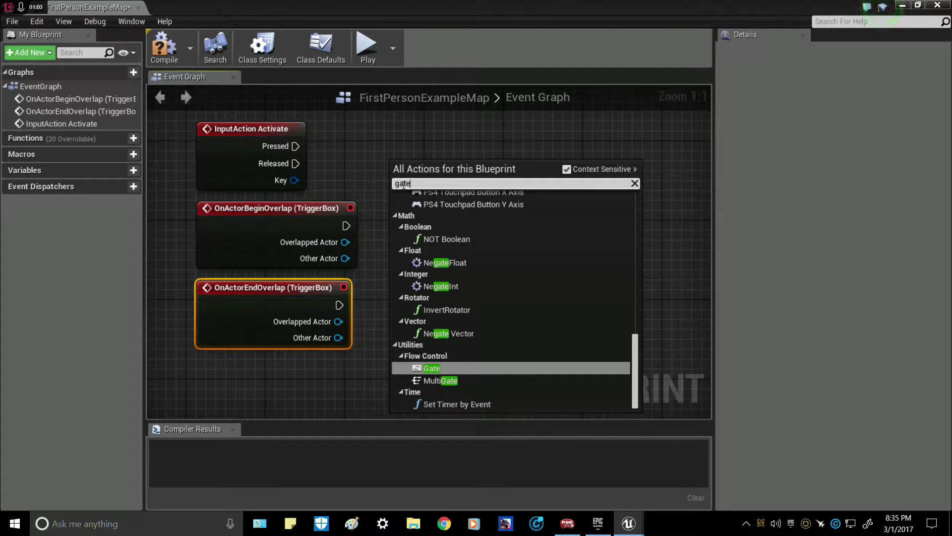
pyautogui.press('Return')
pyautogui.moveTo(397, 187); pyautogui.dragTo(296, 148)
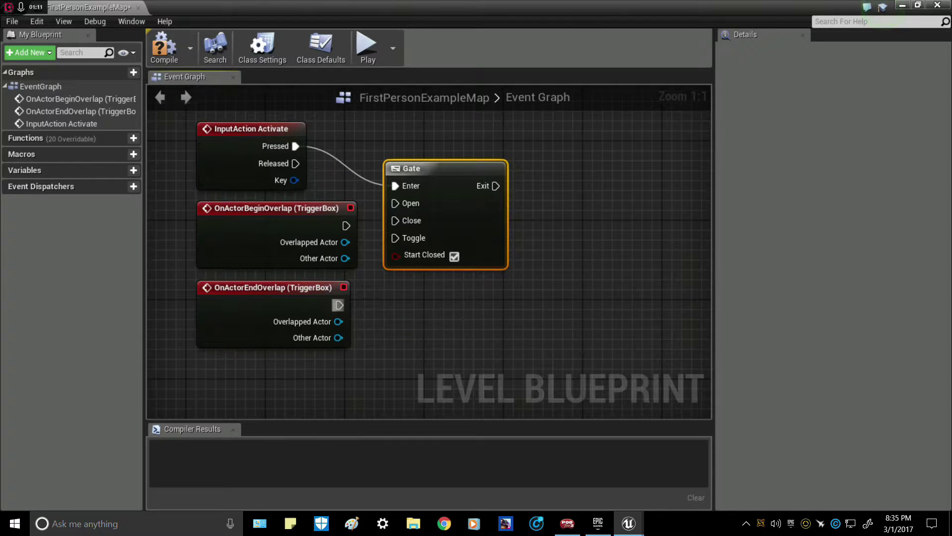
pyautogui.moveTo(338, 304); pyautogui.dragTo(417, 226)
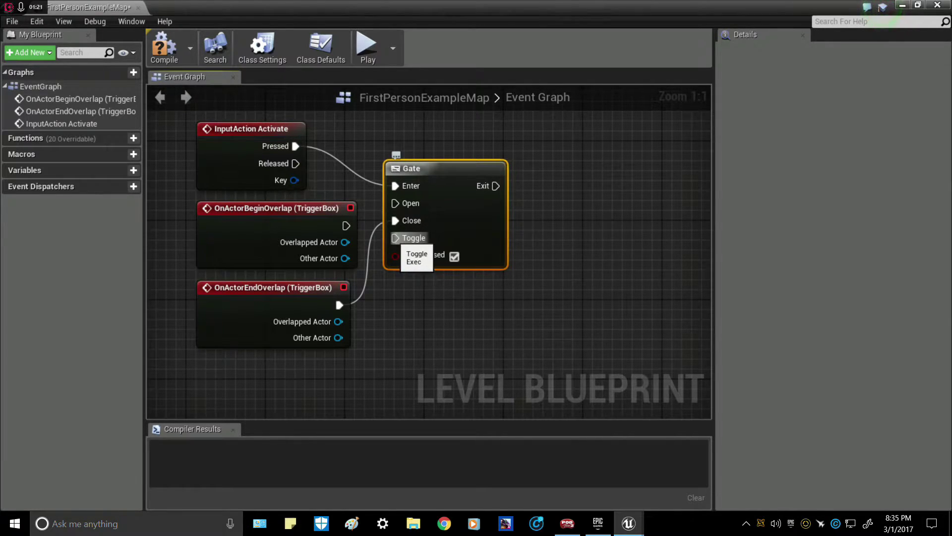
pyautogui.moveTo(345, 225); pyautogui.dragTo(395, 204)
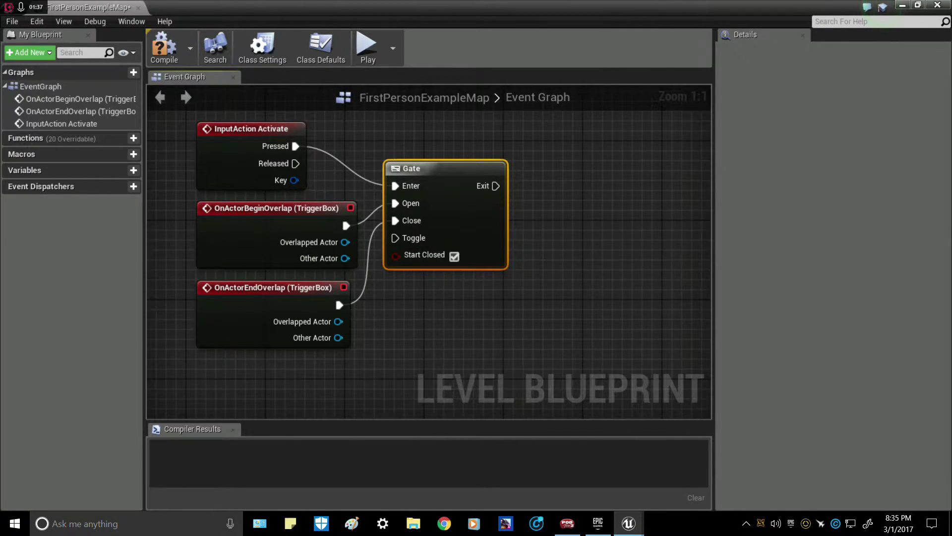
# Add a FlipFlop node beside the Gate and connect the Gate's Exit output to its input
pyautogui.rightClick(555, 200)
pyautogui.write('flip flop')
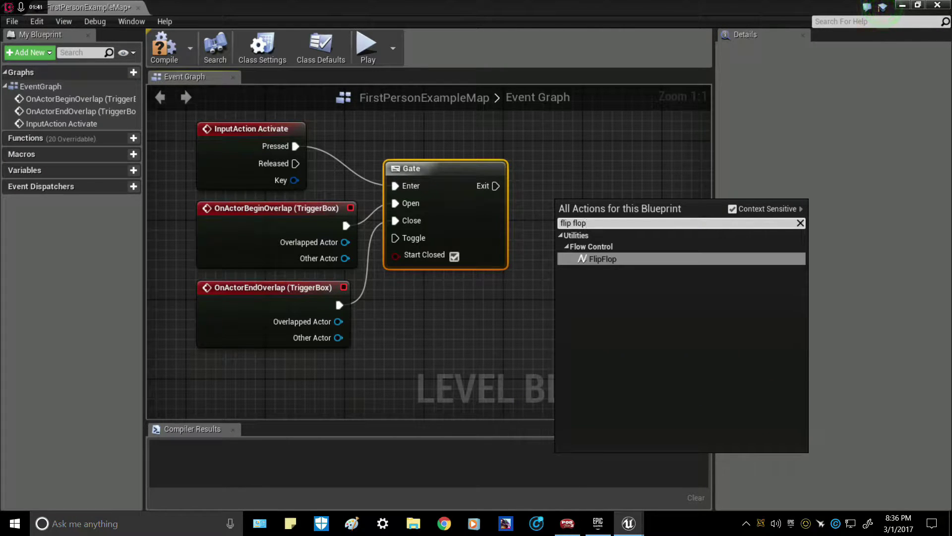
pyautogui.press('Return')
pyautogui.moveTo(564, 197); pyautogui.dragTo(579, 170)
pyautogui.moveTo(618, 202); pyautogui.dragTo(537, 217, button='right')
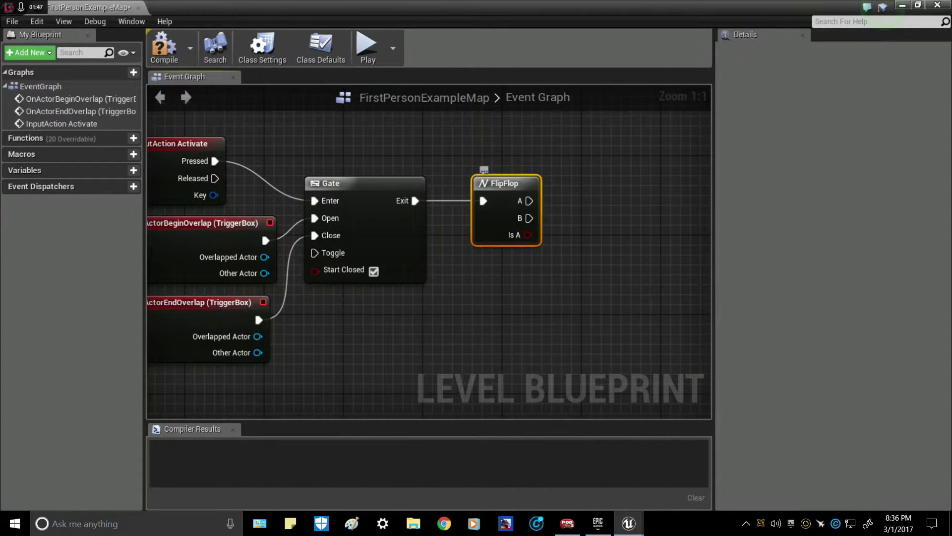
# Compile the level blueprint and return to the level editor
pyautogui.moveTo(490, 193); pyautogui.dragTo(438, 196, button='right')
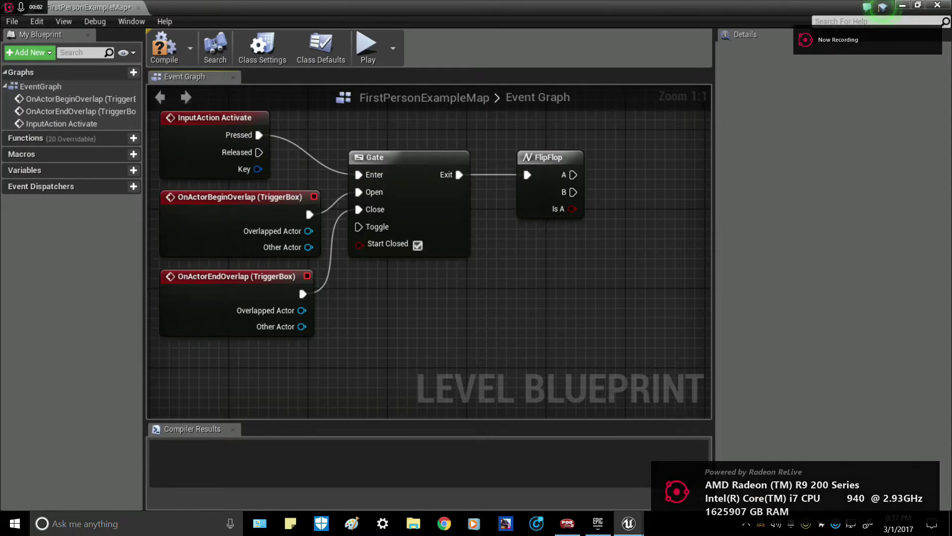
pyautogui.click(164, 47)
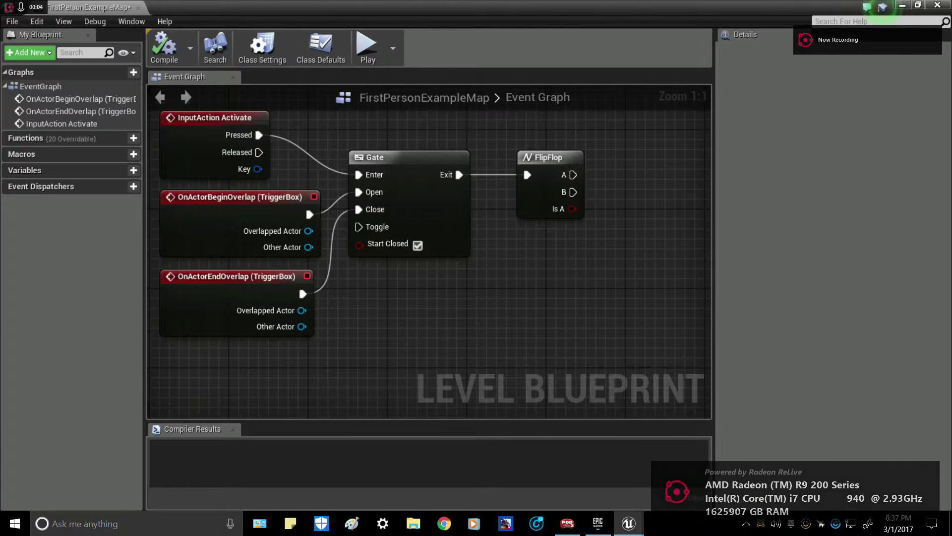
pyautogui.click(903, 5)
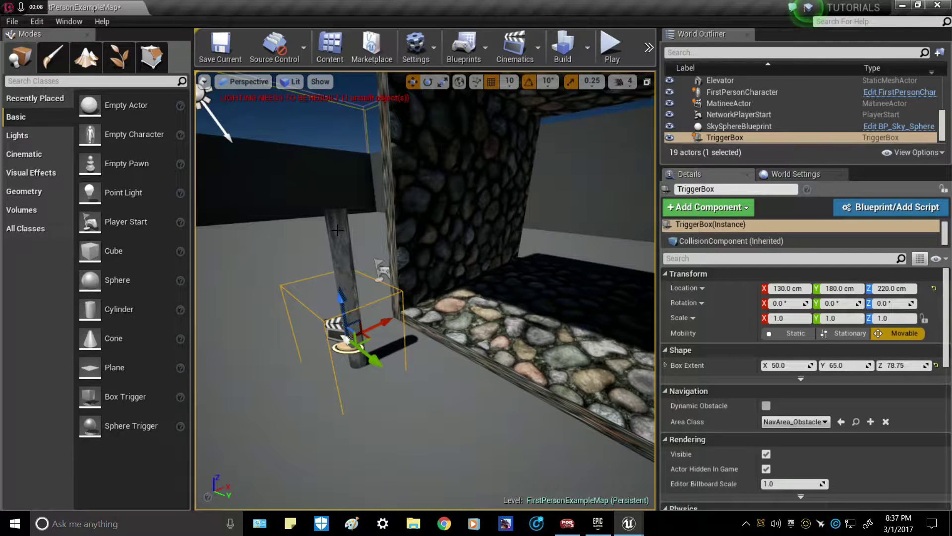
# Search the level's actors for "mati" and select the MatineeActor
pyautogui.click(705, 53)
pyautogui.write('mati')
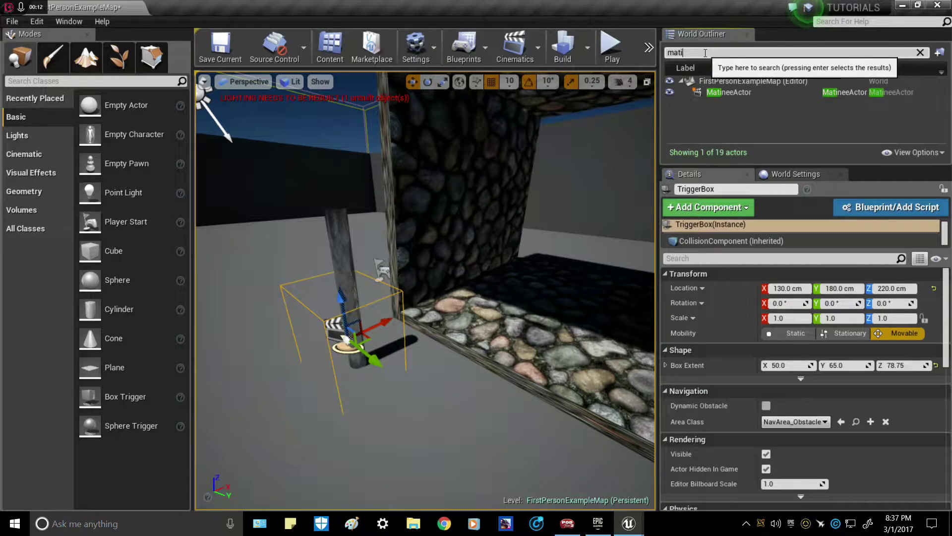
pyautogui.click(729, 92)
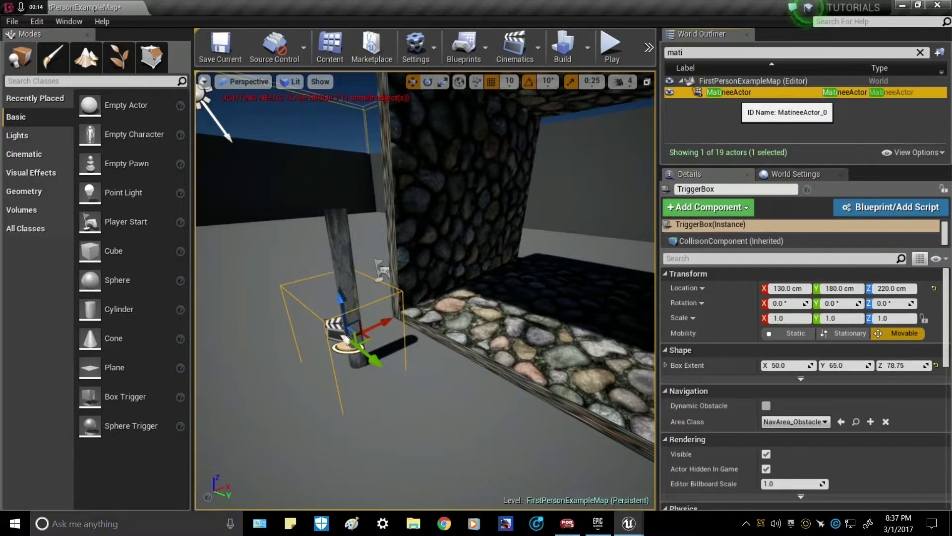
# Bring back the level blueprint in a smaller window and add a MatineeActor reference node beside the FlipFlop
pyautogui.moveTo(628, 522)
pyautogui.click(789, 470)
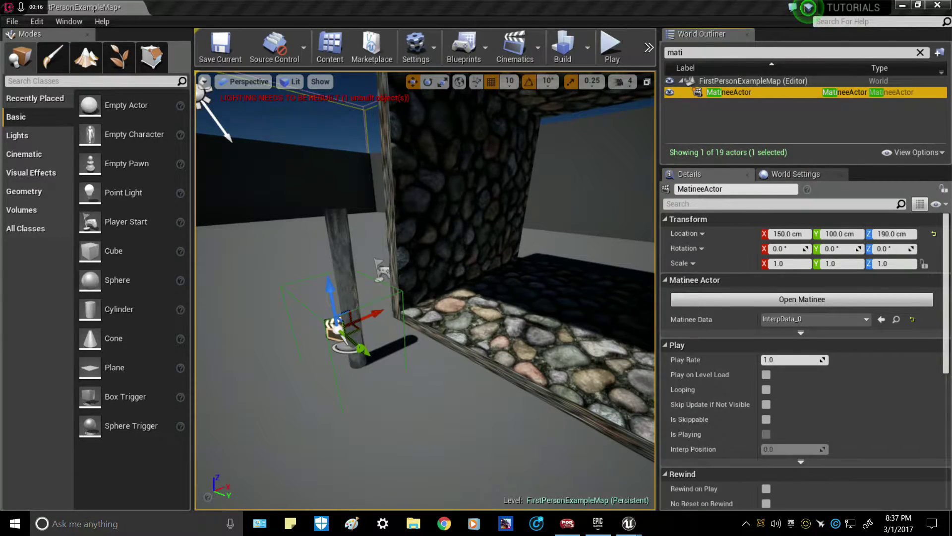
pyautogui.moveTo(487, 8); pyautogui.dragTo(347, 25)
pyautogui.scroll(-2, 406, 233)
pyautogui.moveTo(406, 231); pyautogui.dragTo(238, 225, button='right')
pyautogui.moveTo(404, 226); pyautogui.dragTo(315, 222, button='right')
pyautogui.moveTo(729, 93); pyautogui.dragTo(334, 230)
pyautogui.moveTo(335, 230); pyautogui.dragTo(315, 231, button='right')
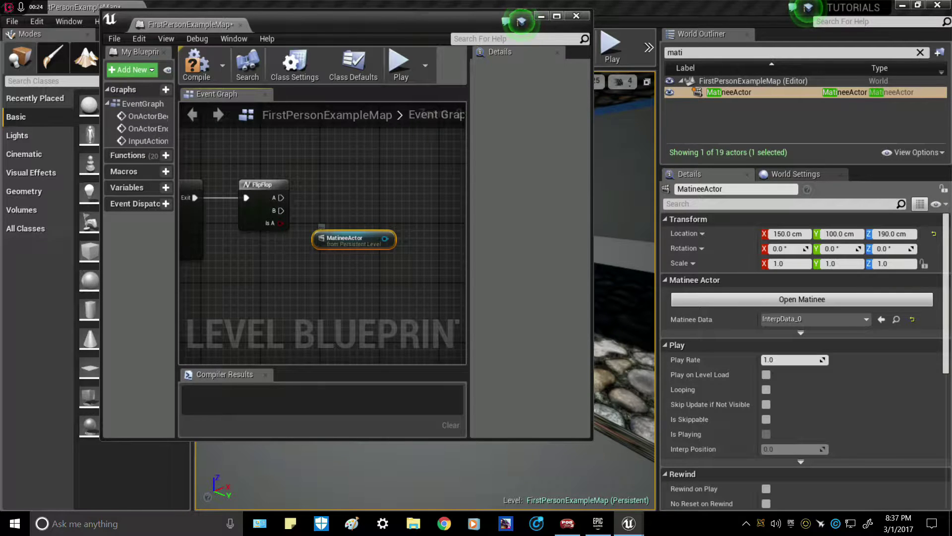
# Add Reverse and Play nodes that both take the MatineeActor reference as Target
pyautogui.moveTo(385, 239); pyautogui.dragTo(430, 209)
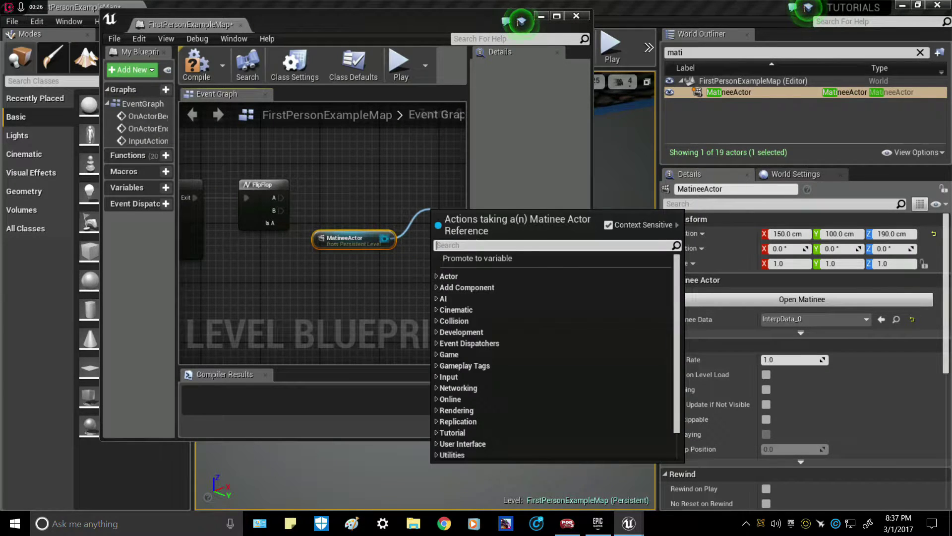
pyautogui.write('reverse')
pyautogui.press('Return')
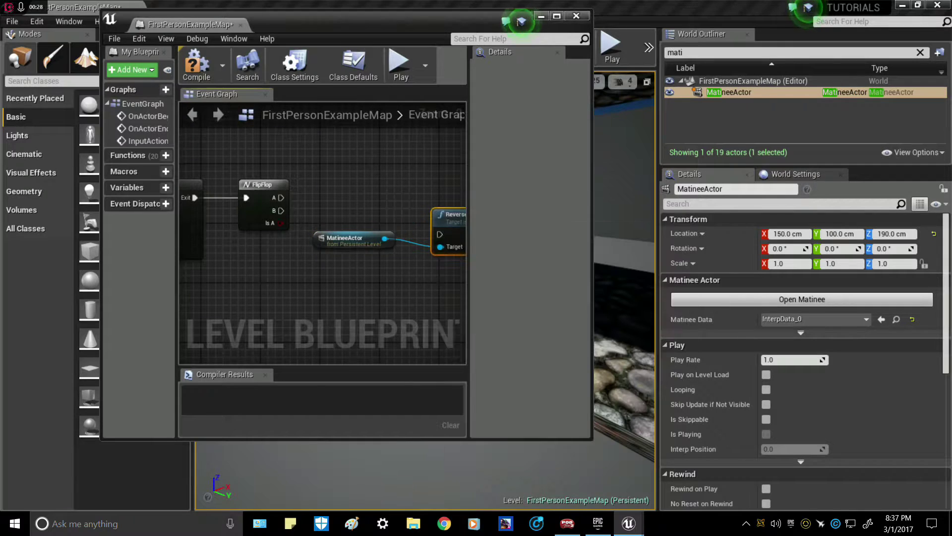
pyautogui.moveTo(385, 239); pyautogui.dragTo(324, 188, button='right')
pyautogui.moveTo(323, 189); pyautogui.dragTo(383, 285)
pyautogui.write('play')
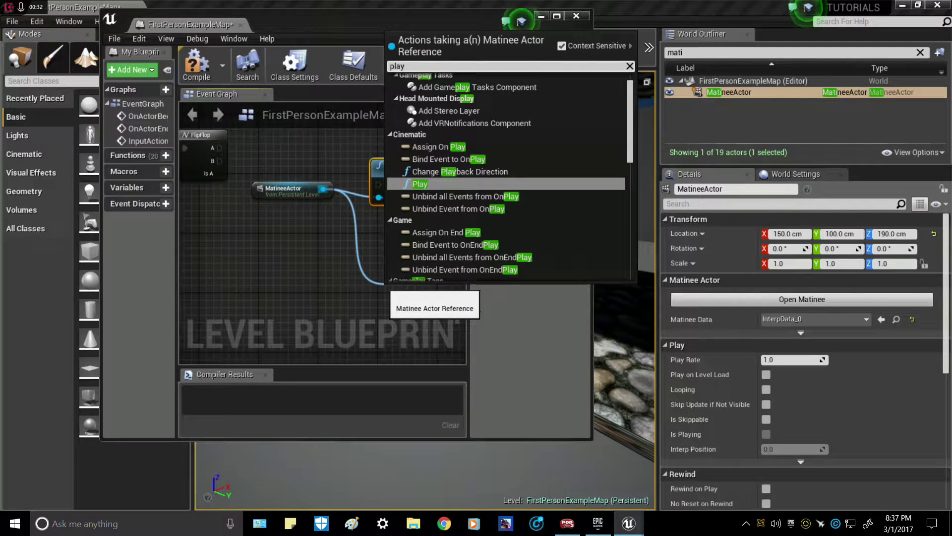
pyautogui.press('Return')
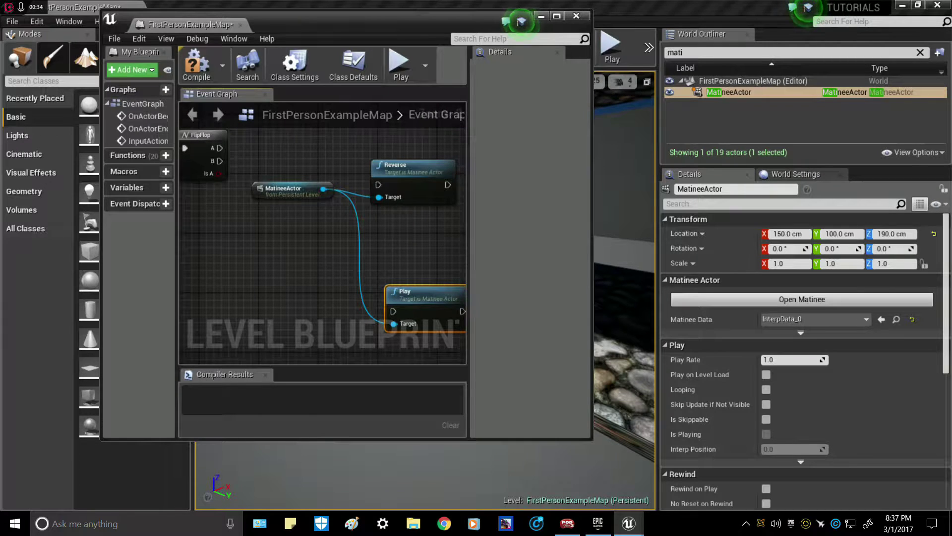
# Wire FlipFlop output A to Reverse and B to Play, and reposition the Reverse and Play nodes around the MatineeActor reference
pyautogui.moveTo(378, 185); pyautogui.dragTo(217, 148)
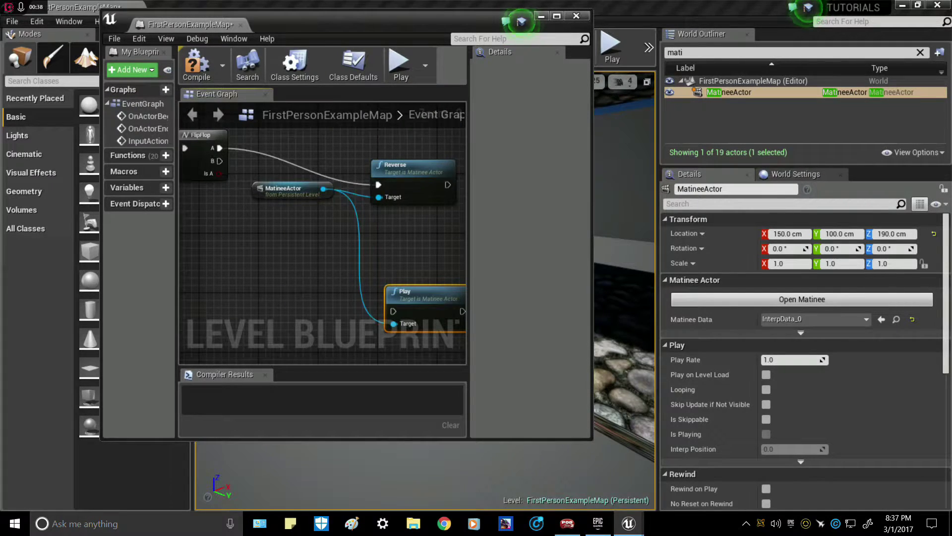
pyautogui.moveTo(391, 310); pyautogui.dragTo(220, 161)
pyautogui.moveTo(387, 171)
pyautogui.mouseDown()
pyautogui.moveTo(385, 148)
pyautogui.moveTo(395, 181)
pyautogui.mouseUp()
pyautogui.moveTo(408, 266); pyautogui.dragTo(354, 121, button='right')
pyautogui.moveTo(380, 253); pyautogui.dragTo(388, 179)
pyautogui.moveTo(389, 166); pyautogui.dragTo(417, 182, button='right')
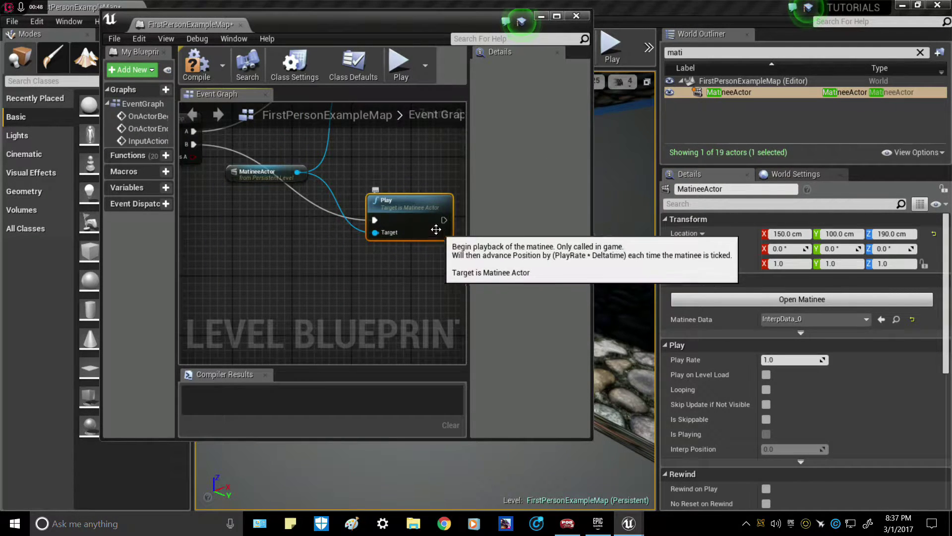
# Compile the level blueprint with the finished lever logic and return to the level viewport
pyautogui.moveTo(354, 232); pyautogui.dragTo(448, 227, button='right')
pyautogui.scroll(-2, 440, 223)
pyautogui.click(197, 64)
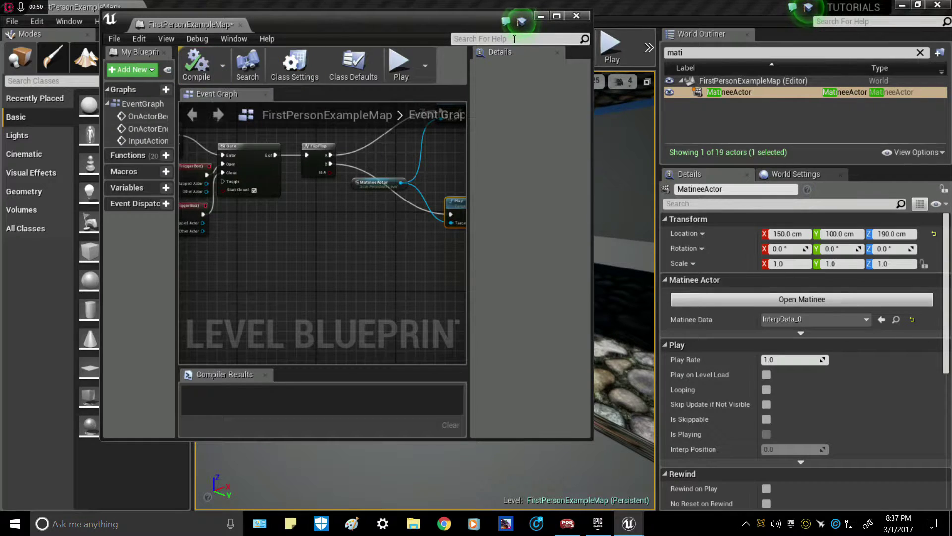
pyautogui.click(542, 16)
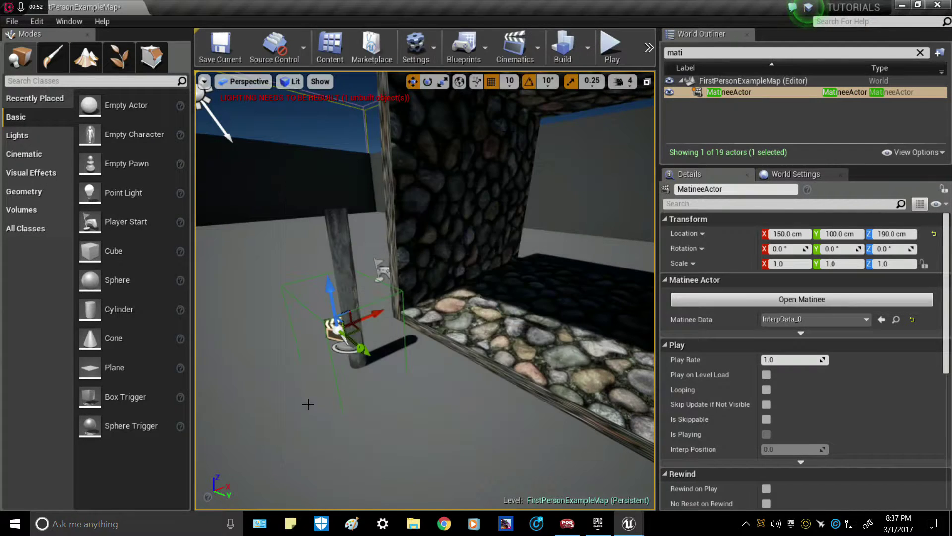
# Play-test the level by walking up to the lever and activating it, and end the session
pyautogui.rightClick(313, 400)
pyautogui.click(344, 491)
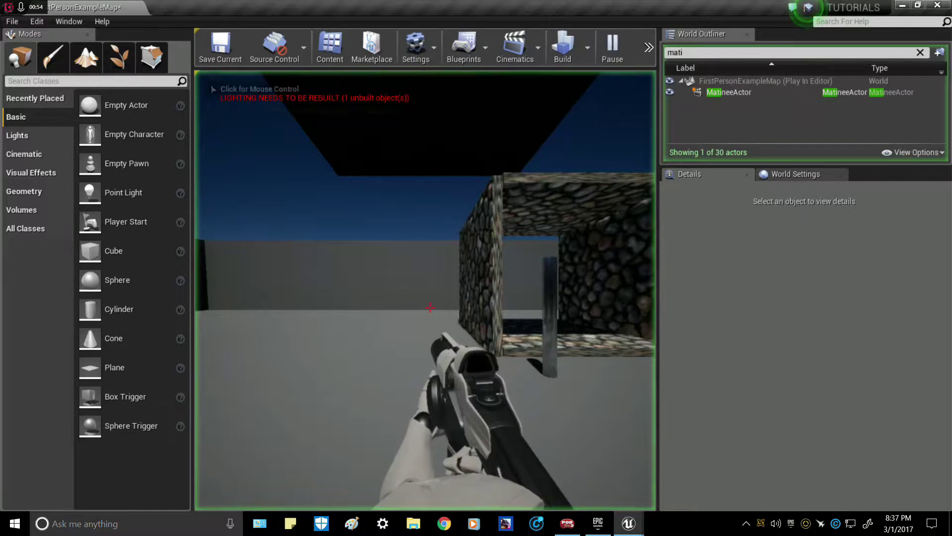
pyautogui.click(345, 492)
pyautogui.press('w')
pyautogui.press('w')
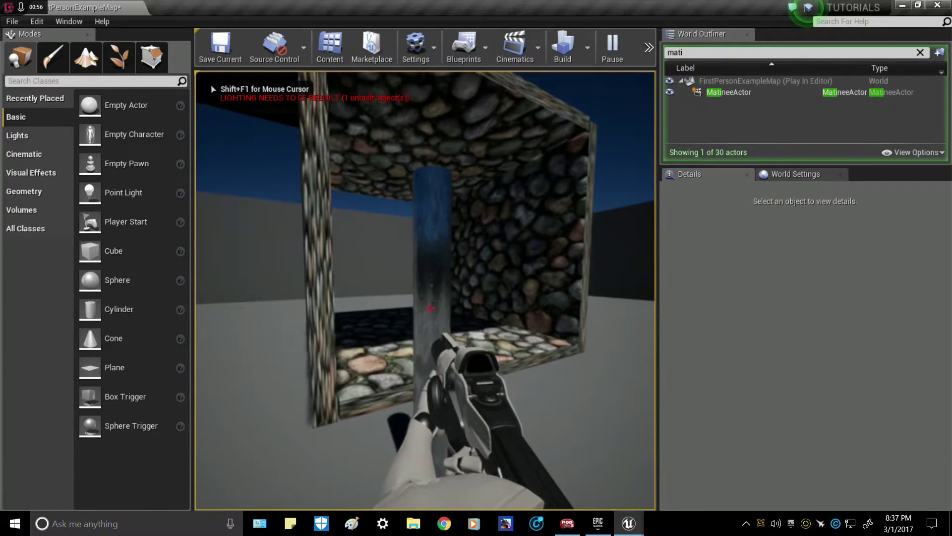
pyautogui.press('d')
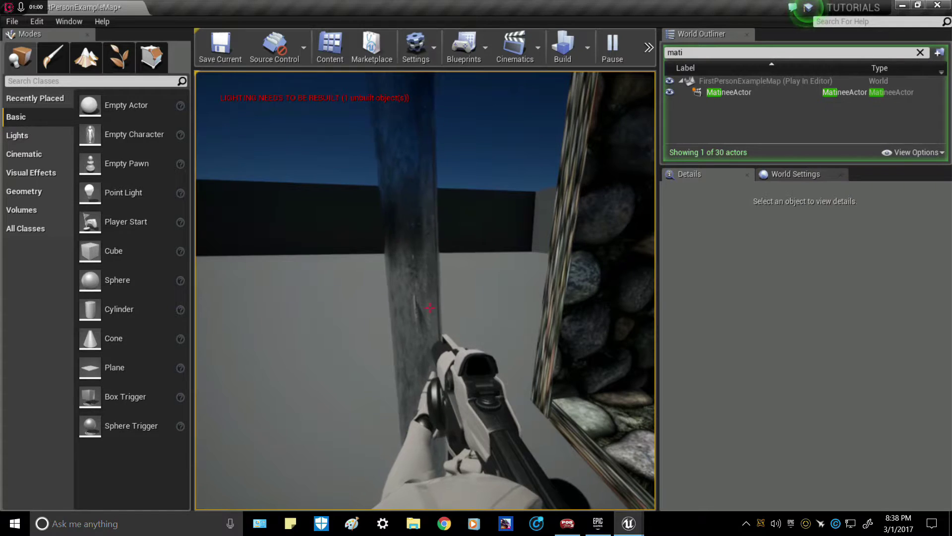
pyautogui.press('d')
pyautogui.press('a')
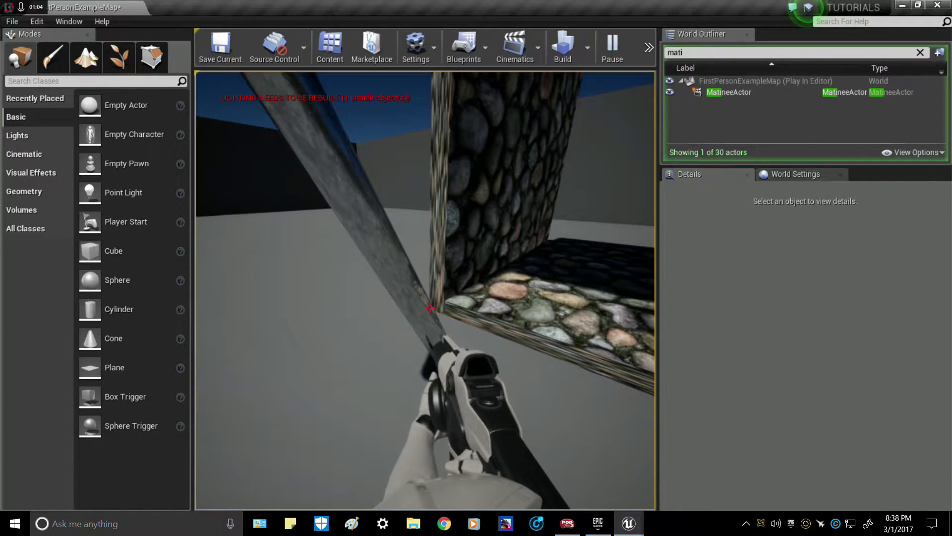
pyautogui.press('Escape')
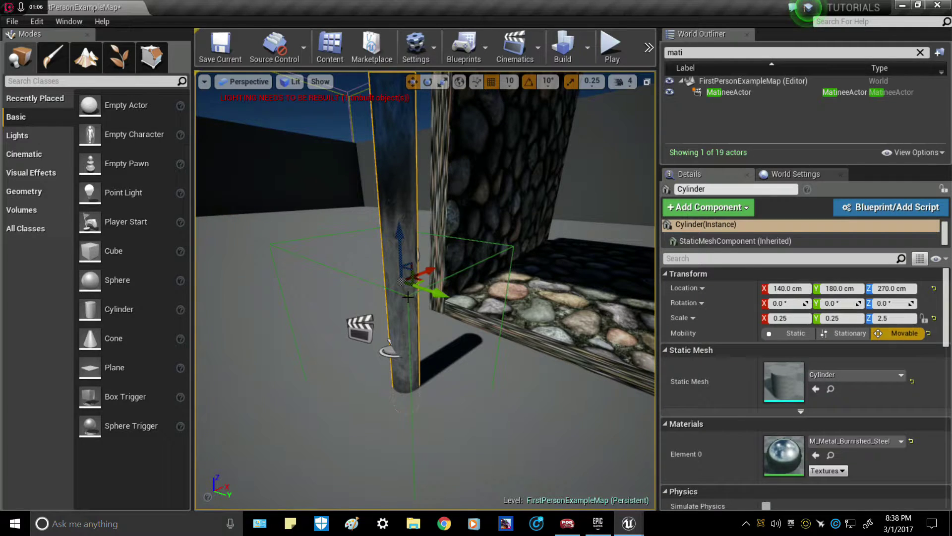
# Scale up the trigger box around the lever to a box extent of X 101.25, Y 162.5 and Z 165
pyautogui.click(391, 345)
pyautogui.moveTo(426, 364); pyautogui.dragTo(431, 367)
pyautogui.moveTo(424, 325); pyautogui.dragTo(418, 293)
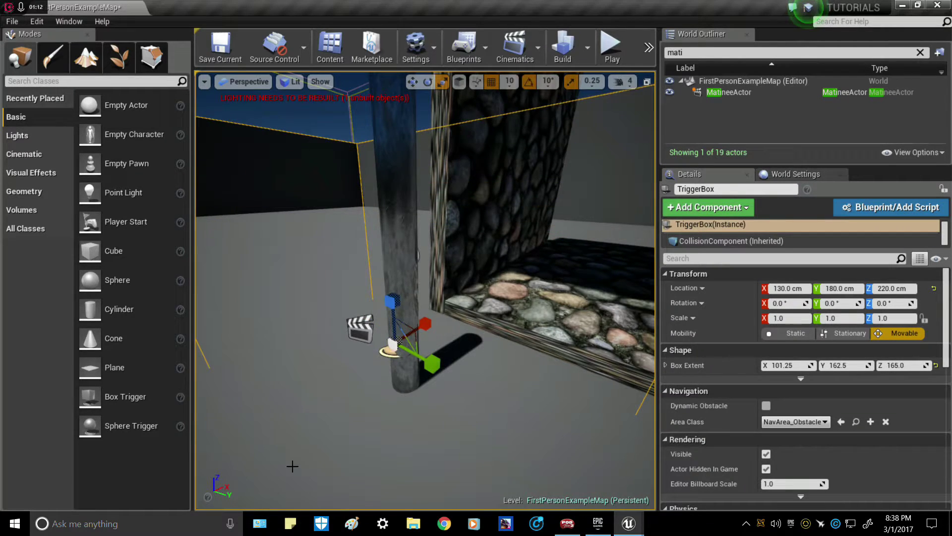
# Play the level again and test the lever from around the enlarged trigger box
pyautogui.moveTo(293, 465); pyautogui.dragTo(270, 401, button='right')
pyautogui.rightClick(270, 402)
pyautogui.click(297, 491)
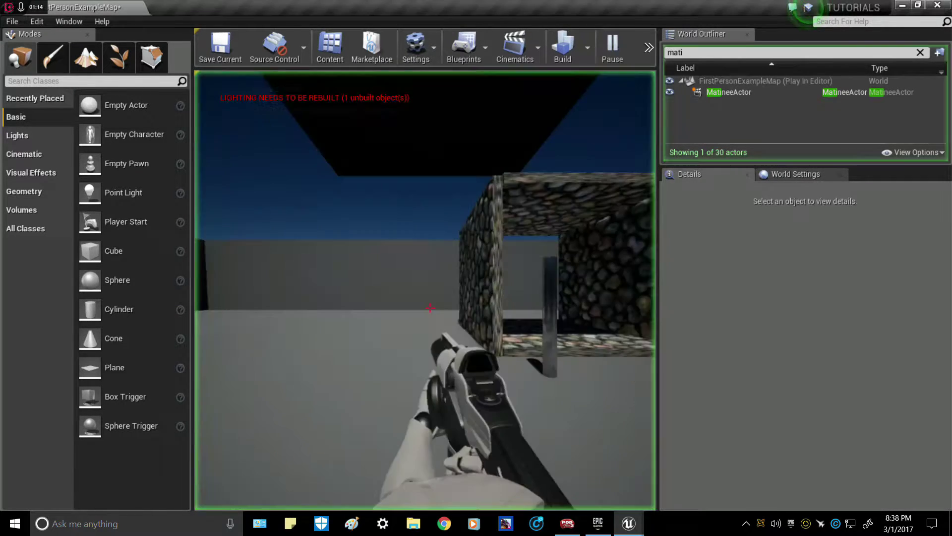
pyautogui.press('w')
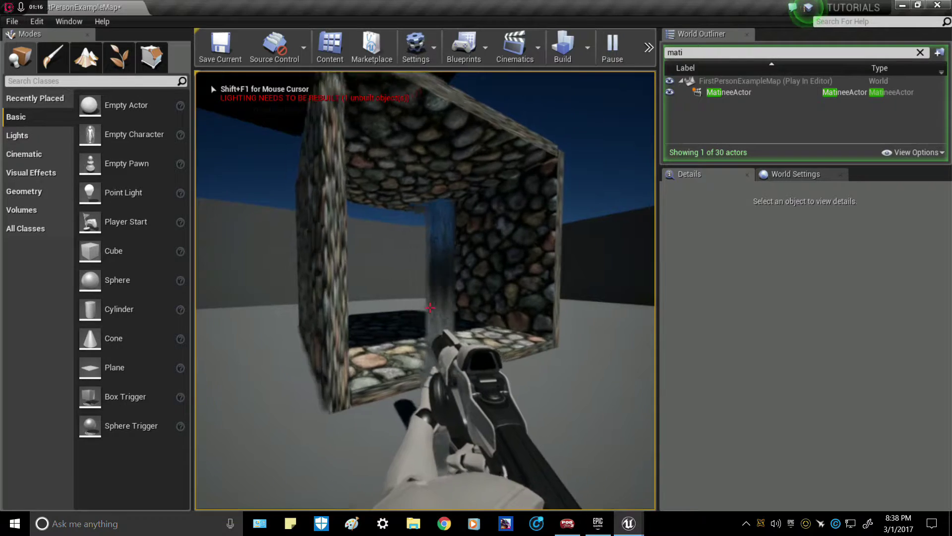
pyautogui.press('w')
pyautogui.press('s')
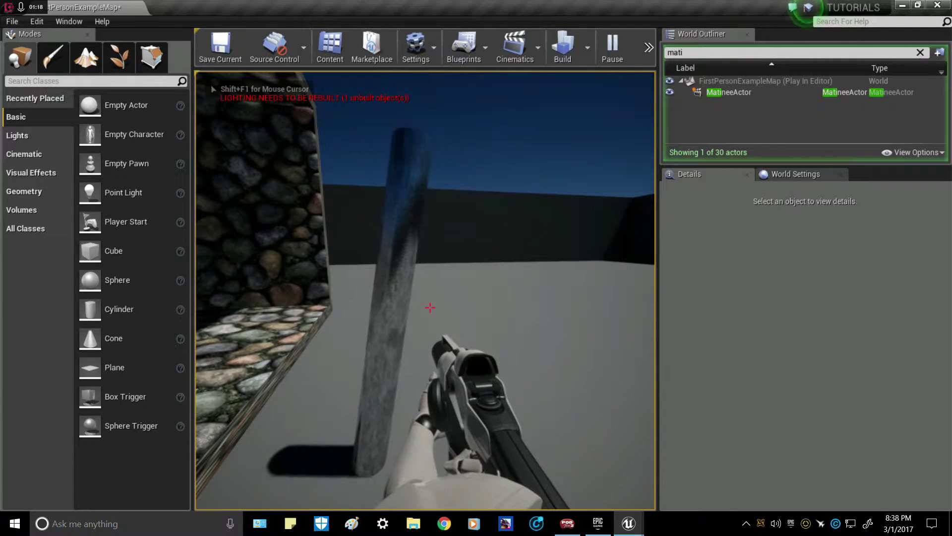
pyautogui.press('w')
pyautogui.press('d')
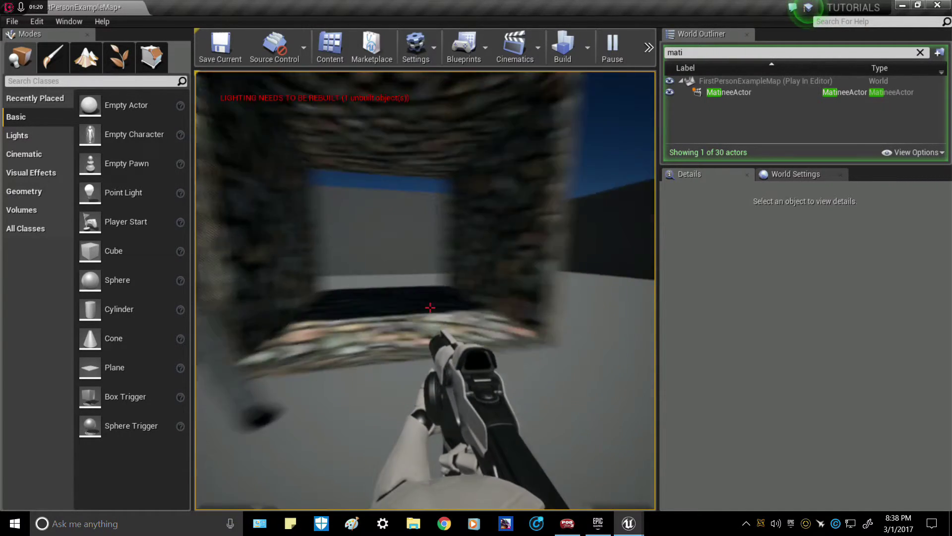
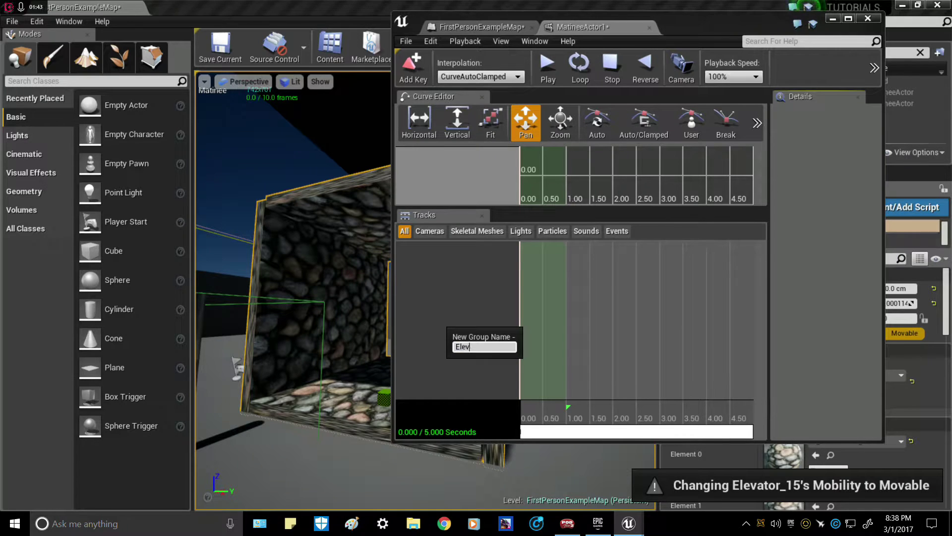
# Add a movement track to the Elevator group in the new Matinee
pyautogui.rightClick(472, 248)
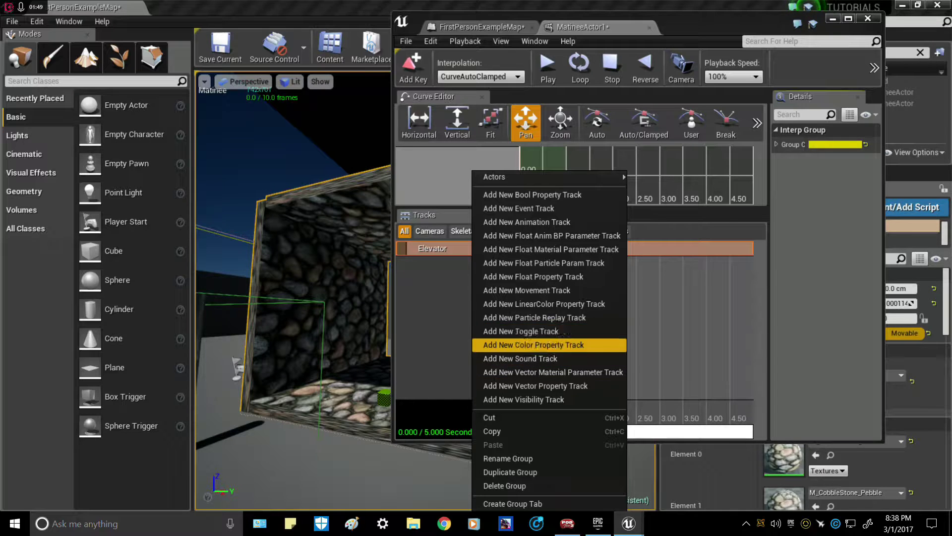
pyautogui.click(527, 290)
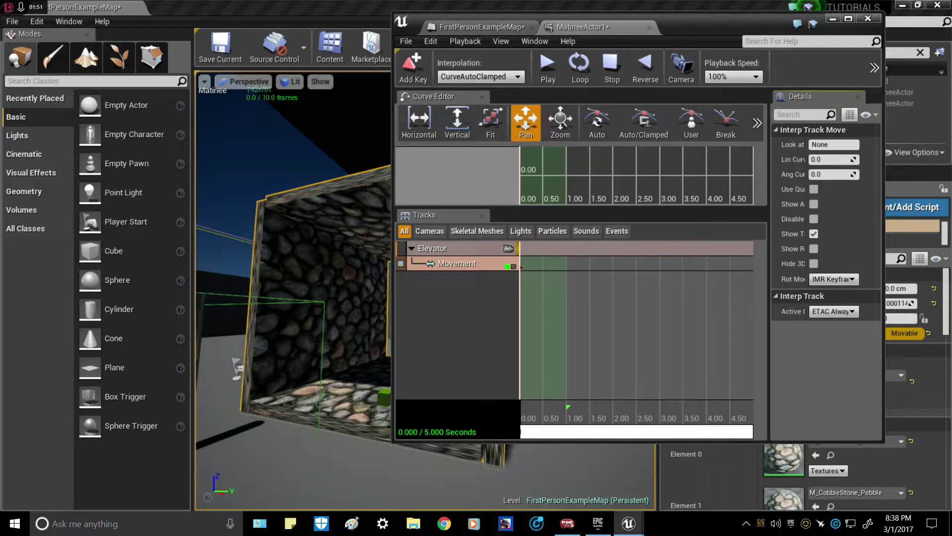
# Extend the Matinee sequence to about 14.81 seconds and stretch the green loop section to its end
pyautogui.scroll(-4, 671, 318)
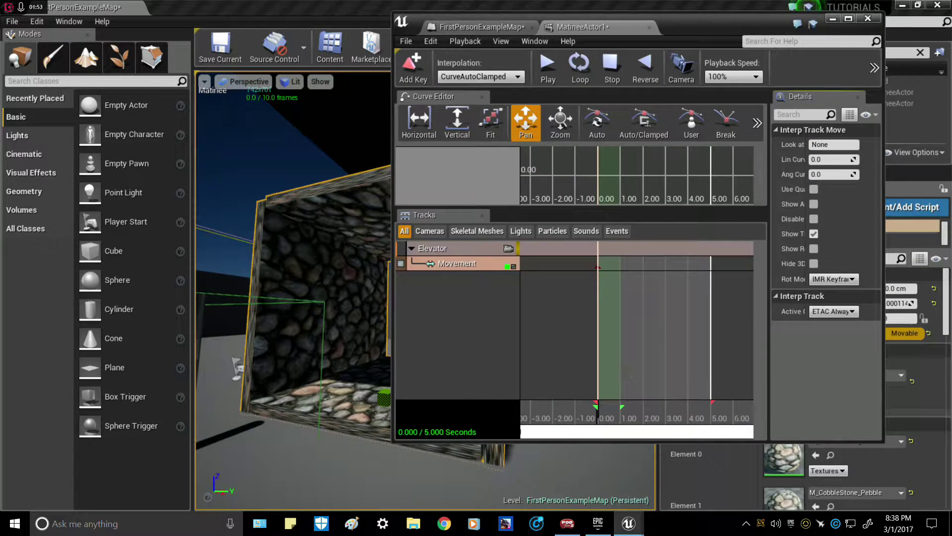
pyautogui.scroll(-3, 680, 381)
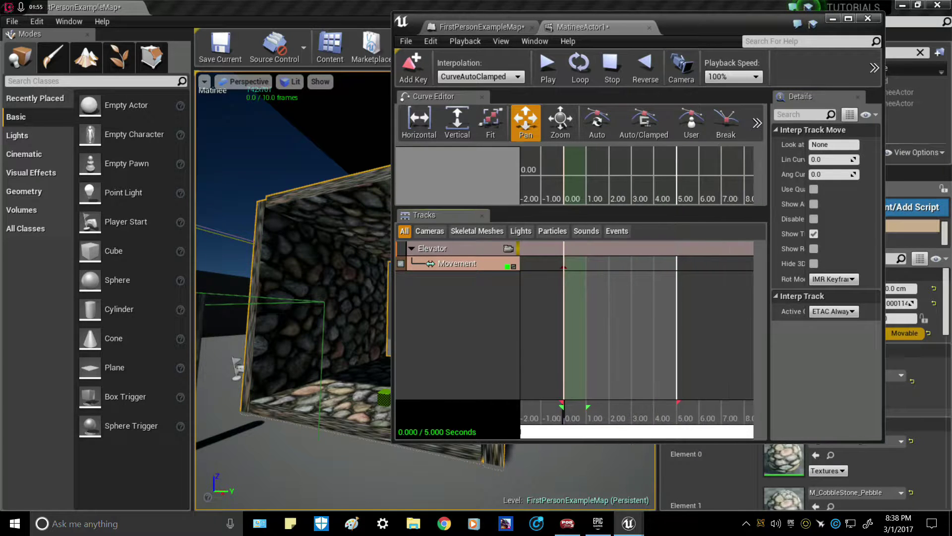
pyautogui.moveTo(681, 380)
pyautogui.mouseDown()
pyautogui.moveTo(537, 381)
pyautogui.moveTo(560, 401)
pyautogui.mouseUp()
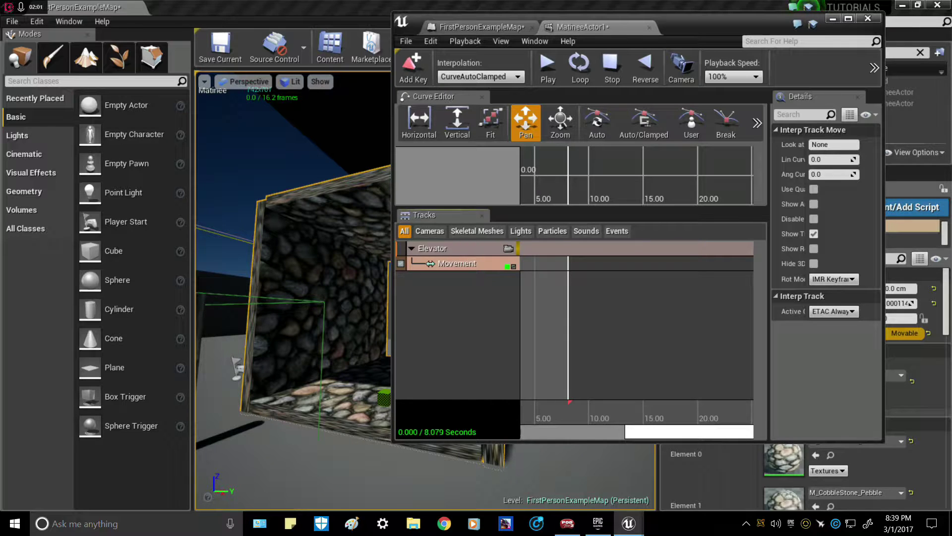
pyautogui.moveTo(570, 402); pyautogui.dragTo(640, 401)
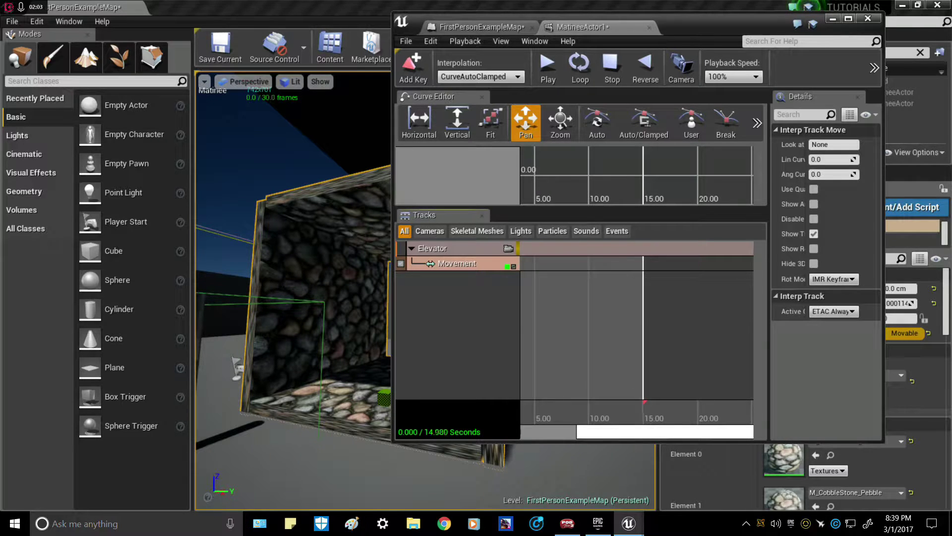
pyautogui.moveTo(615, 372); pyautogui.dragTo(678, 372)
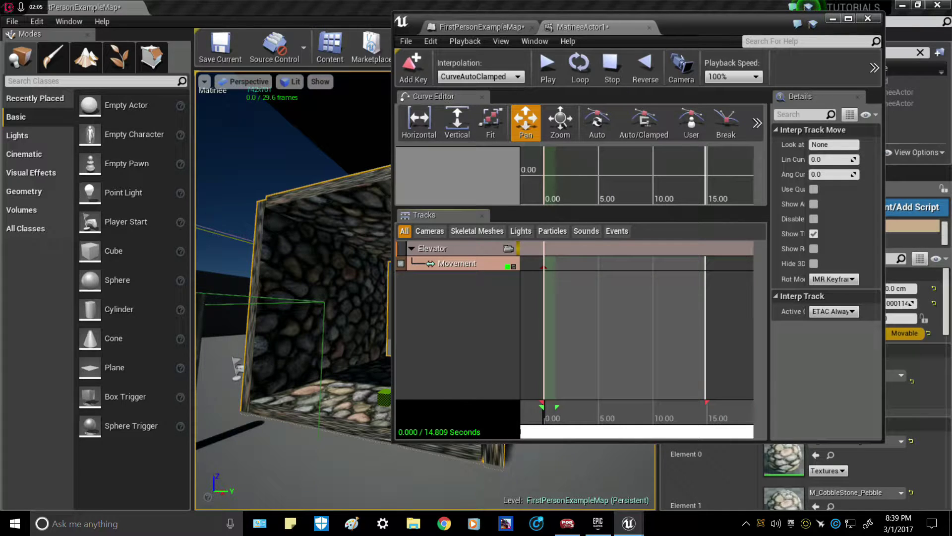
pyautogui.moveTo(555, 406); pyautogui.dragTo(706, 406)
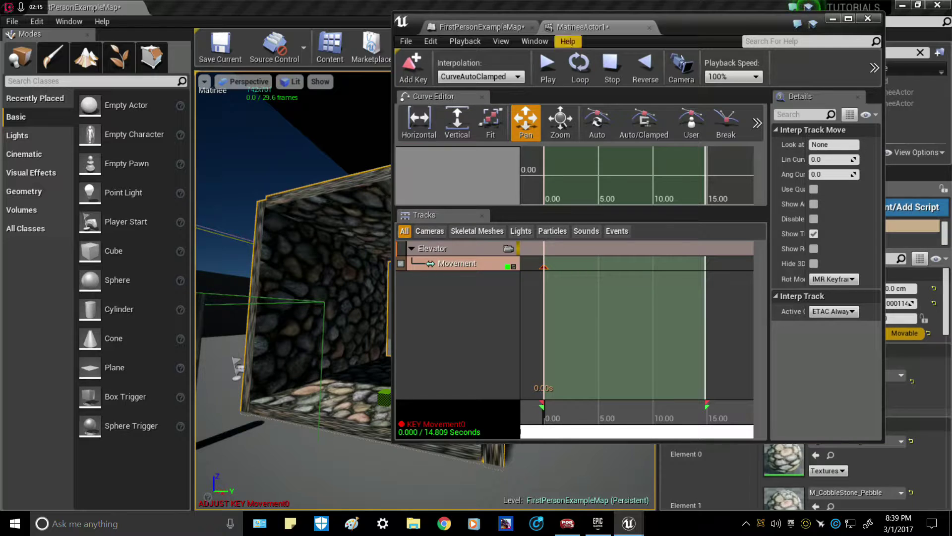
# Move the Matinee time position to the end of the sequence at 14.809 seconds with the Elevator in view
pyautogui.moveTo(708, 23); pyautogui.dragTo(868, 35)
pyautogui.click(412, 82)
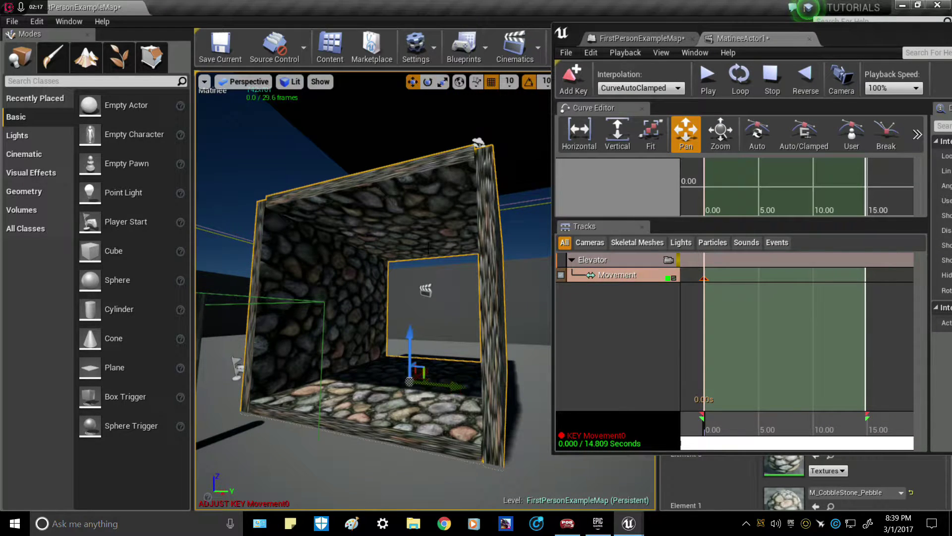
pyautogui.moveTo(428, 248); pyautogui.dragTo(443, 262, button='right')
pyautogui.press('s')
pyautogui.moveTo(421, 317)
pyautogui.mouseDown(button='right')
pyautogui.moveTo(421, 367)
pyautogui.moveTo(421, 317)
pyautogui.mouseUp(button='right')
pyautogui.click(744, 441)
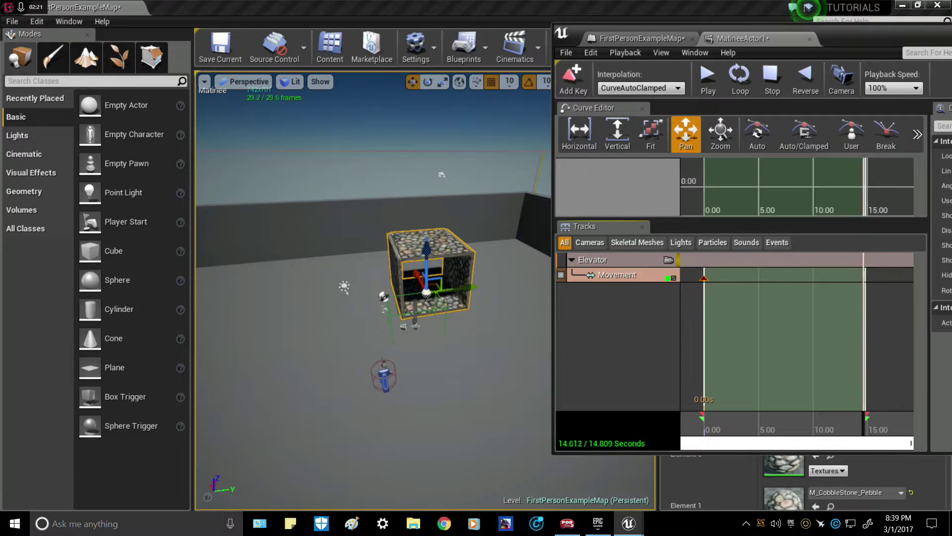
pyautogui.moveTo(503, 289); pyautogui.dragTo(499, 245, button='right')
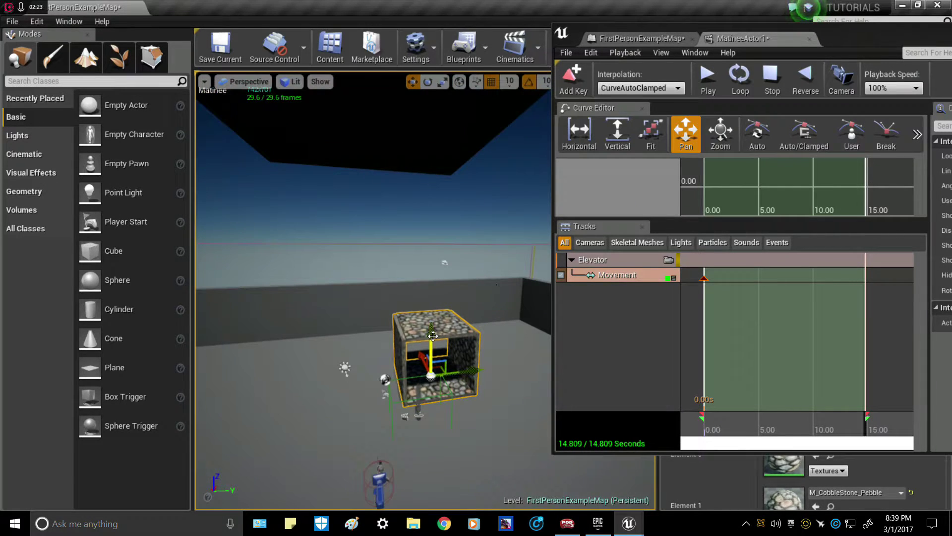
# Raise the Elevator vertically to the upper platform's level and add a movement key at 14.81 seconds
pyautogui.moveTo(431, 347); pyautogui.dragTo(430, 144)
pyautogui.moveTo(431, 144); pyautogui.dragTo(421, 106, button='right')
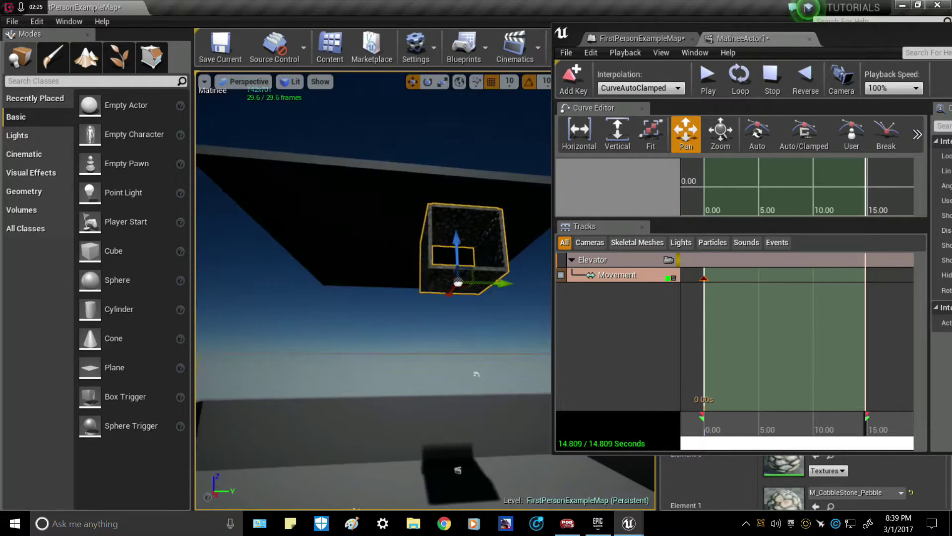
pyautogui.moveTo(457, 241); pyautogui.dragTo(457, 131)
pyautogui.moveTo(457, 132); pyautogui.dragTo(477, 263, button='right')
pyautogui.moveTo(477, 278); pyautogui.dragTo(479, 251)
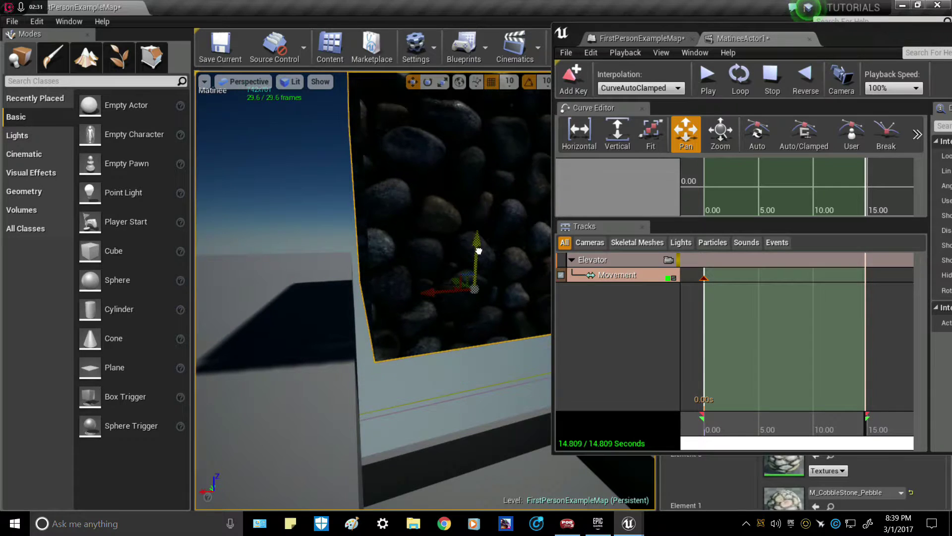
pyautogui.moveTo(478, 251)
pyautogui.mouseDown(button='right')
pyautogui.moveTo(441, 252)
pyautogui.moveTo(486, 268)
pyautogui.mouseUp(button='right')
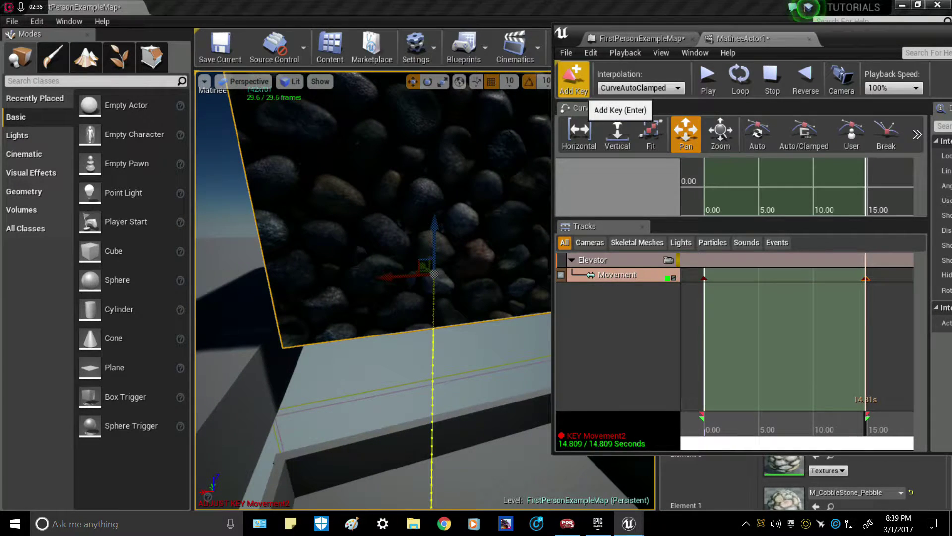
pyautogui.click(573, 79)
# Preview the Elevator's movement in the Matinee sequence and close the Matinee editor
pyautogui.click(772, 84)
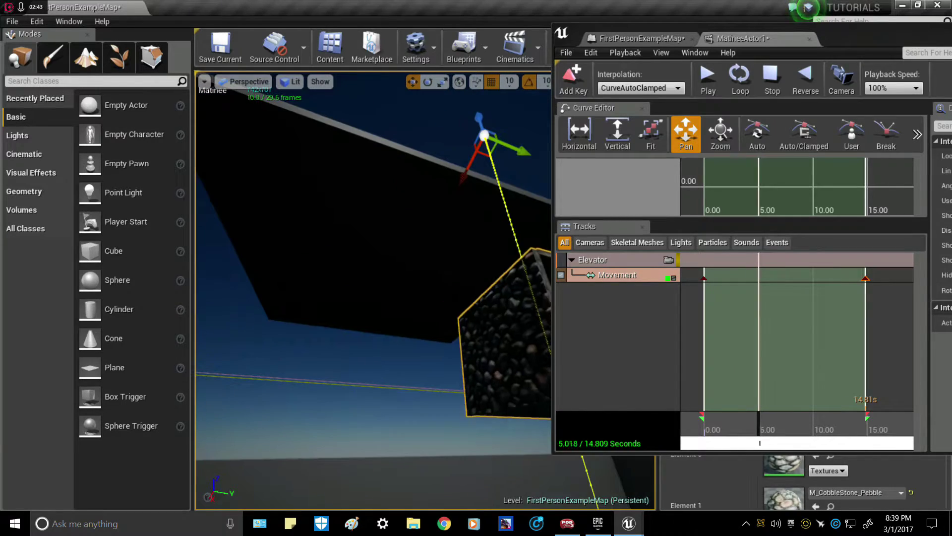
pyautogui.moveTo(888, 41); pyautogui.dragTo(726, 34)
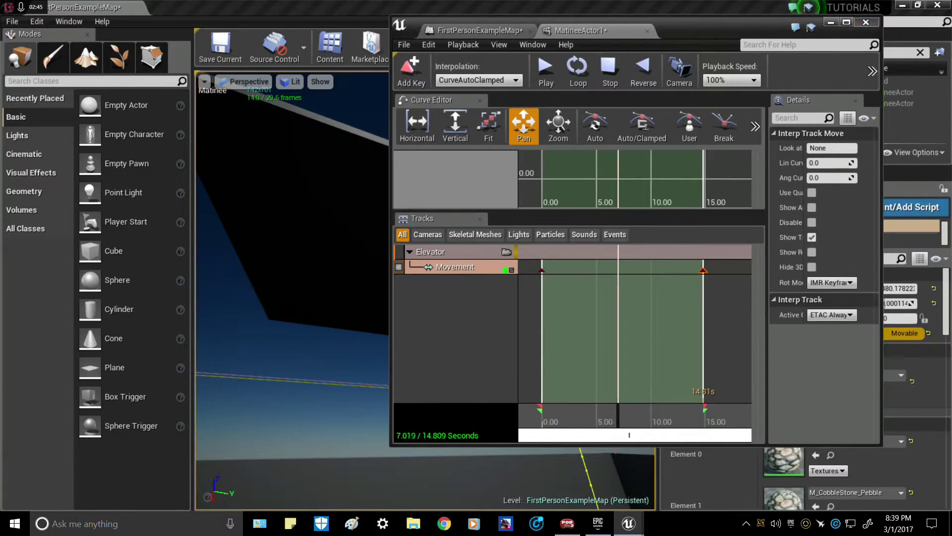
pyautogui.click(866, 22)
# Open the level blueprint of the current map
pyautogui.moveTo(426, 277)
pyautogui.mouseDown(button='right')
pyautogui.moveTo(476, 278)
pyautogui.moveTo(426, 278)
pyautogui.mouseUp(button='right')
pyautogui.moveTo(484, 296)
pyautogui.mouseDown(button='right')
pyautogui.moveTo(425, 297)
pyautogui.moveTo(501, 293)
pyautogui.moveTo(484, 296)
pyautogui.mouseUp(button='right')
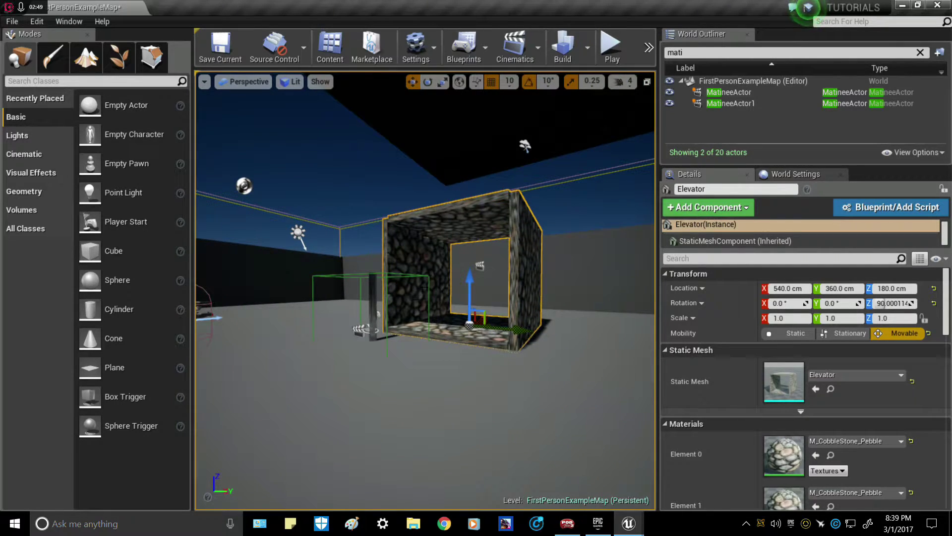
pyautogui.press('w')
pyautogui.moveTo(475, 335); pyautogui.dragTo(590, 115, button='right')
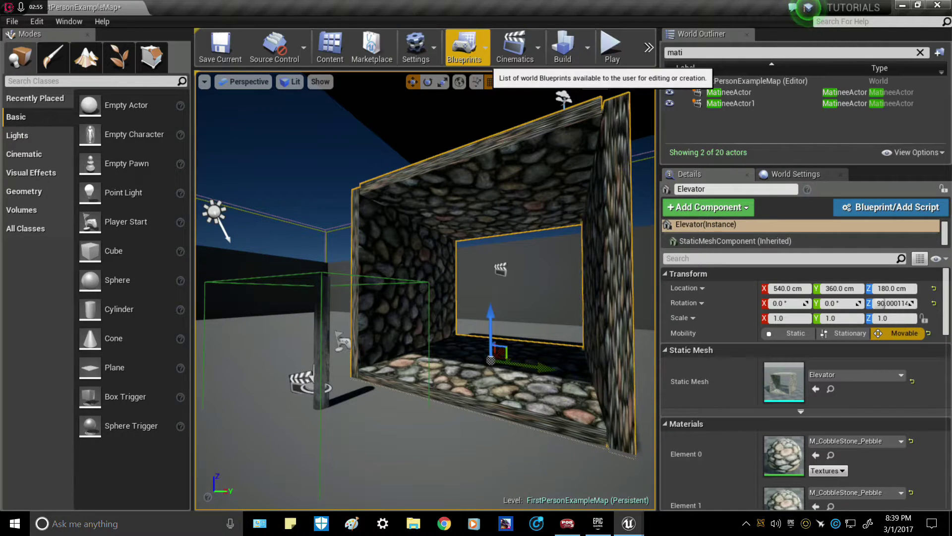
pyautogui.click(466, 49)
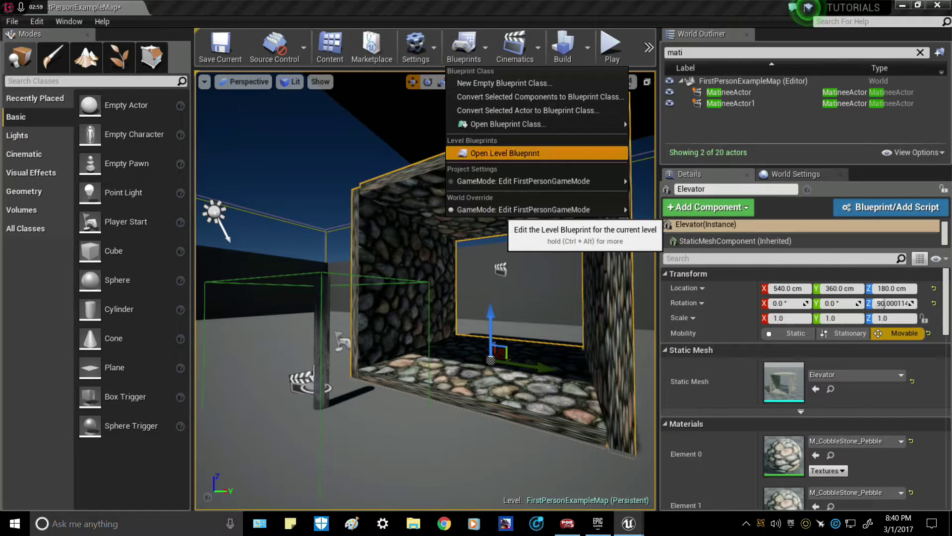
pyautogui.click(501, 152)
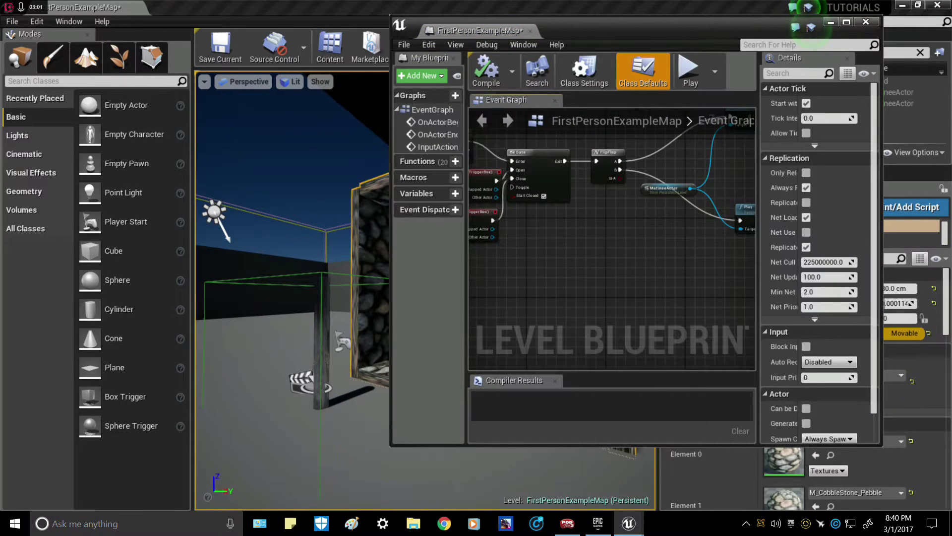
# Add a reference to MatineeActor1 to the level blueprint's event graph, just below the MatineeActor reference
pyautogui.scroll(-5, 644, 215)
pyautogui.moveTo(659, 35); pyautogui.dragTo(389, 42)
pyautogui.moveTo(730, 105); pyautogui.dragTo(256, 187)
pyautogui.scroll(2, 304, 232)
pyautogui.scroll(3, 305, 232)
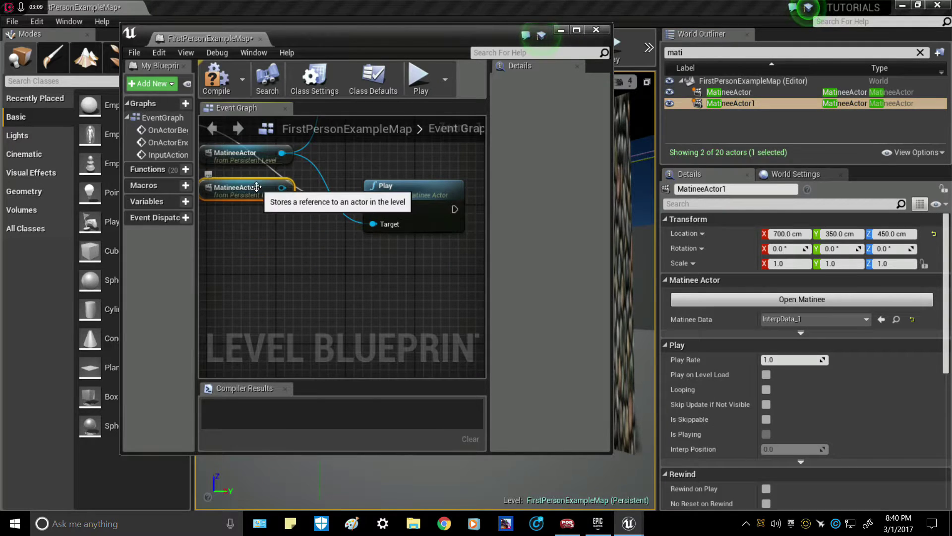
# Connect the MatineeActor1 reference to the same two node targets that MatineeActor feeds, including Play, and minimize the level blueprint
pyautogui.moveTo(283, 188); pyautogui.dragTo(356, 303)
pyautogui.moveTo(384, 318); pyautogui.dragTo(342, 133, button='right')
pyautogui.moveTo(203, 270); pyautogui.dragTo(316, 268, button='right')
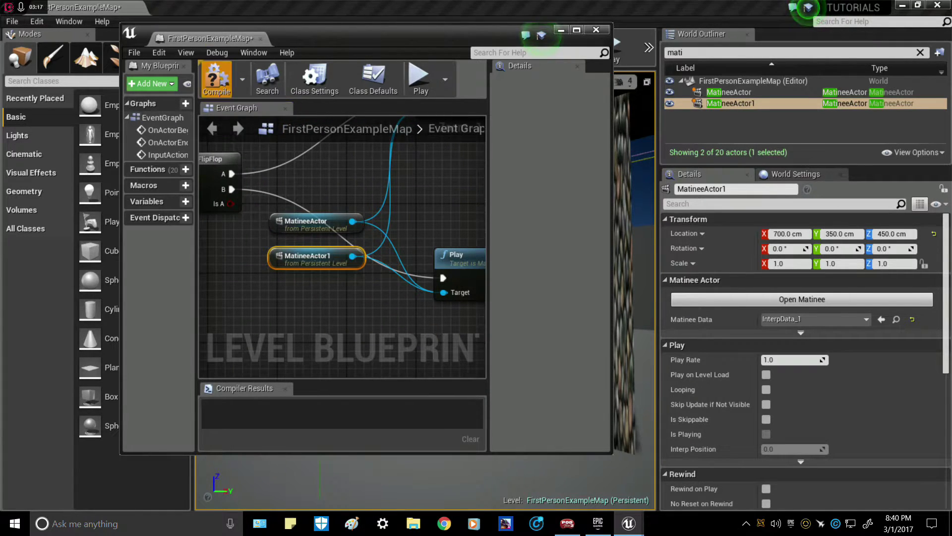
pyautogui.click(561, 30)
# Play the level from a spot on the floor near the elevator and test the lever and elevator movement
pyautogui.moveTo(496, 188); pyautogui.dragTo(387, 238, button='right')
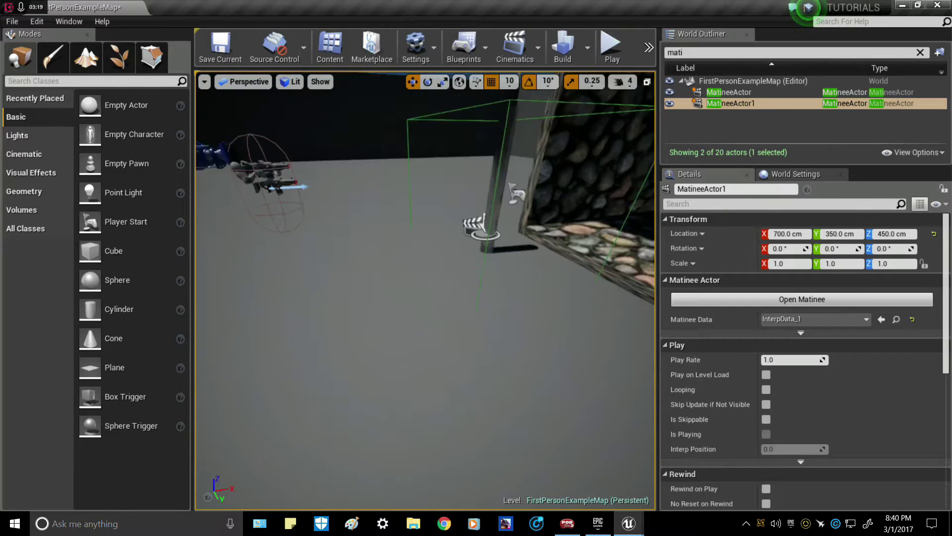
pyautogui.moveTo(427, 336); pyautogui.dragTo(405, 336, button='right')
pyautogui.press('s')
pyautogui.rightClick(427, 336)
pyautogui.click(495, 486)
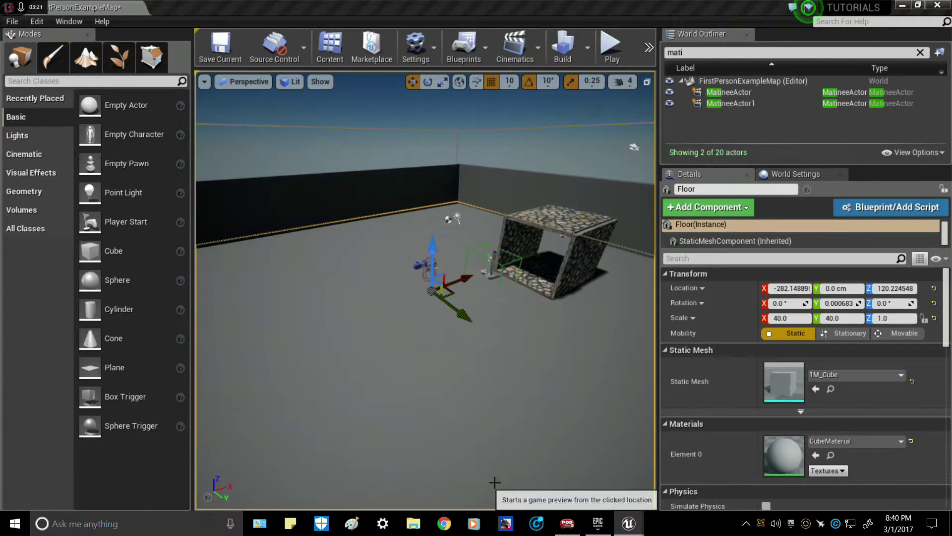
pyautogui.click(495, 483)
pyautogui.press('w')
pyautogui.press('w')
pyautogui.press('w')
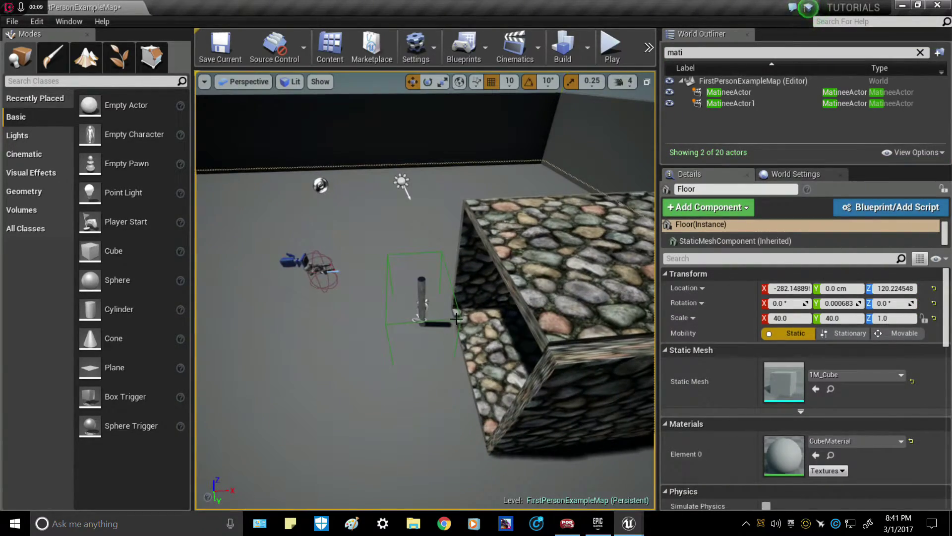
# Enlarge the trigger box to a box extent of X 260, Y 226.25 and Z 206.25 and move it to X 350 cm
pyautogui.click(457, 318)
pyautogui.click(448, 318)
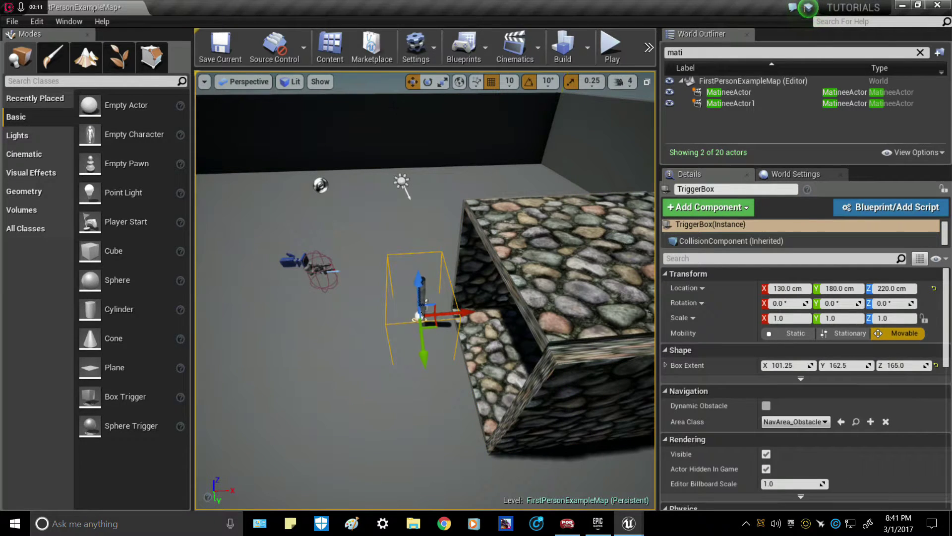
pyautogui.click(442, 81)
pyautogui.moveTo(465, 312); pyautogui.dragTo(497, 310)
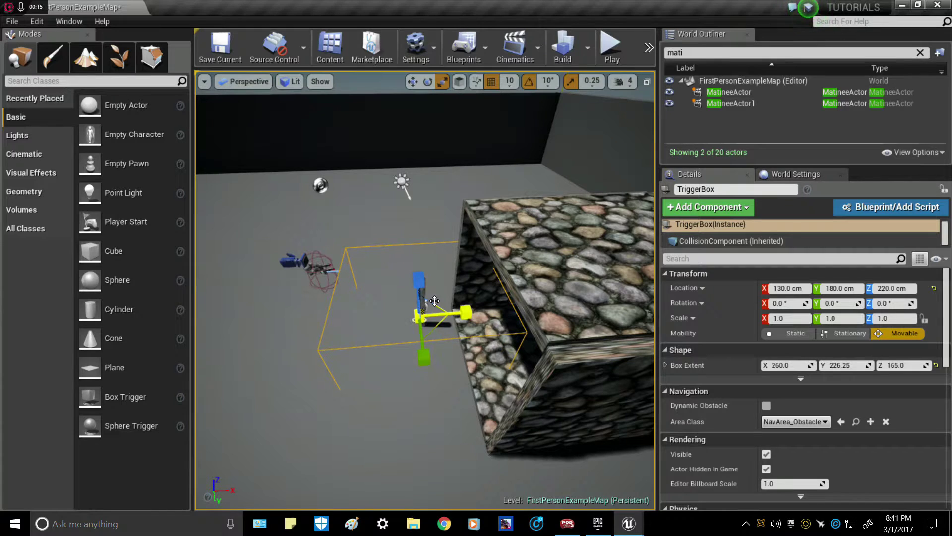
pyautogui.click(412, 81)
pyautogui.moveTo(500, 310); pyautogui.dragTo(525, 307)
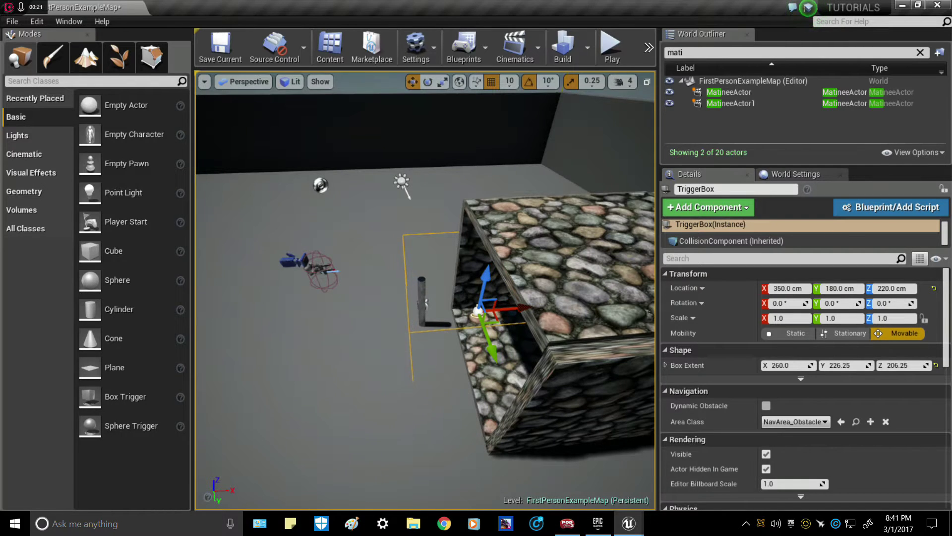
# Play the level from the floor beside the lever, enter the elevator and ride it upward
pyautogui.moveTo(422, 385); pyautogui.dragTo(401, 384, button='right')
pyautogui.rightClick(338, 410)
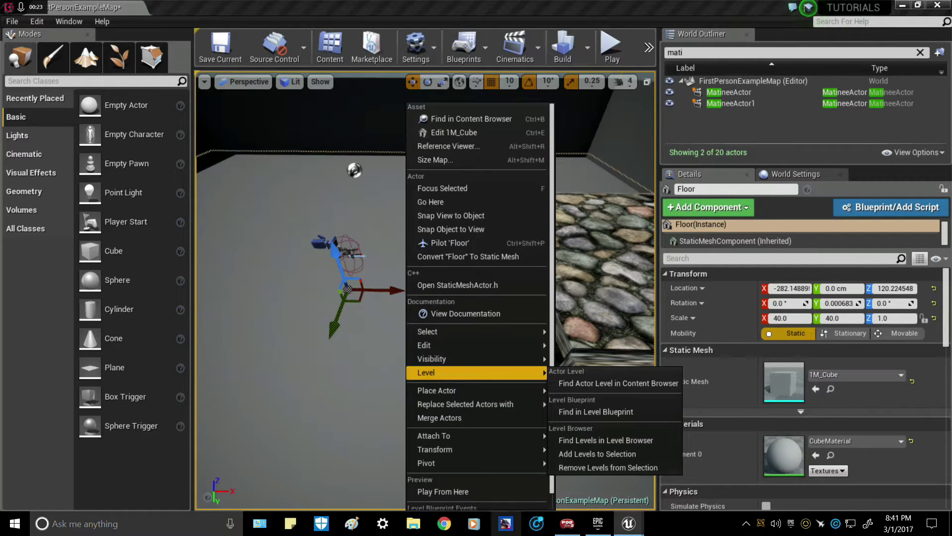
pyautogui.click(443, 491)
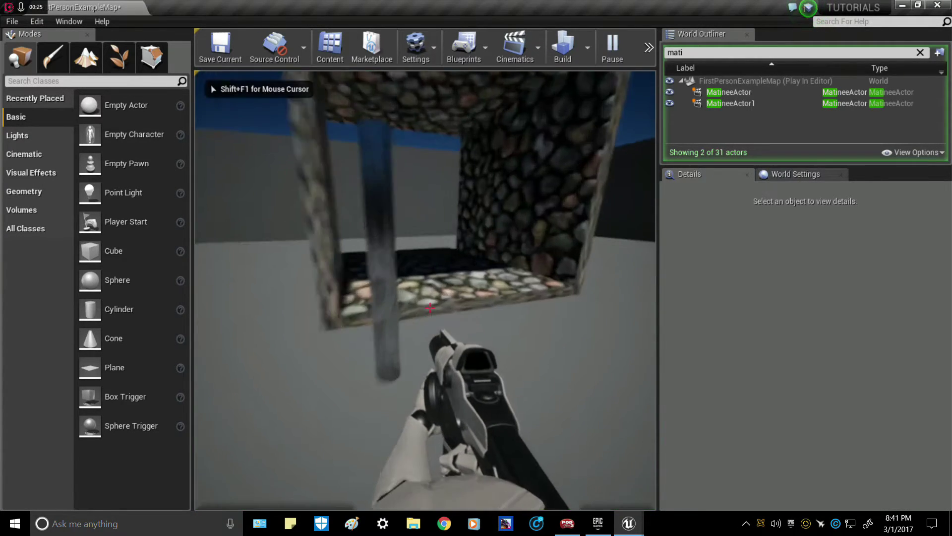
pyautogui.press('w')
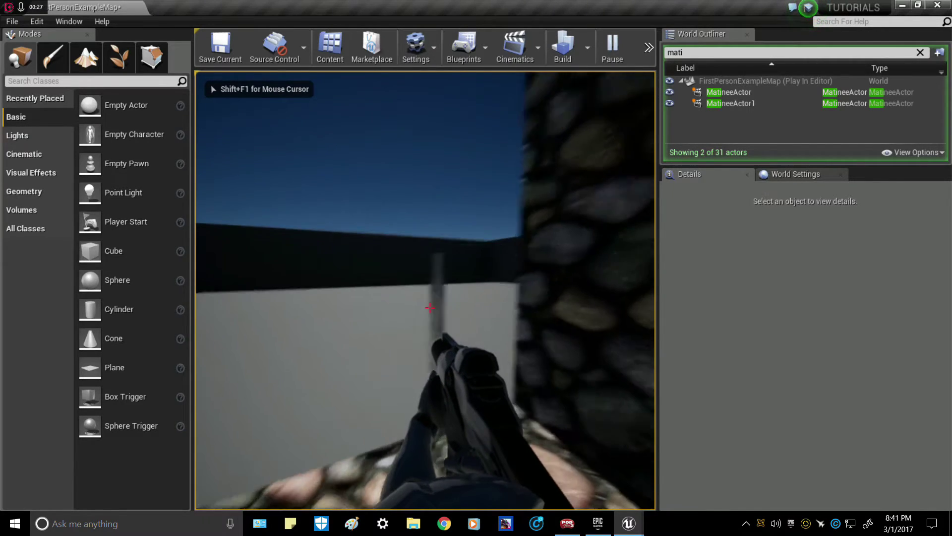
pyautogui.press('w')
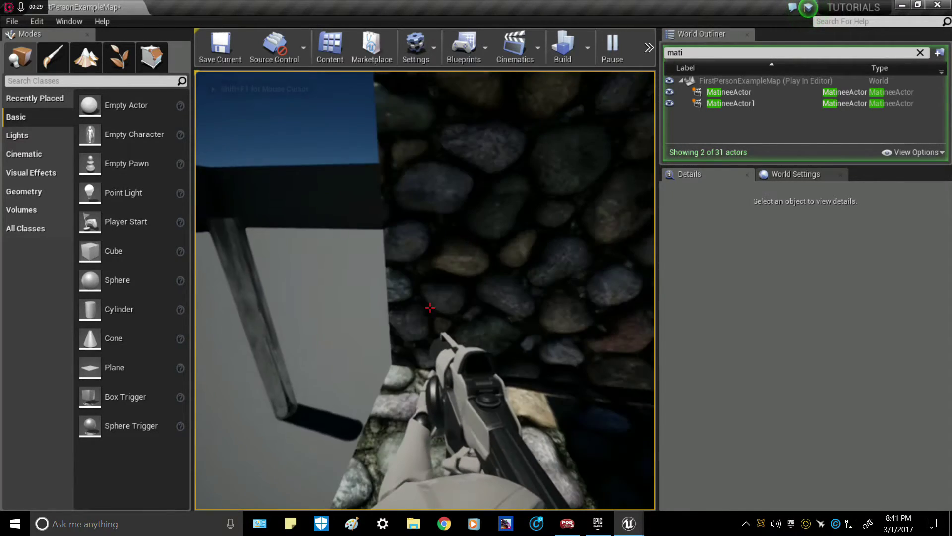
pyautogui.press('s')
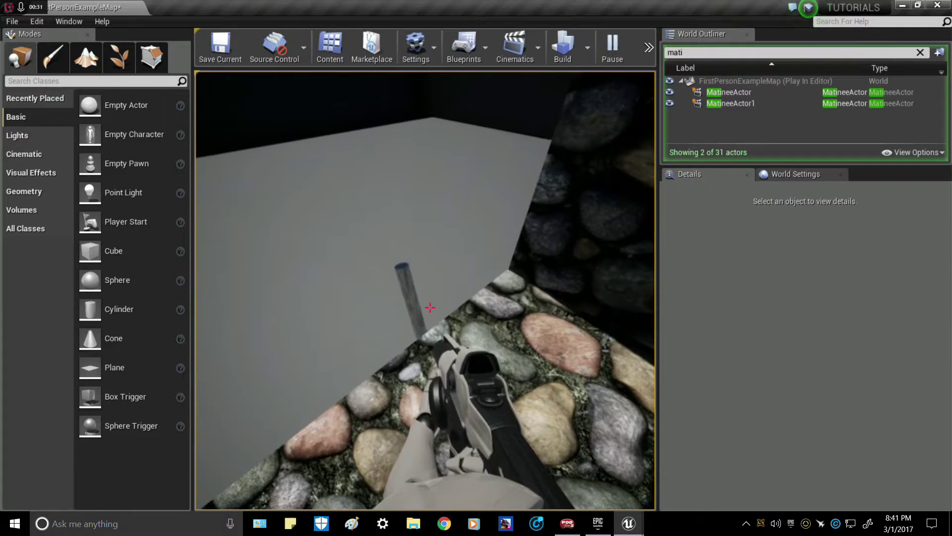
pyautogui.press('w')
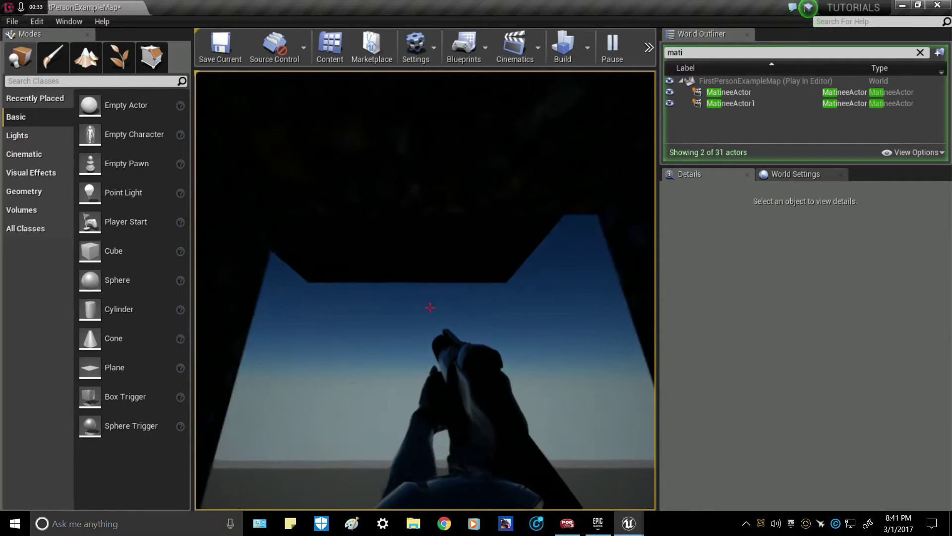
pyautogui.press('s')
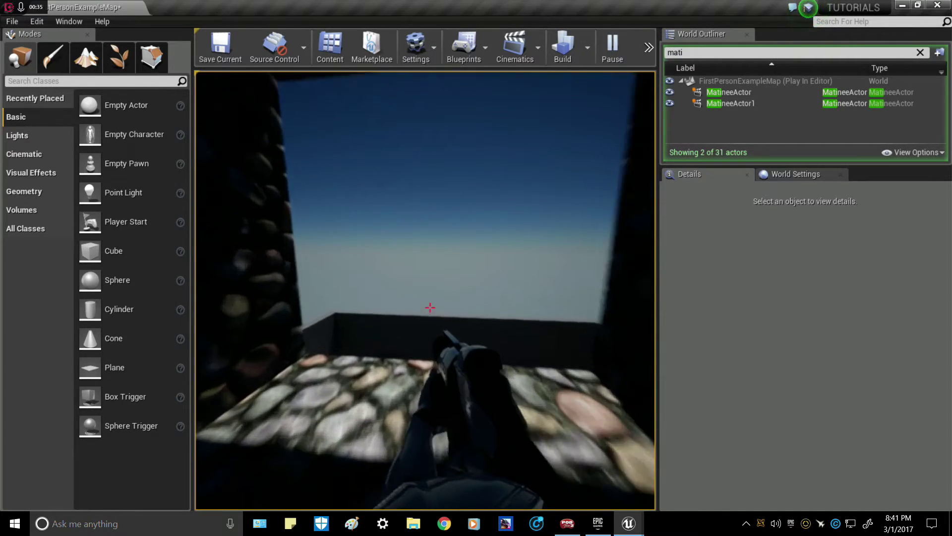
pyautogui.press('w')
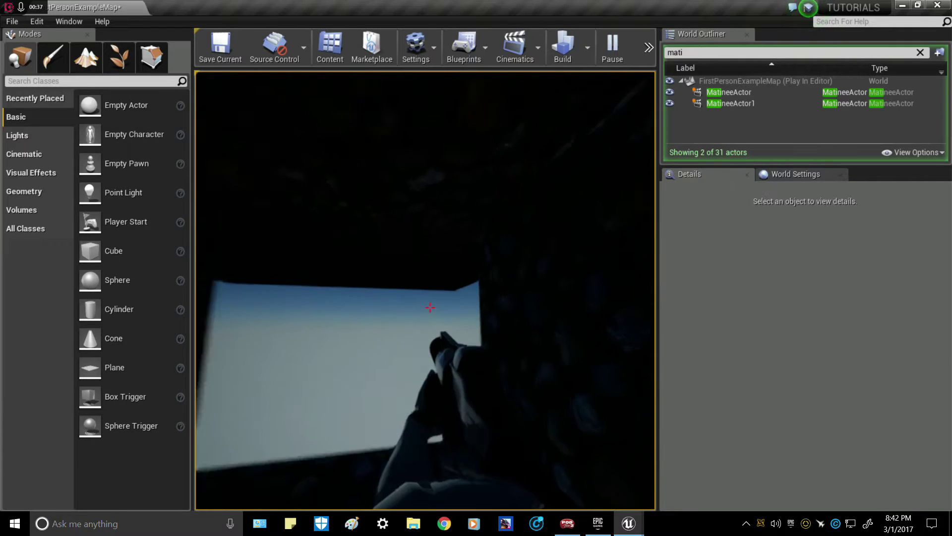
# Ride to the upper platform, walk out onto it and return into the elevator
pyautogui.press('w')
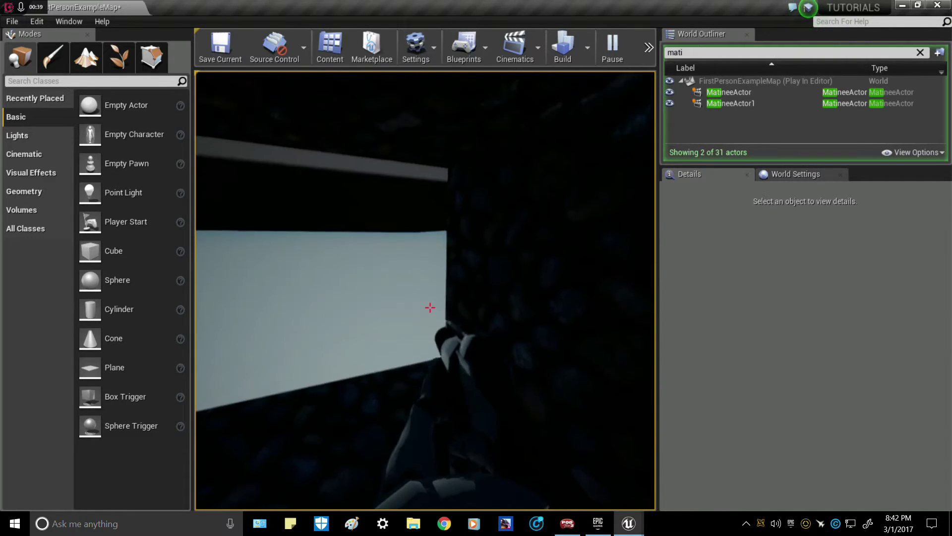
pyautogui.press('w')
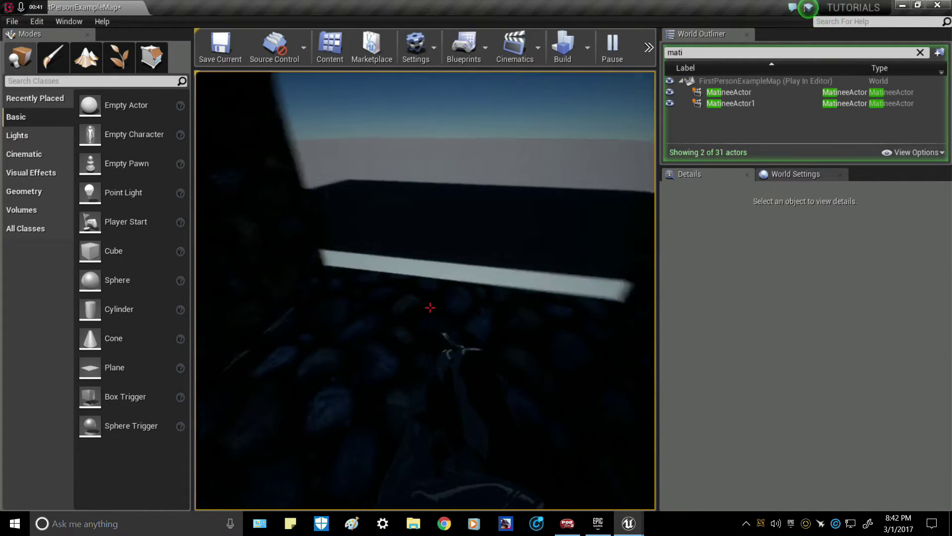
pyautogui.press('w')
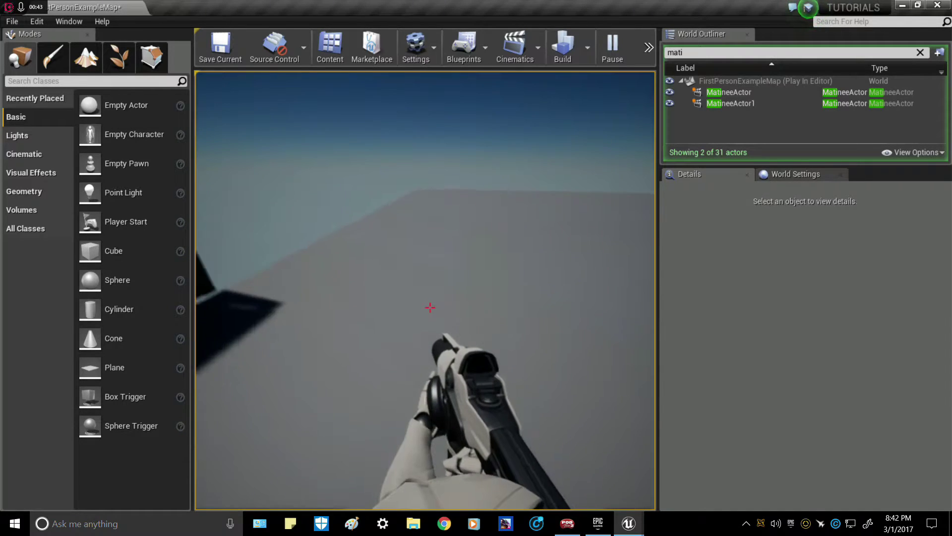
pyautogui.press('w')
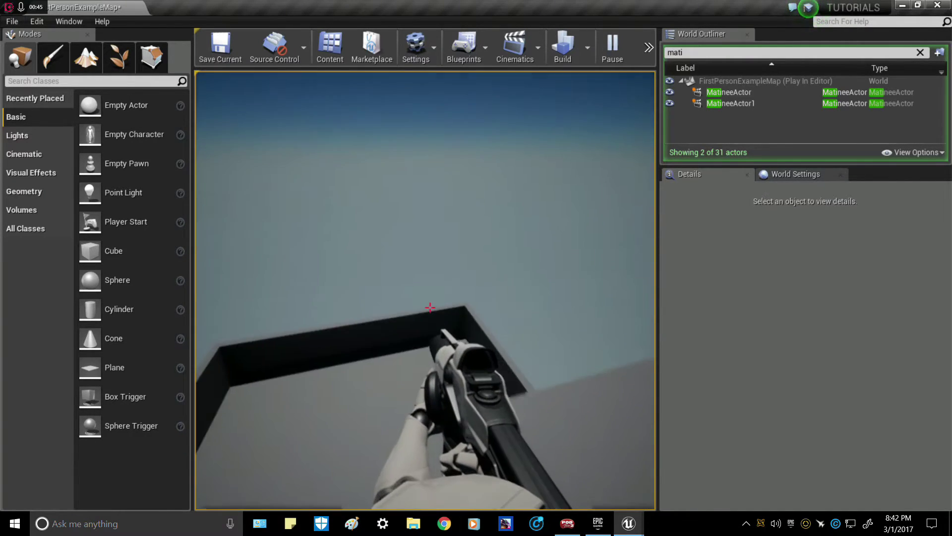
pyautogui.press('w')
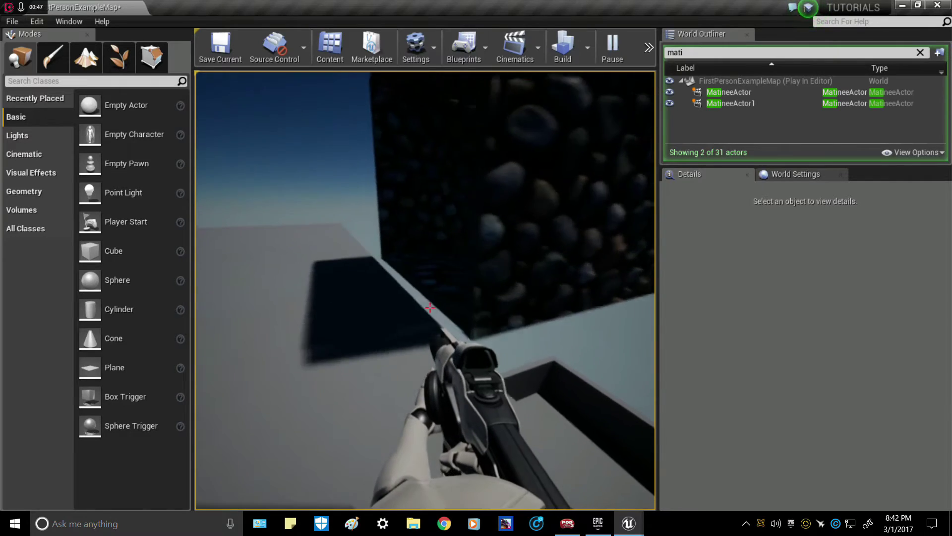
pyautogui.press('w')
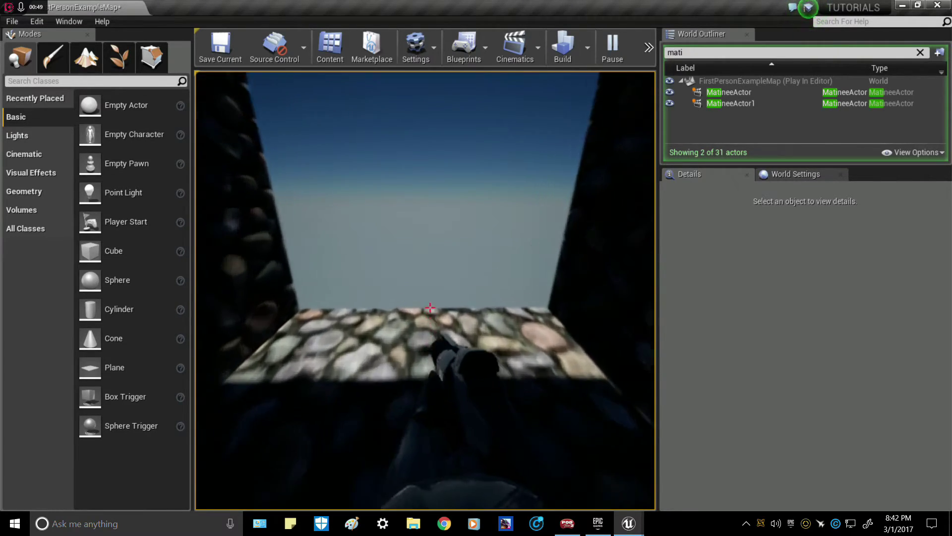
pyautogui.press('w')
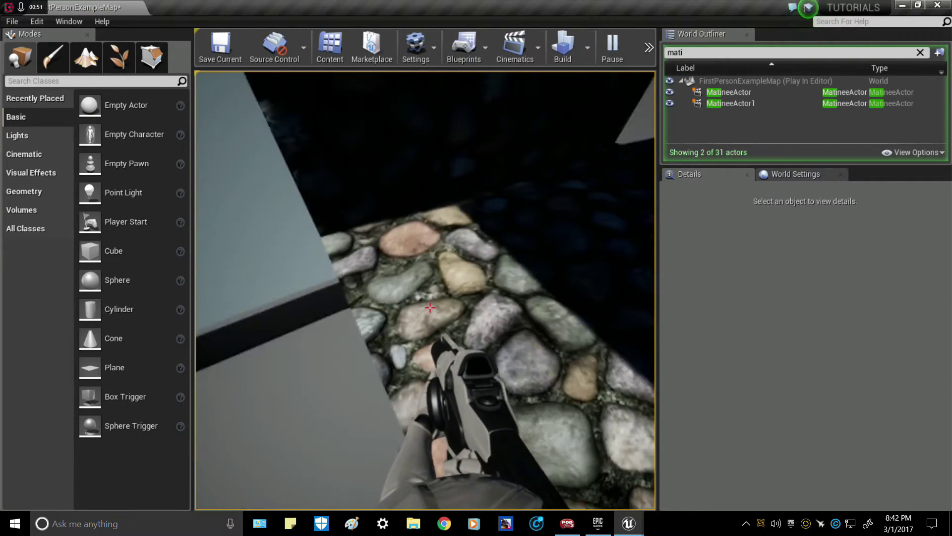
# Stop the play session and stretch the trigger box vertically to a box extent of Z 1490
pyautogui.press('Escape')
pyautogui.moveTo(520, 385)
pyautogui.mouseDown(button='right')
pyautogui.moveTo(506, 367)
pyautogui.moveTo(496, 308)
pyautogui.moveTo(520, 385)
pyautogui.mouseUp(button='right')
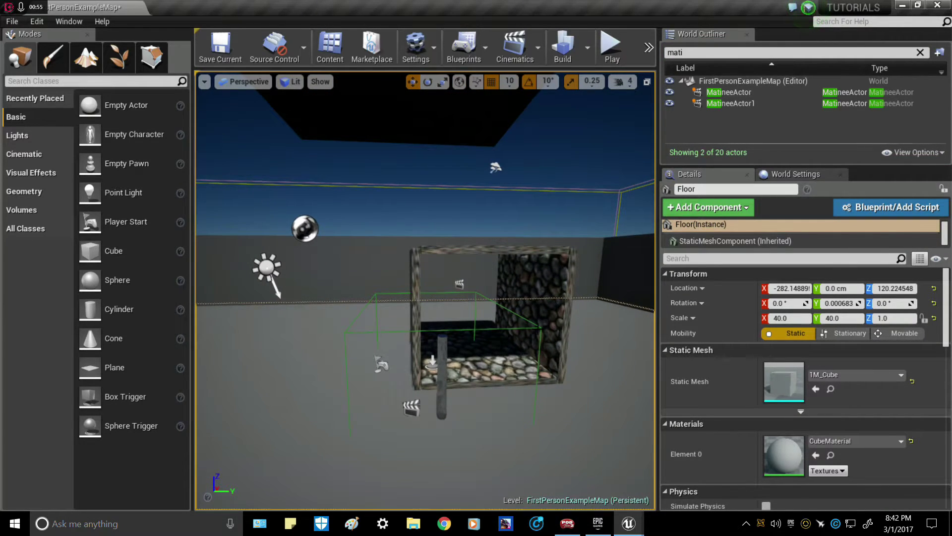
pyautogui.click(539, 327)
pyautogui.moveTo(539, 326); pyautogui.dragTo(529, 319, button='right')
pyautogui.click(363, 343)
pyautogui.moveTo(364, 343); pyautogui.dragTo(364, 343, button='right')
pyautogui.moveTo(455, 295); pyautogui.dragTo(439, 263)
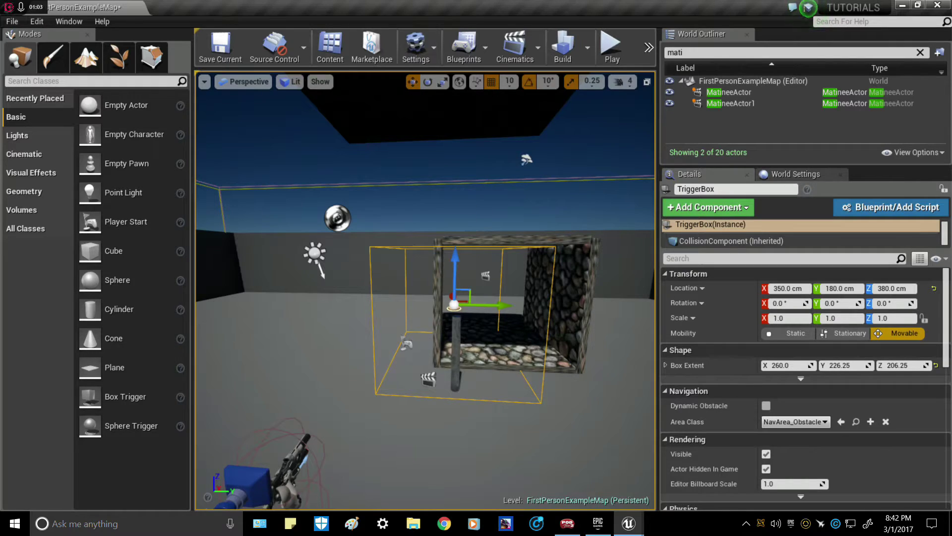
pyautogui.click(442, 81)
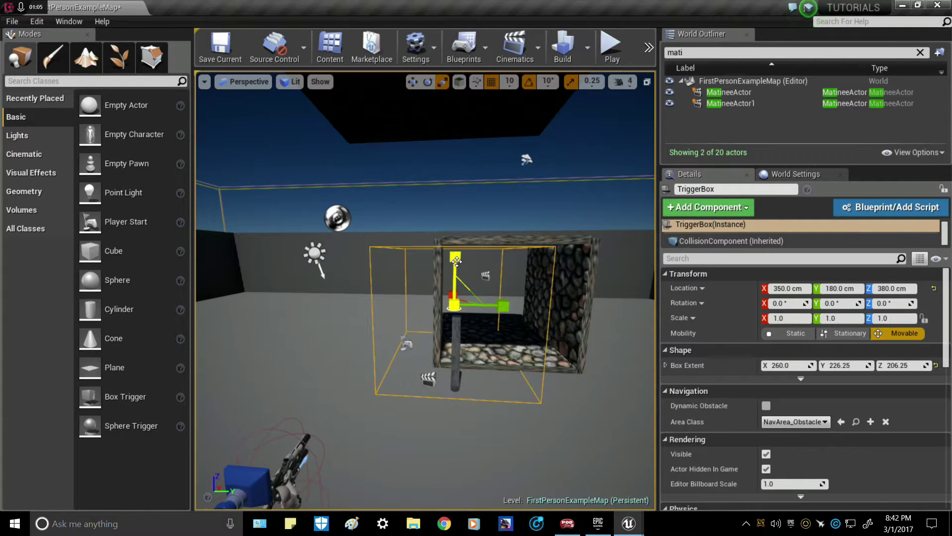
pyautogui.moveTo(455, 257); pyautogui.dragTo(455, 169)
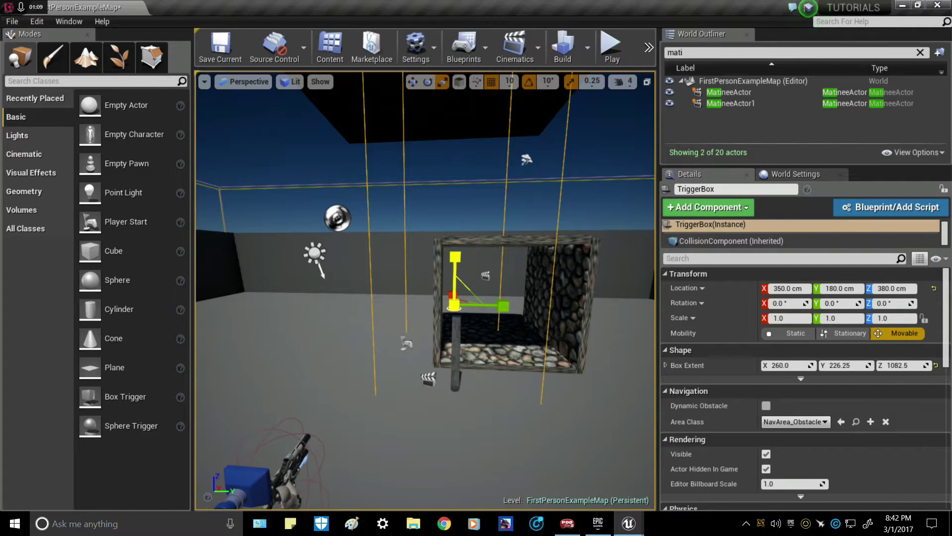
# Raise the trigger box to a Z location of 1990 cm so that it extends past the upper platform
pyautogui.click(412, 82)
pyautogui.moveTo(471, 347); pyautogui.dragTo(474, 267, button='right')
pyautogui.moveTo(458, 432); pyautogui.dragTo(453, 230)
pyautogui.moveTo(450, 231)
pyautogui.mouseDown(button='right')
pyautogui.moveTo(449, 307)
pyautogui.moveTo(440, 231)
pyautogui.mouseUp(button='right')
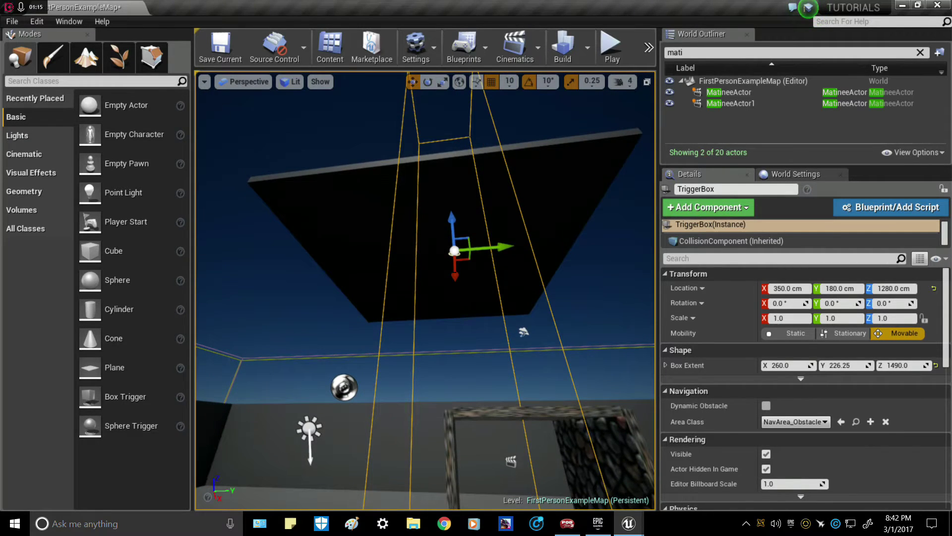
pyautogui.moveTo(448, 176); pyautogui.dragTo(448, 178)
pyautogui.moveTo(449, 178); pyautogui.dragTo(454, 248, button='right')
pyautogui.moveTo(449, 208); pyautogui.dragTo(449, 178, button='right')
pyautogui.moveTo(425, 103); pyautogui.dragTo(425, 101)
pyautogui.press('w')
pyautogui.moveTo(425, 101); pyautogui.dragTo(425, 146, button='right')
pyautogui.moveTo(435, 317); pyautogui.dragTo(435, 292)
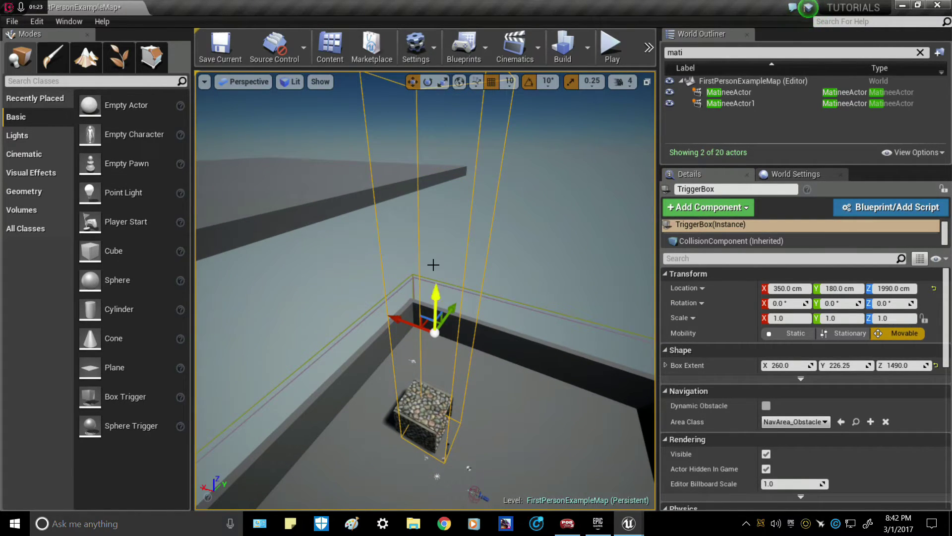
# Increase the trigger box's Z extent to 1715 and lower it to a Z location of 1730 cm
pyautogui.press('r')
pyautogui.moveTo(435, 293); pyautogui.dragTo(436, 275)
pyautogui.click(412, 82)
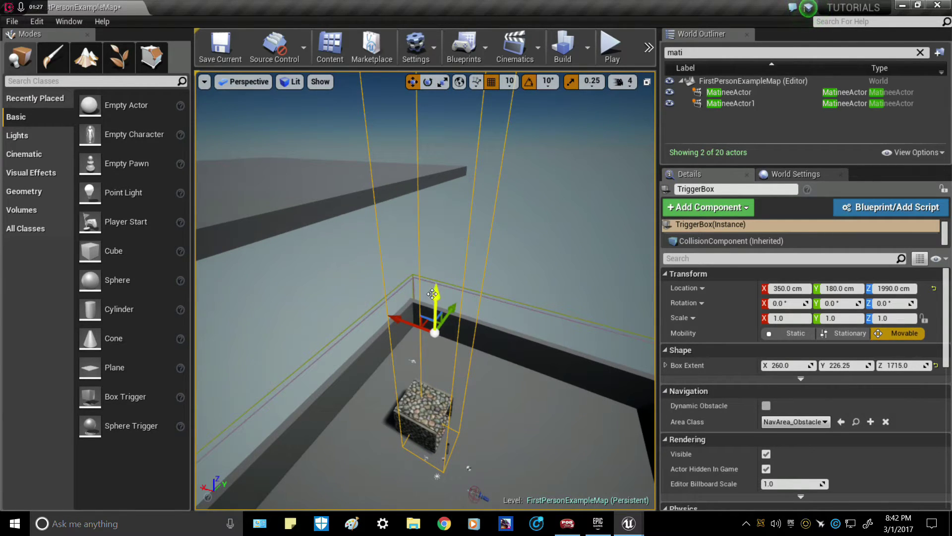
pyautogui.moveTo(439, 329); pyautogui.dragTo(439, 322)
pyautogui.moveTo(439, 323); pyautogui.dragTo(484, 354, button='right')
# Widen the trigger box to a box extent of X 325 and stretch it along Y beyond the elevator's sides
pyautogui.click(443, 83)
pyautogui.moveTo(449, 158); pyautogui.dragTo(399, 180, button='right')
pyautogui.moveTo(418, 141); pyautogui.dragTo(446, 141)
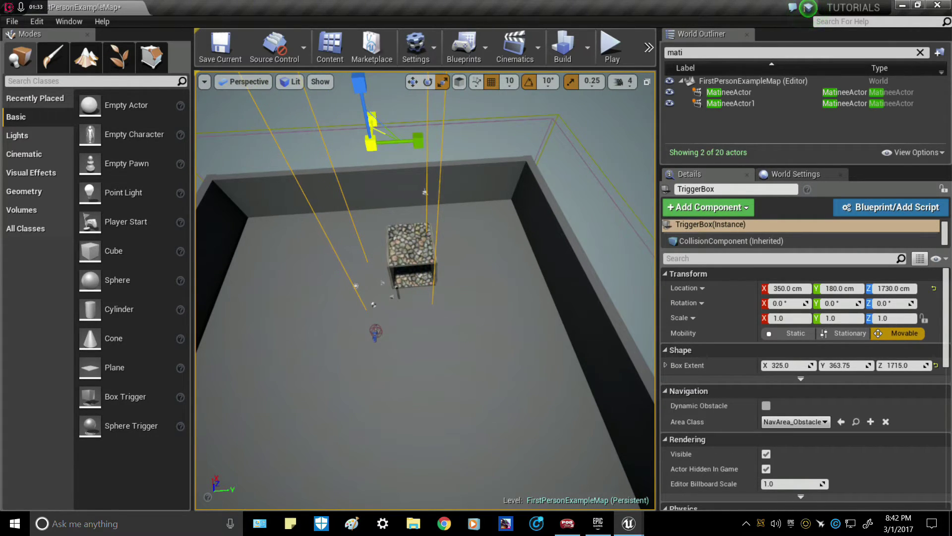
pyautogui.moveTo(421, 143); pyautogui.dragTo(465, 153)
# Play the level from the floor in front of the elevator, enter it and ride up to the platform
pyautogui.moveTo(439, 227); pyautogui.dragTo(439, 280, button='right')
pyautogui.rightClick(431, 312)
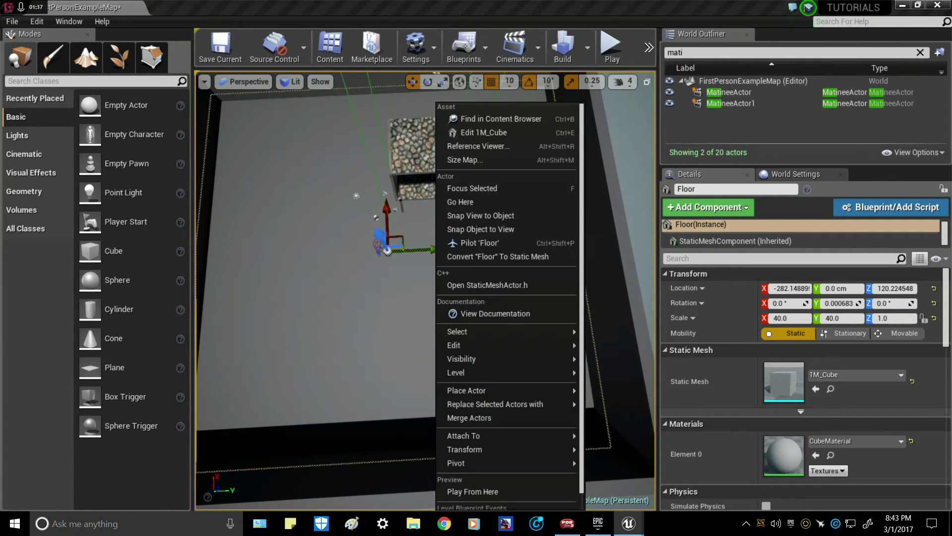
pyautogui.click(506, 491)
pyautogui.click(506, 491)
pyautogui.press('w')
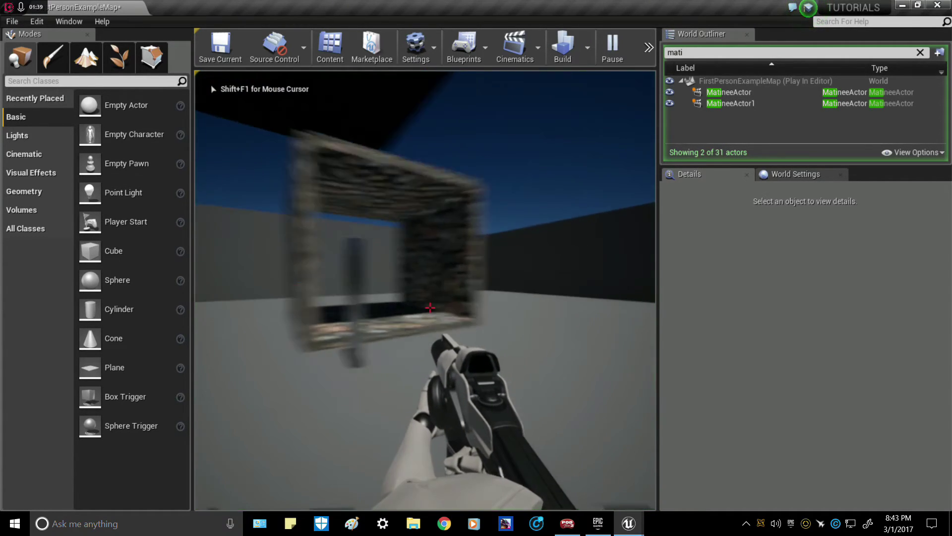
pyautogui.press('w')
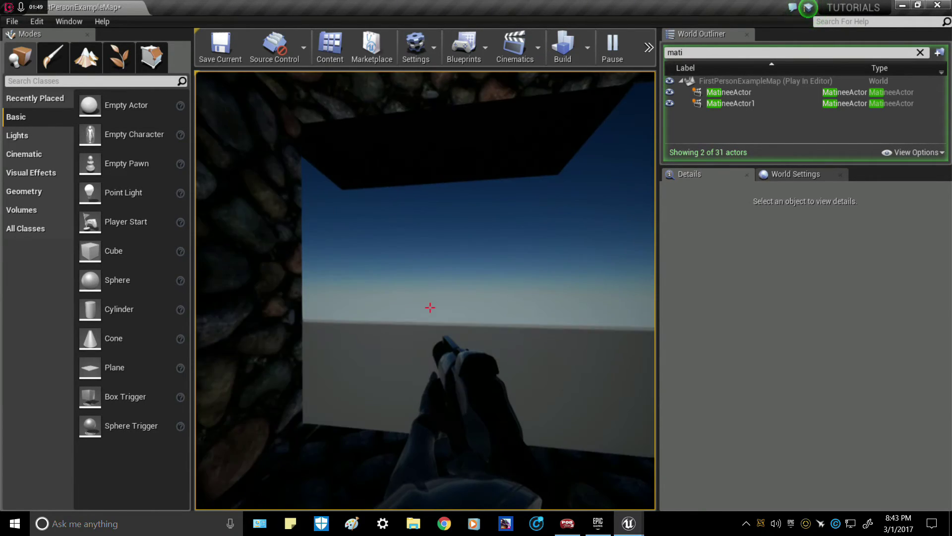
pyautogui.press('w')
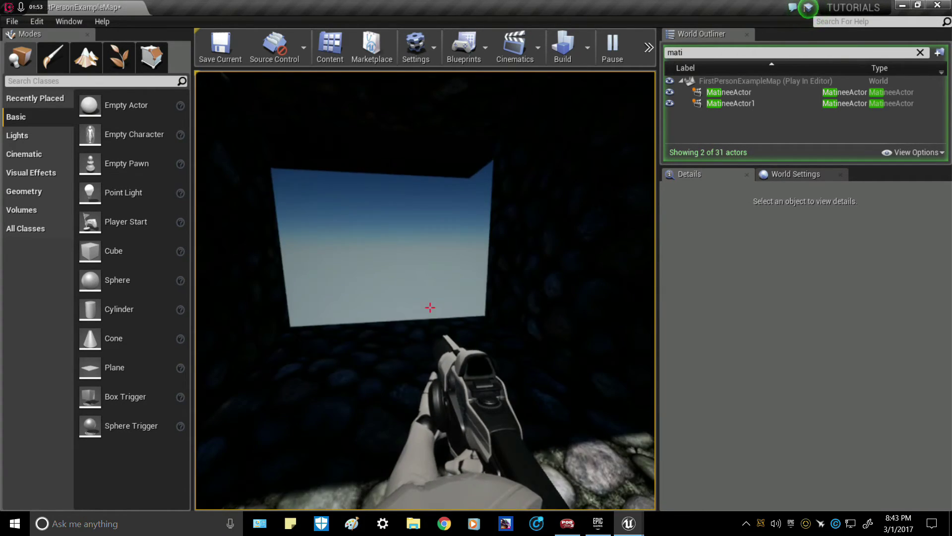
pyautogui.press('w')
pyautogui.press('w')
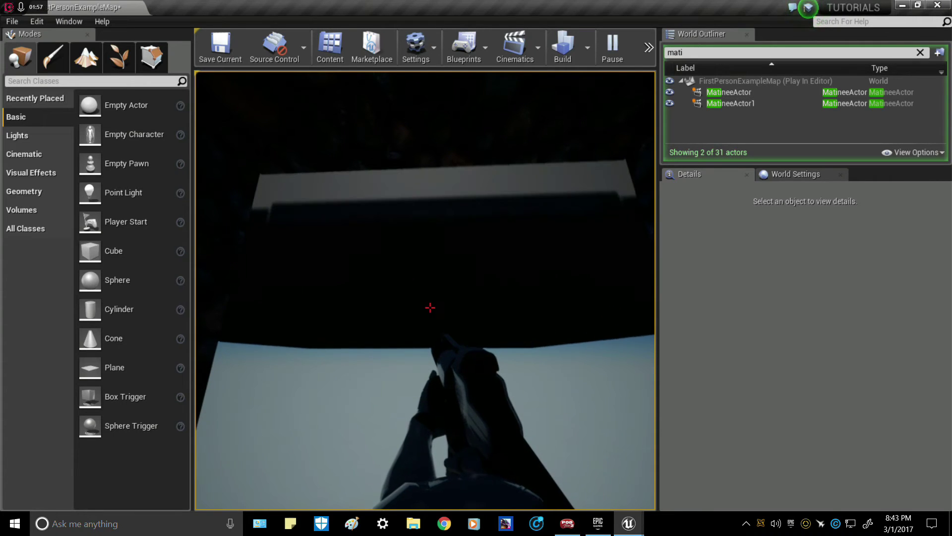
pyautogui.press('w')
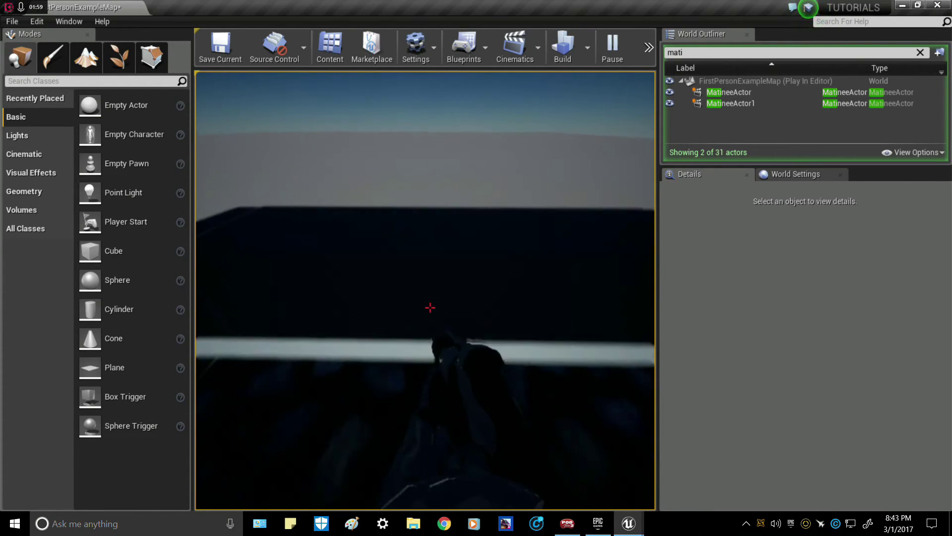
# Walk out onto the upper platform, look back at the elevator and step inside it again
pyautogui.press('w')
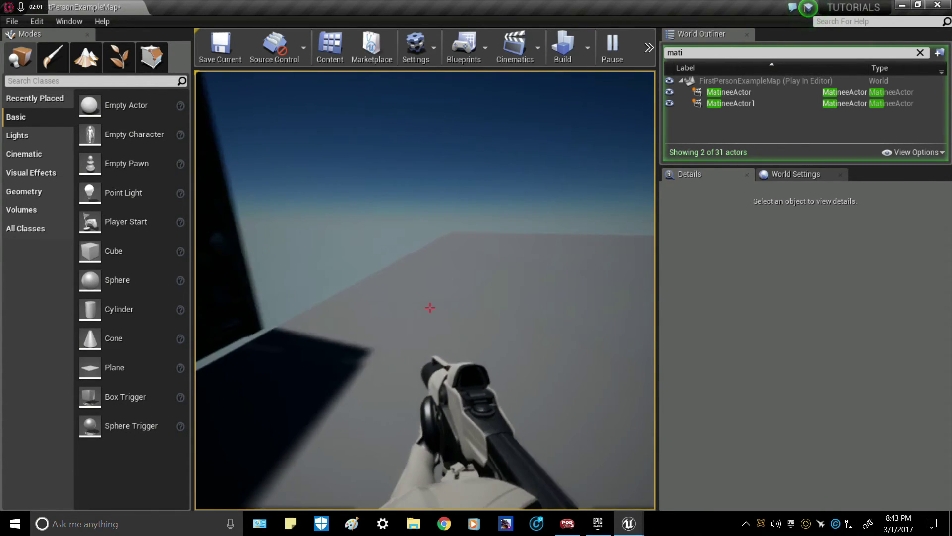
pyautogui.press('a')
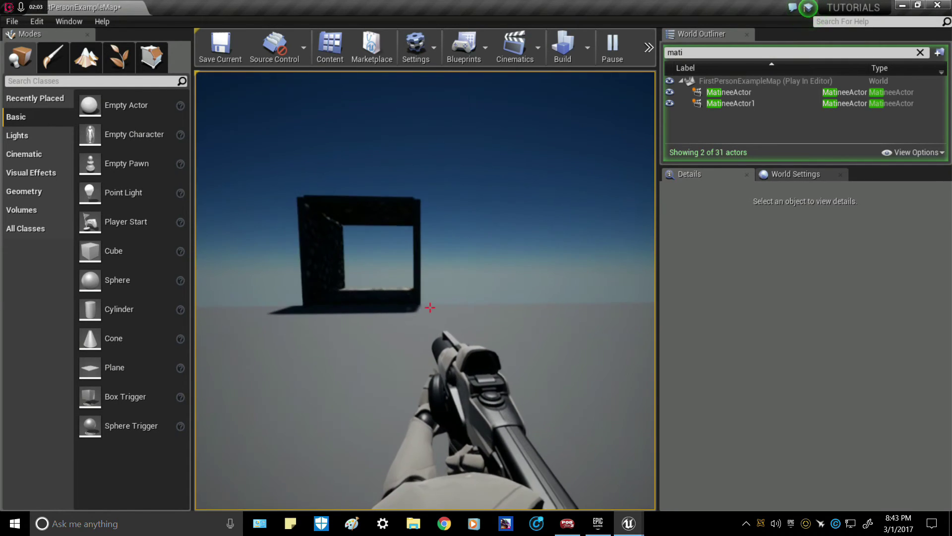
pyautogui.press('s')
pyautogui.press('w')
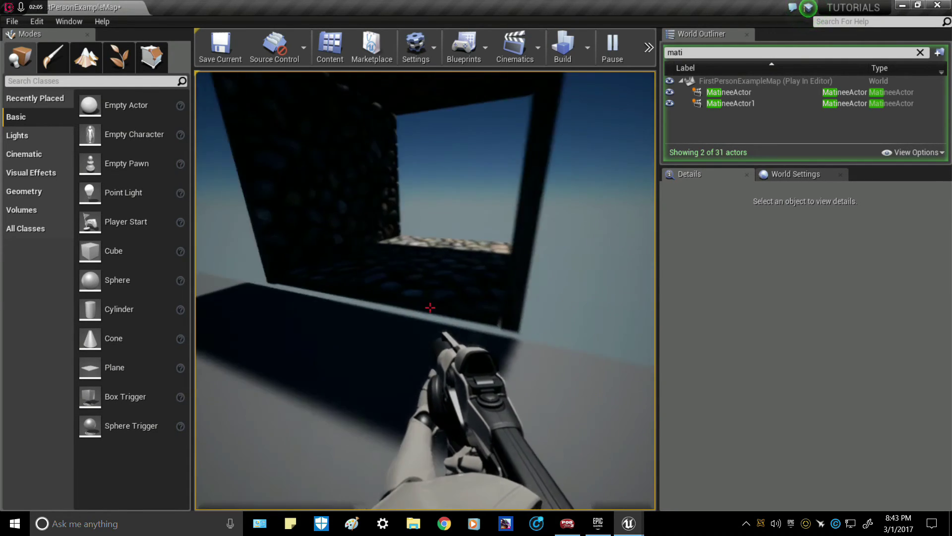
pyautogui.press('d')
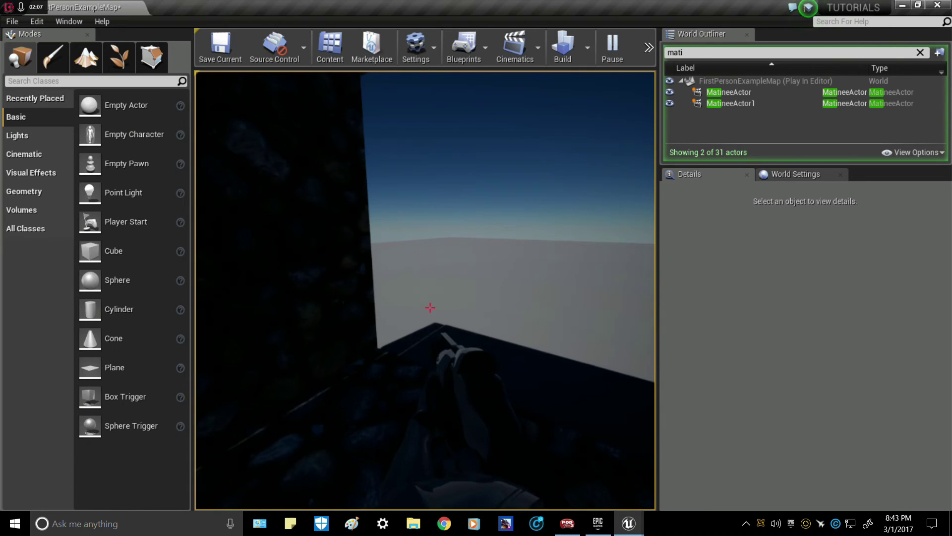
# Leave the raised elevator and drop back down to the ground floor
pyautogui.press('w')
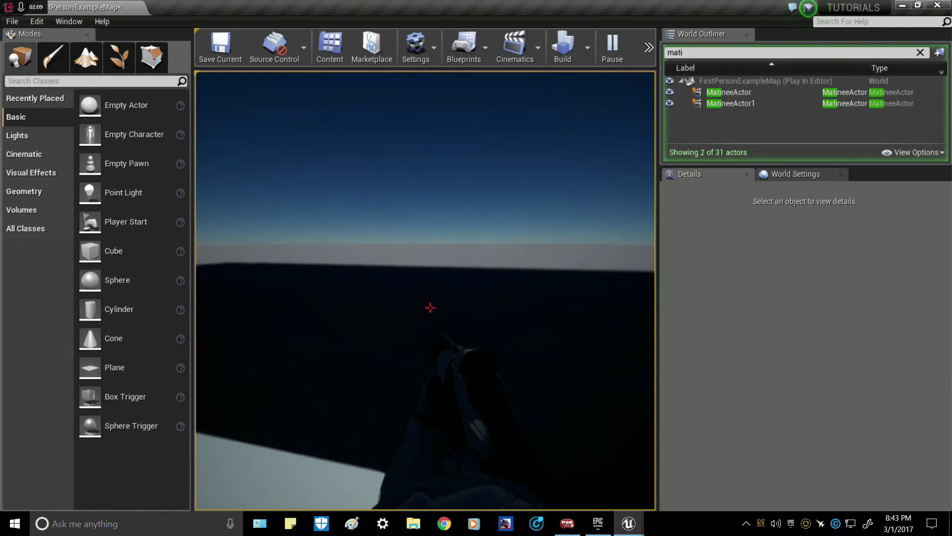
pyautogui.press('w')
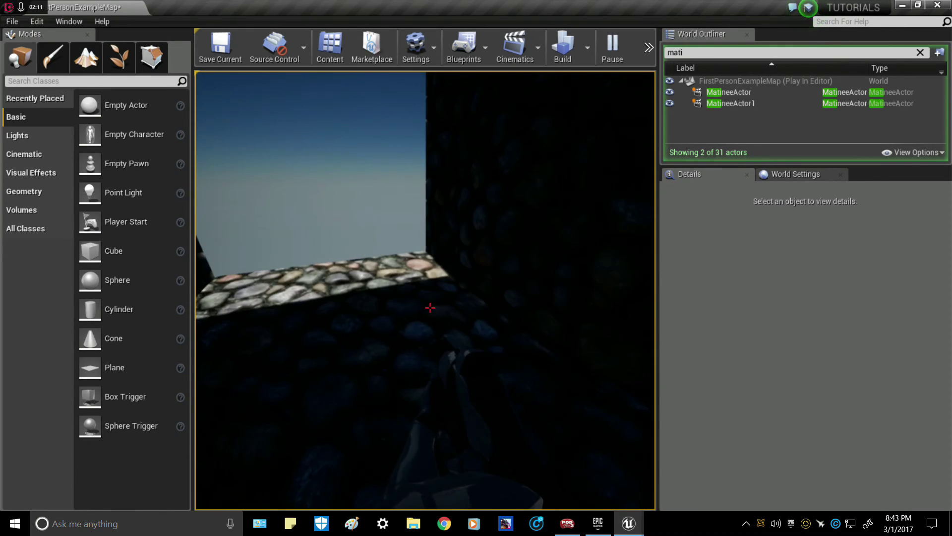
pyautogui.press('w')
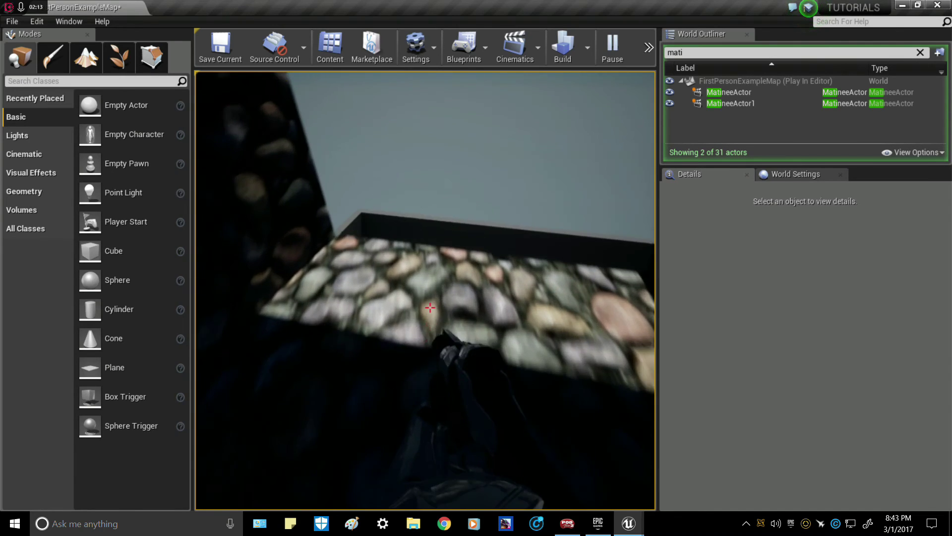
pyautogui.press('w')
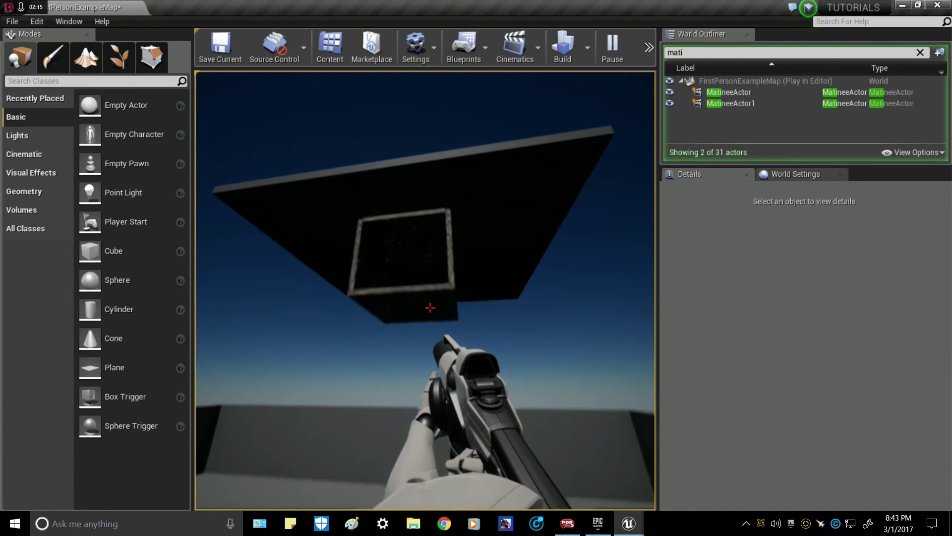
# Walk up to the lever on the ground floor and test the elevator's descent from there
pyautogui.press('w')
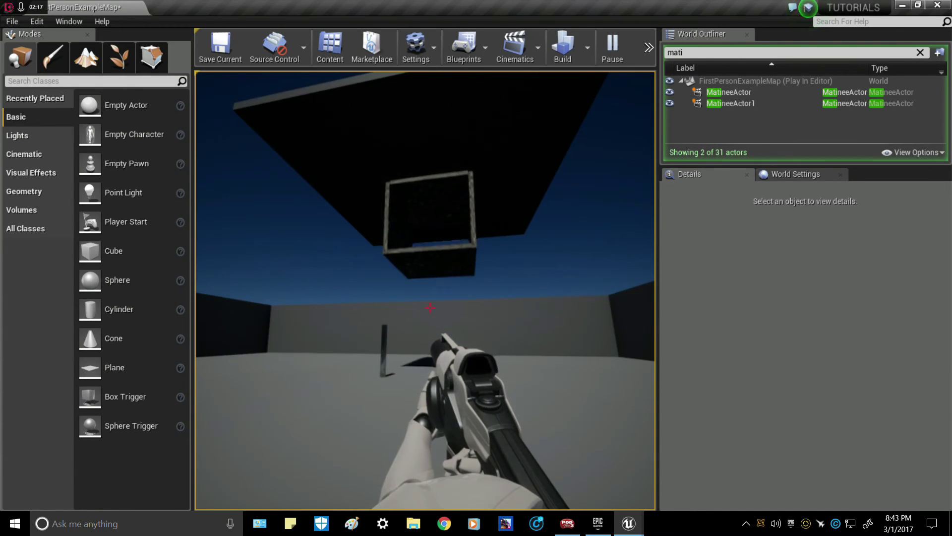
pyautogui.press('w')
pyautogui.press('w')
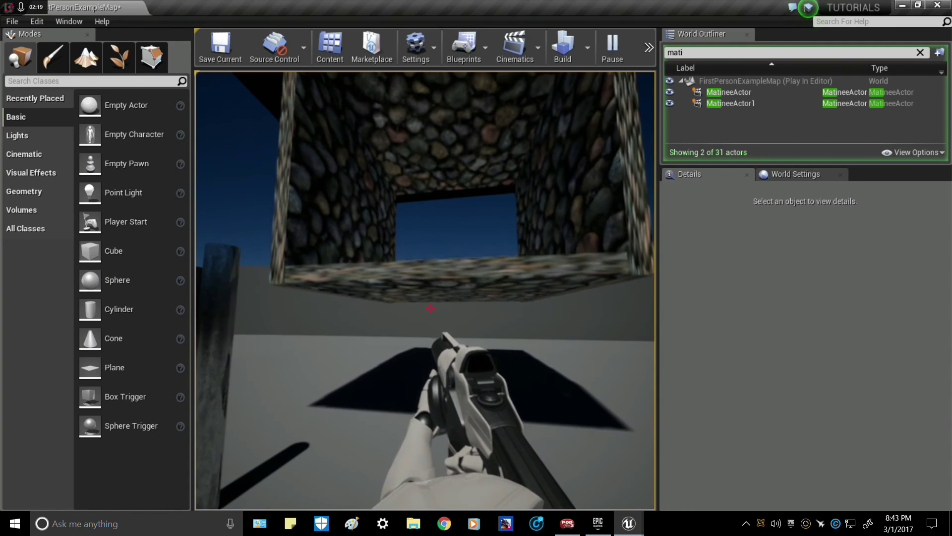
pyautogui.press('space')
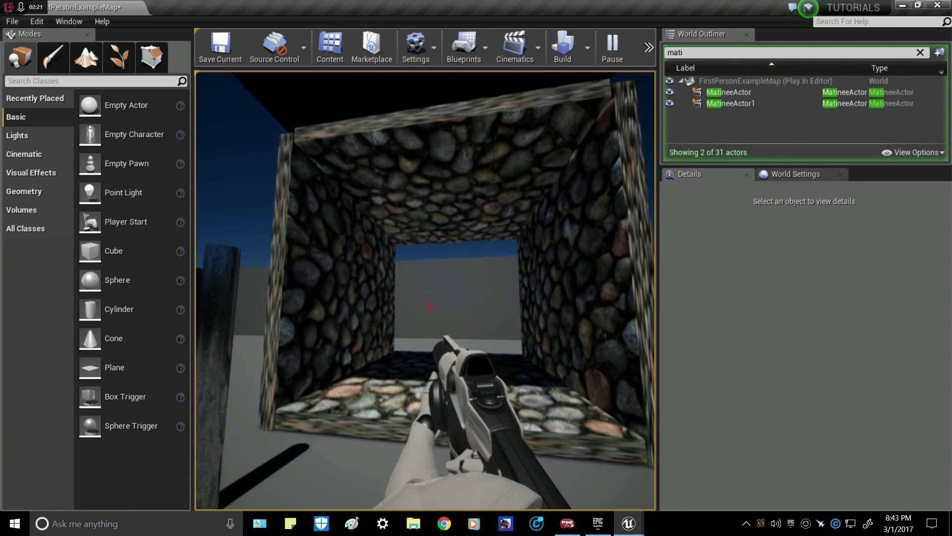